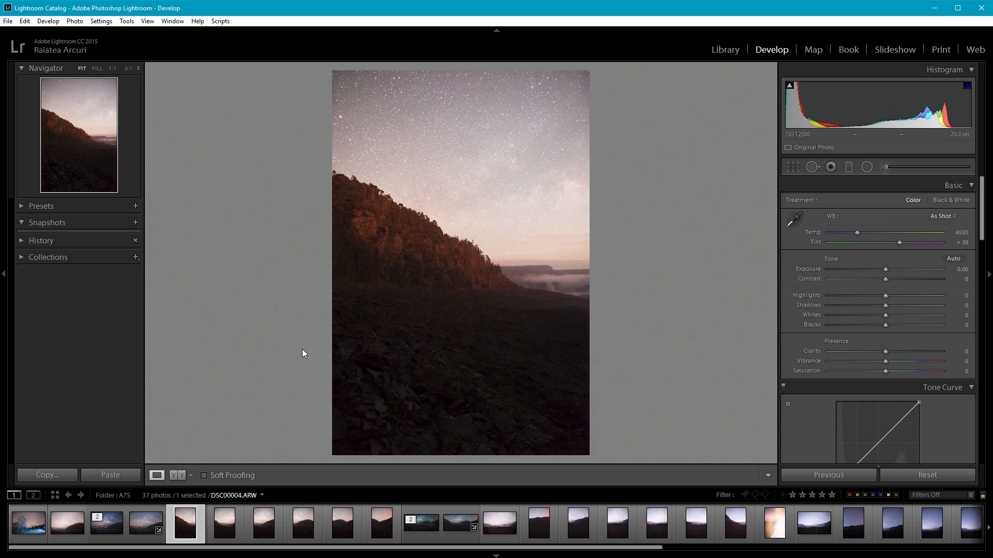
- Look through the consecutive vertical frames of the night landscape, from DSC00004 to DSC00009, to check how they overlap
click(223, 524)
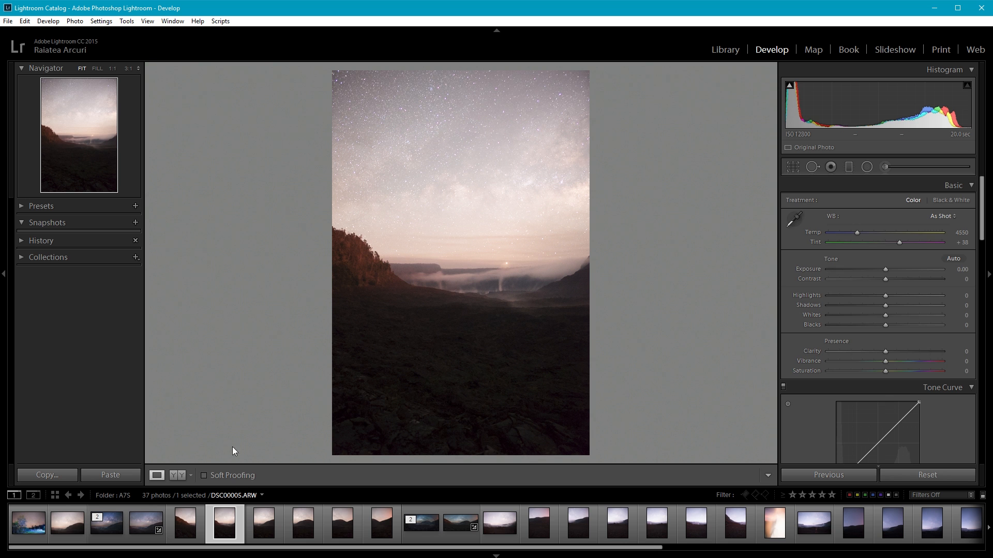
key(Right)
key(Right)
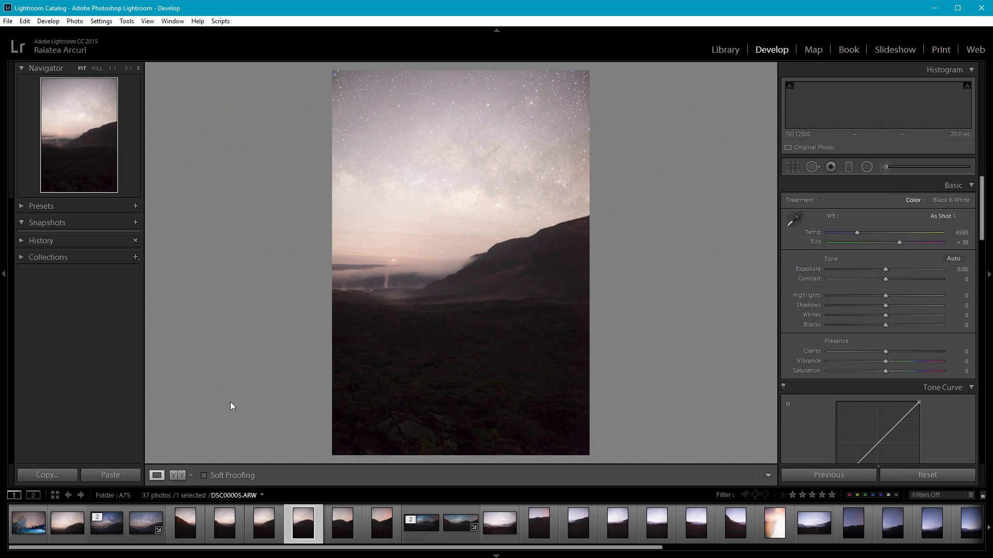
key(Right)
key(Right)
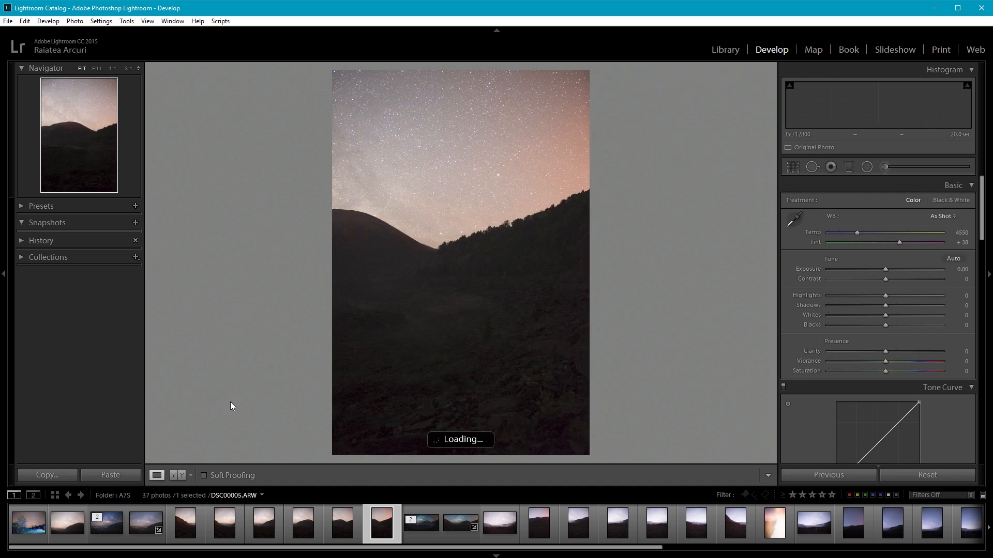
click(187, 523)
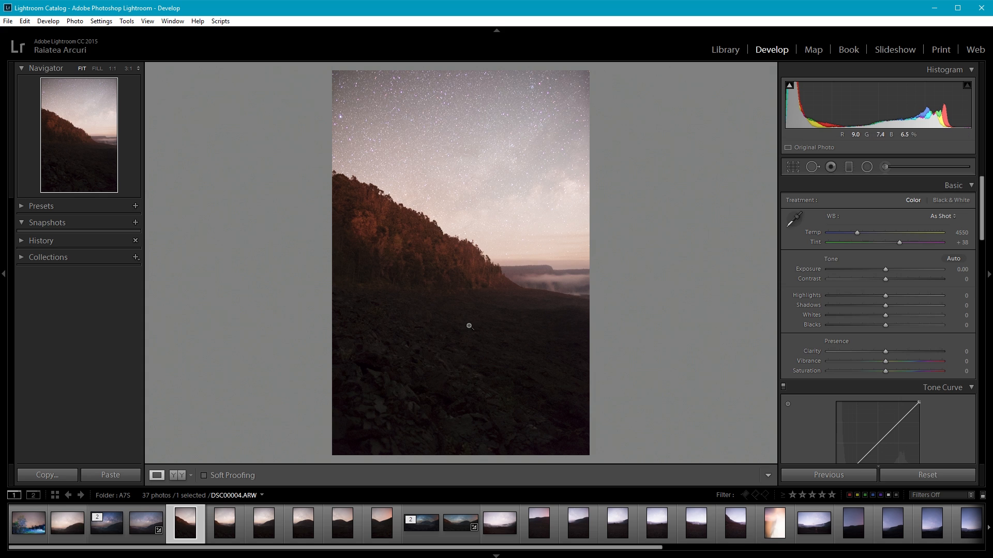
click(225, 523)
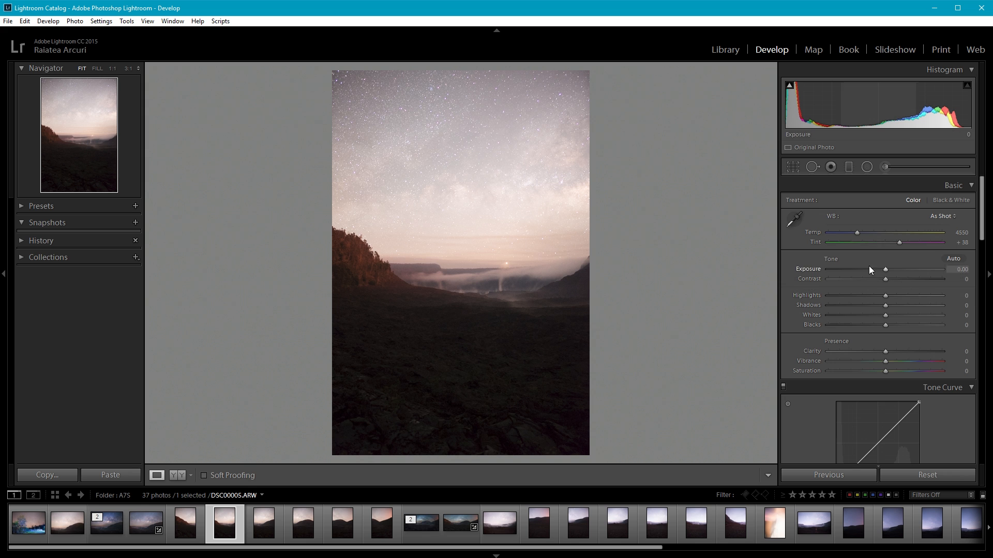
- Enable profile corrections on DSC00004 and choose Rokinon as the lens make, with the Rokinon 14mm f/2.8 ED AS IF UMC profile
click(187, 517)
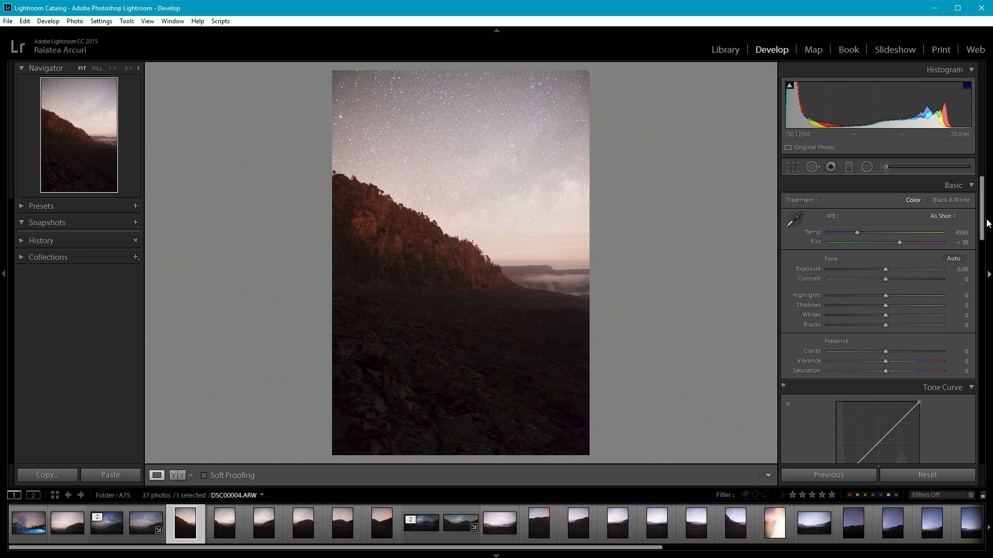
drag(985, 222, 985, 332)
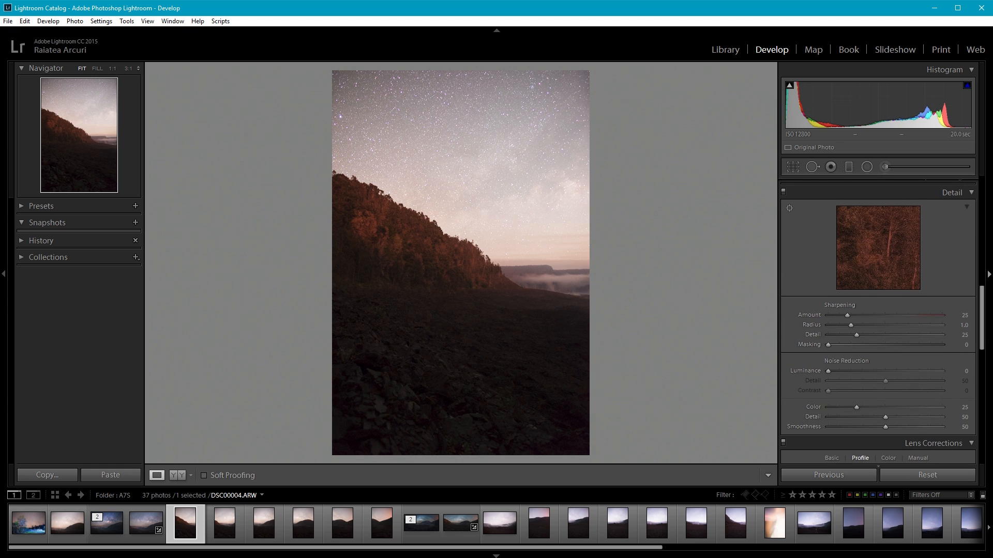
scroll(984, 321, down, 7)
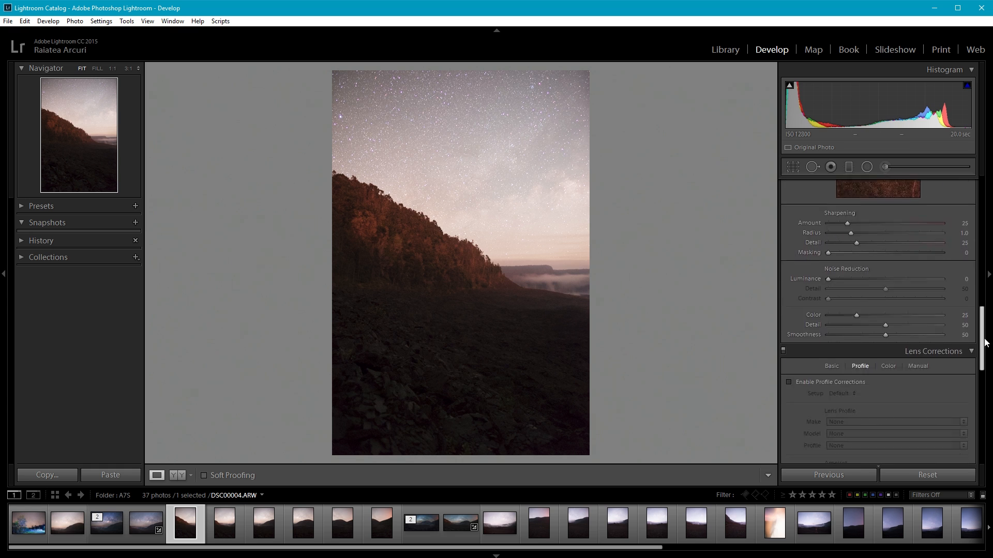
click(788, 300)
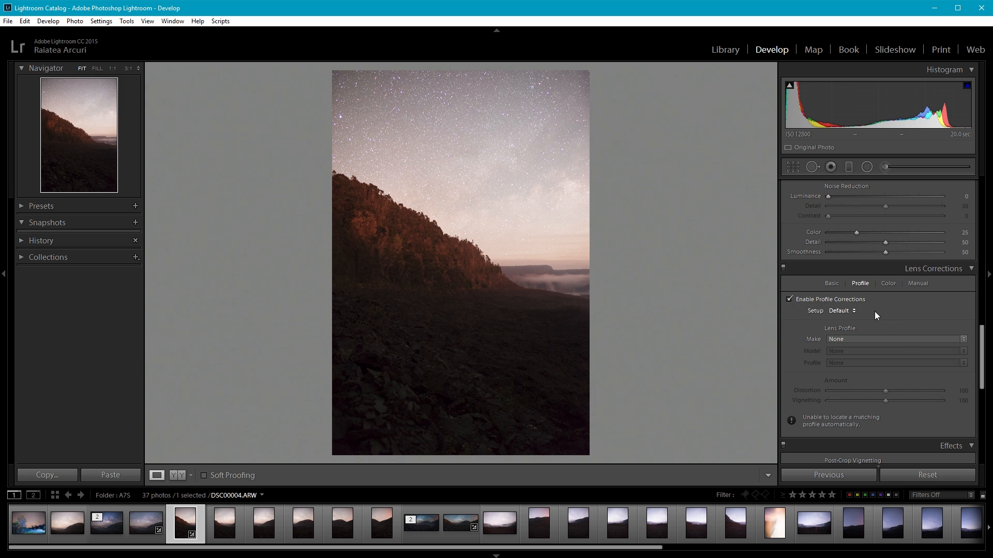
click(903, 339)
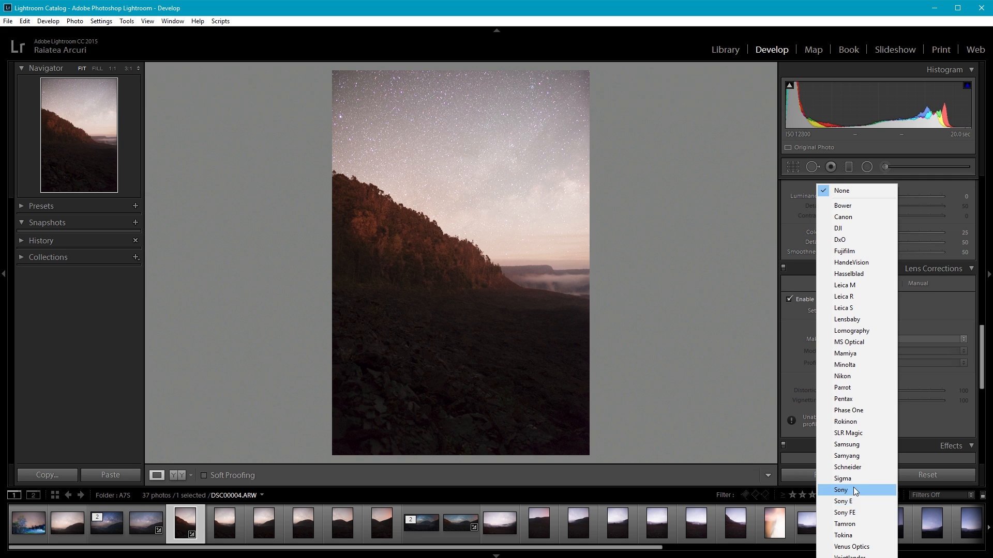
click(855, 422)
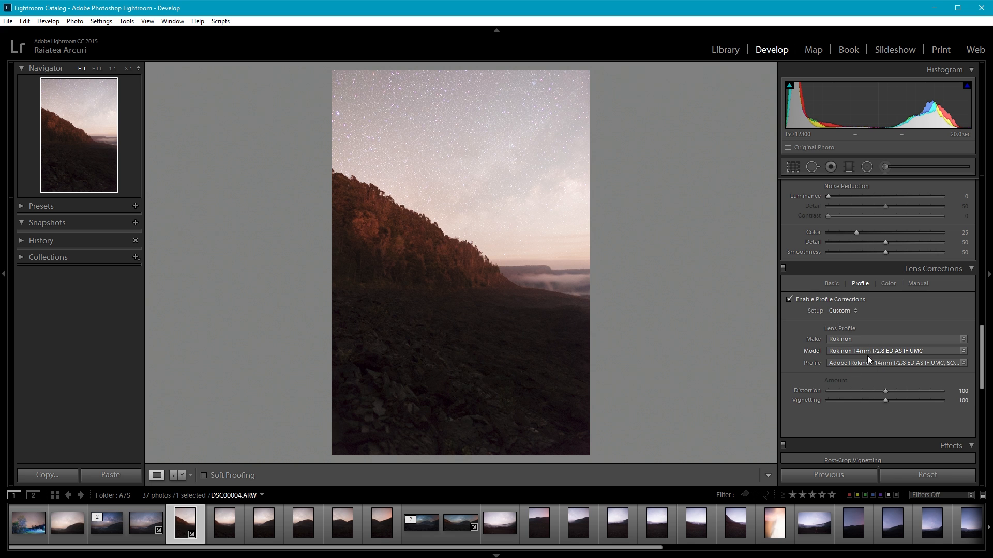
click(826, 297)
click(827, 296)
- Copy all develop settings from DSC00004 and paste them onto the range of frames up to DSC00009
shift+click(375, 521)
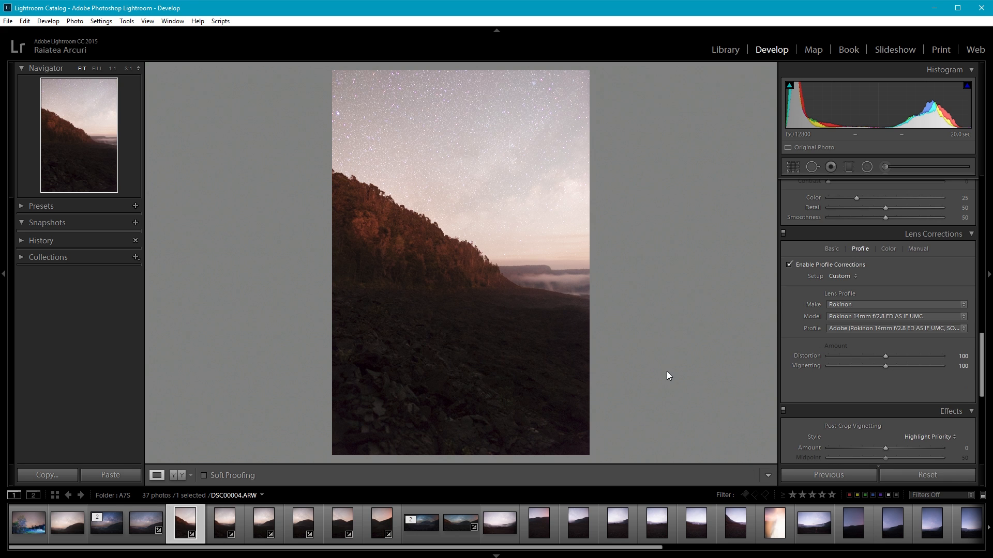
key(ctrl+shift+c)
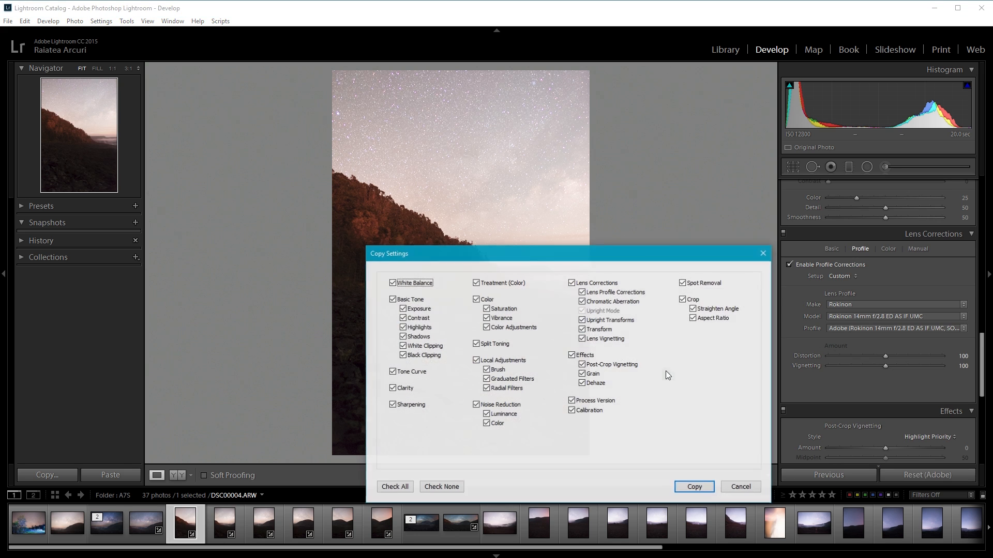
click(693, 487)
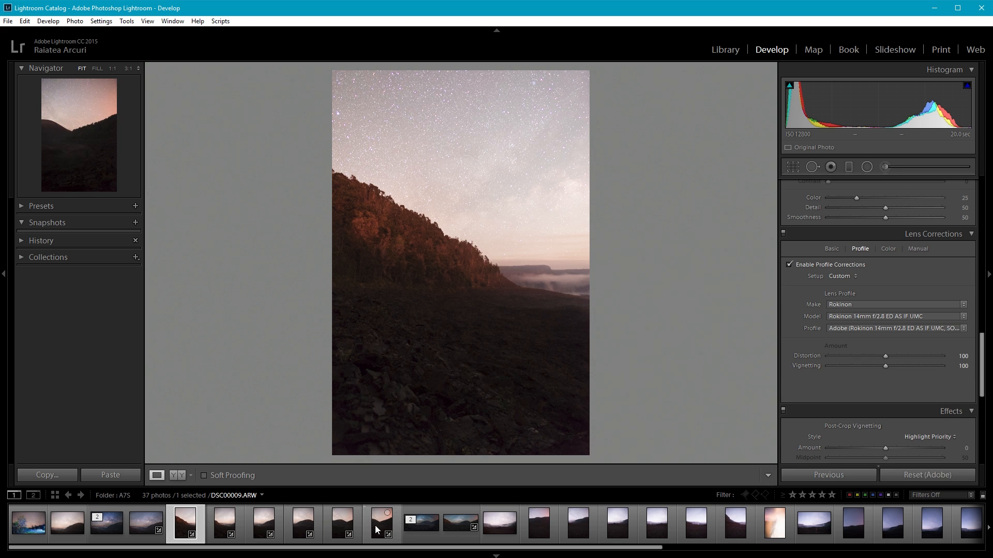
shift+click(374, 526)
click(344, 520)
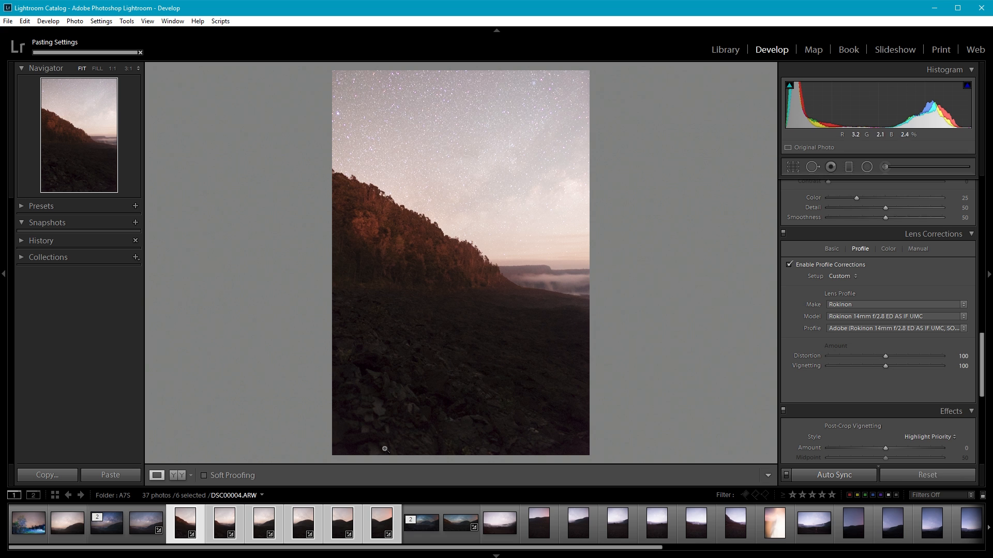
- Open a panorama photo merge of the six selected frames, DSC00004 to DSC00009
click(368, 516)
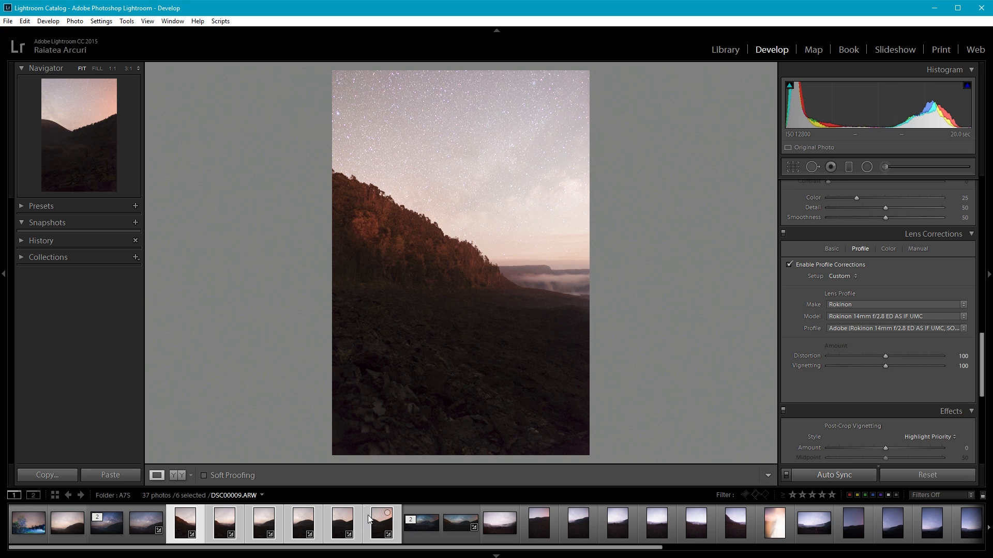
click(264, 522)
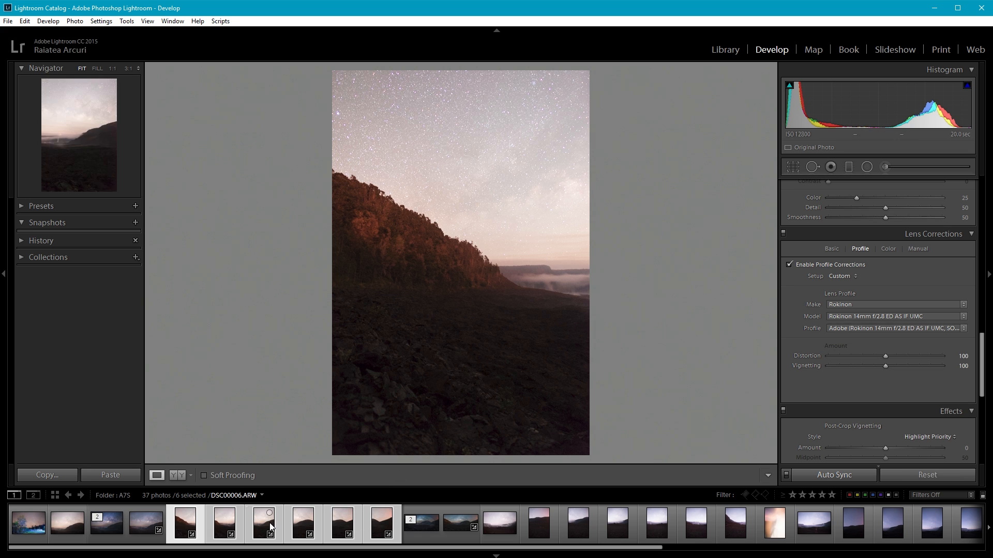
click(181, 519)
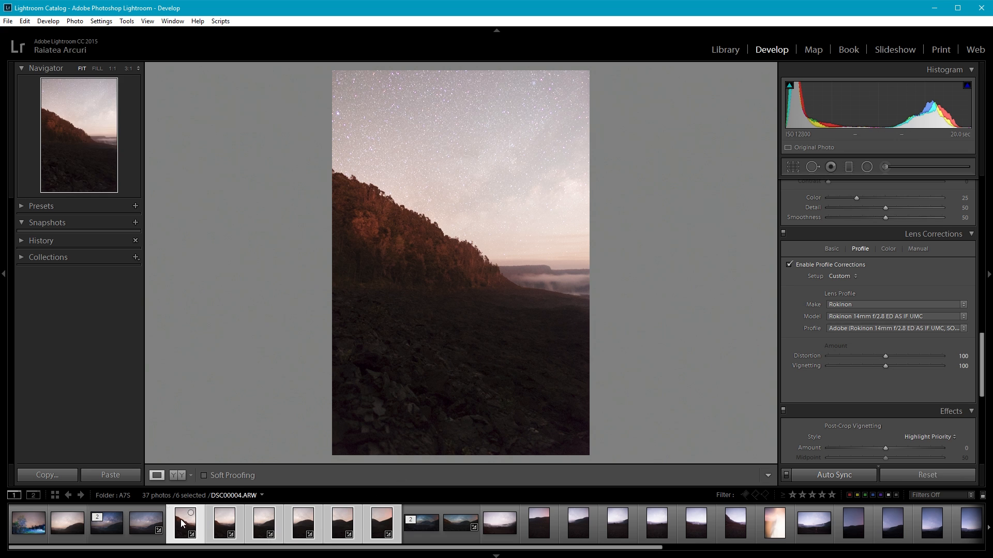
click(373, 518)
right_click(375, 518)
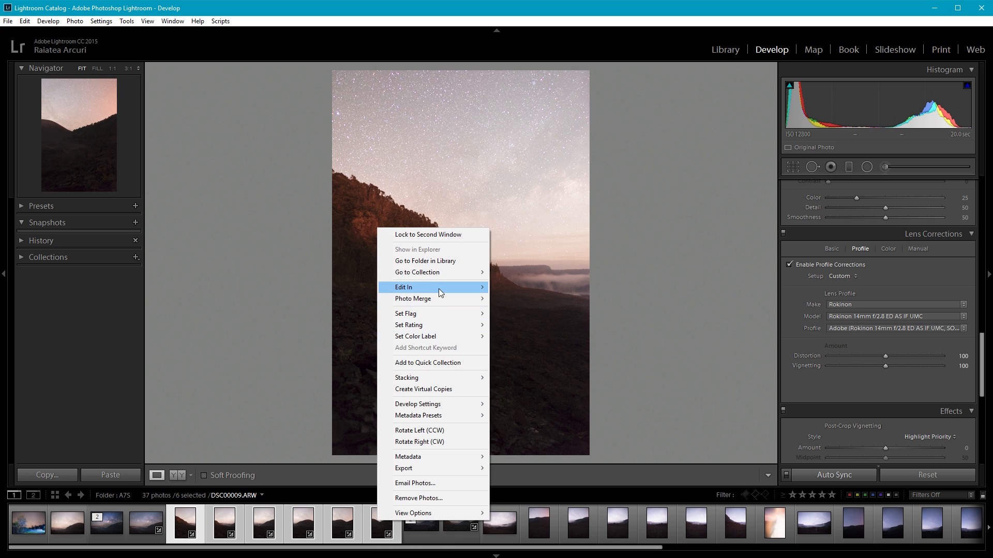
mouse_move(424, 304)
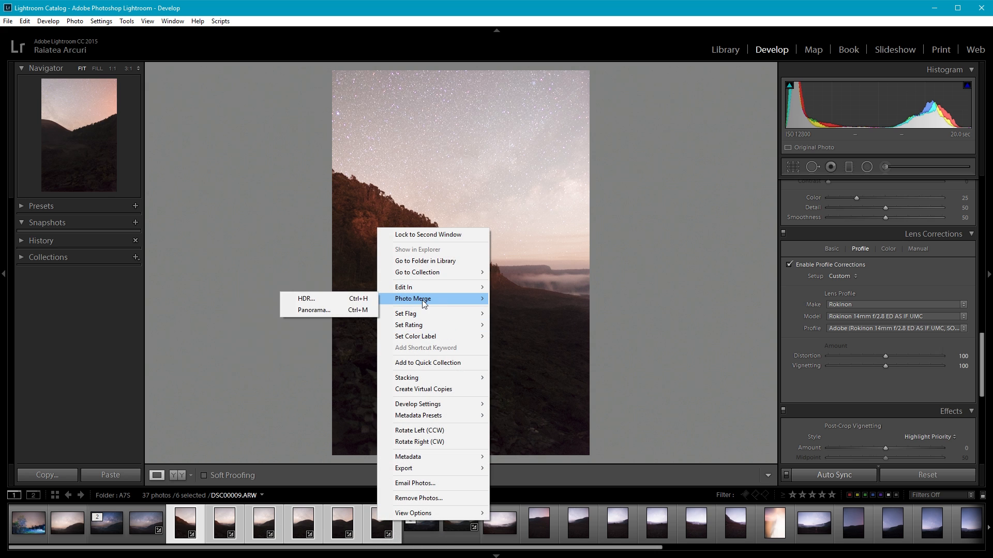
click(326, 312)
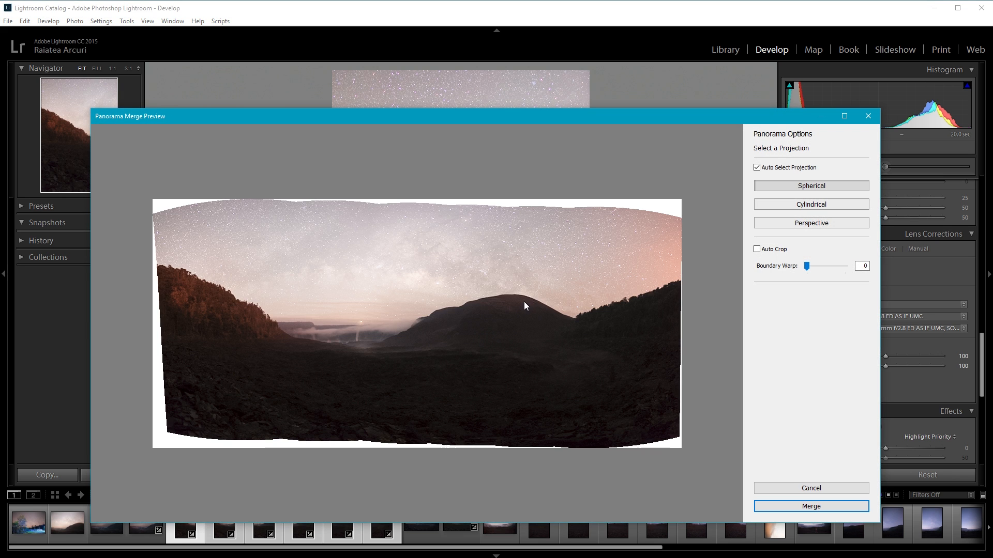
- Set the panorama's Boundary Warp to 100 and merge the frames
drag(765, 120, 777, 60)
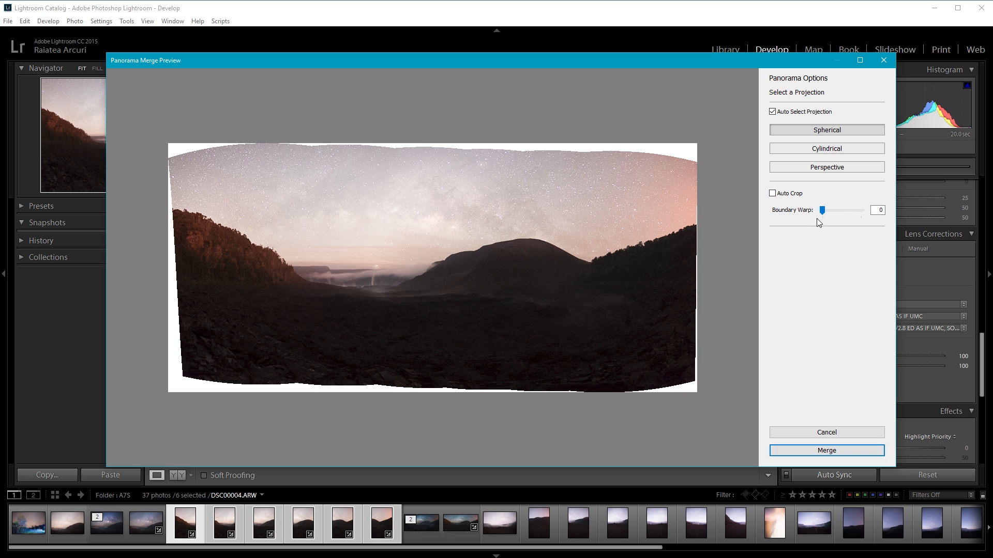
drag(822, 211, 878, 211)
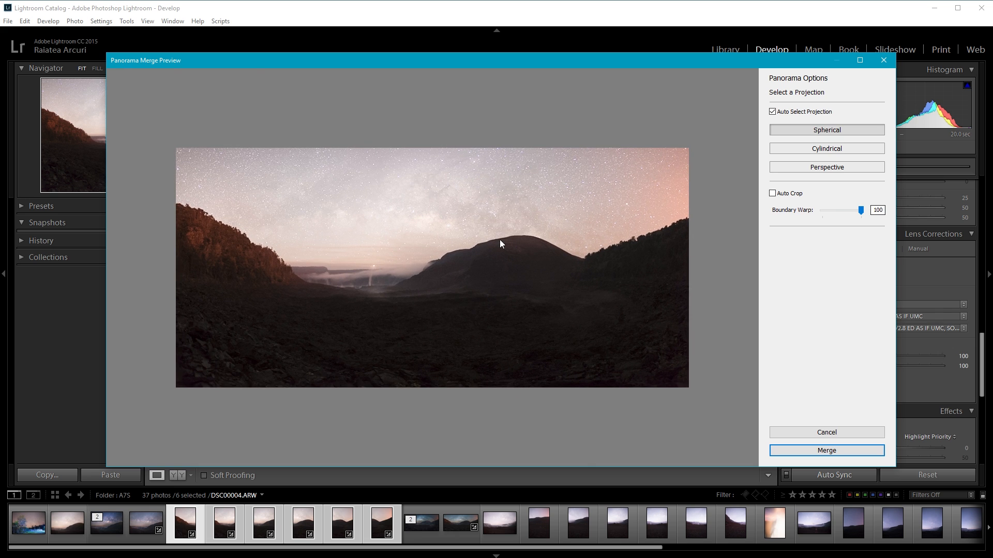
double_click(861, 211)
drag(822, 211, 839, 211)
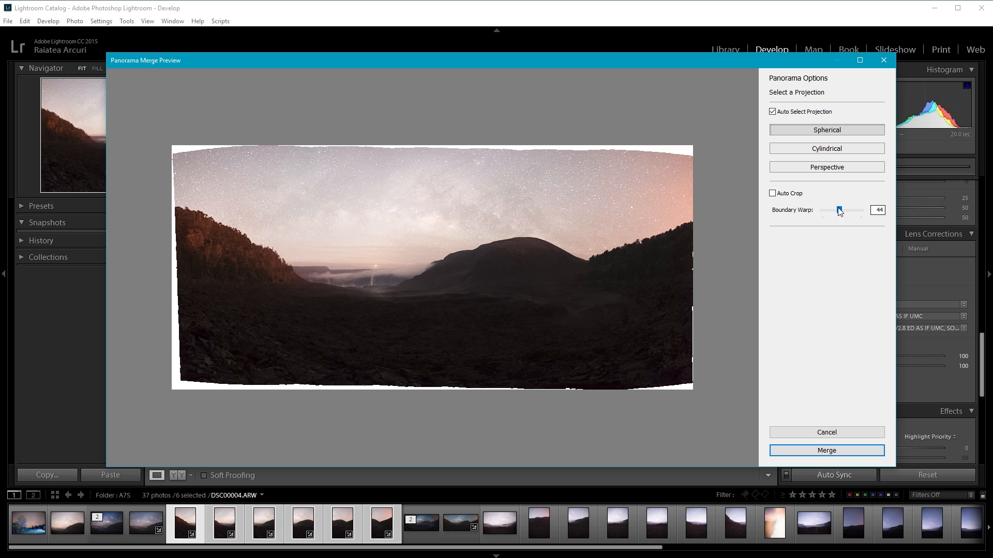
drag(839, 211, 863, 211)
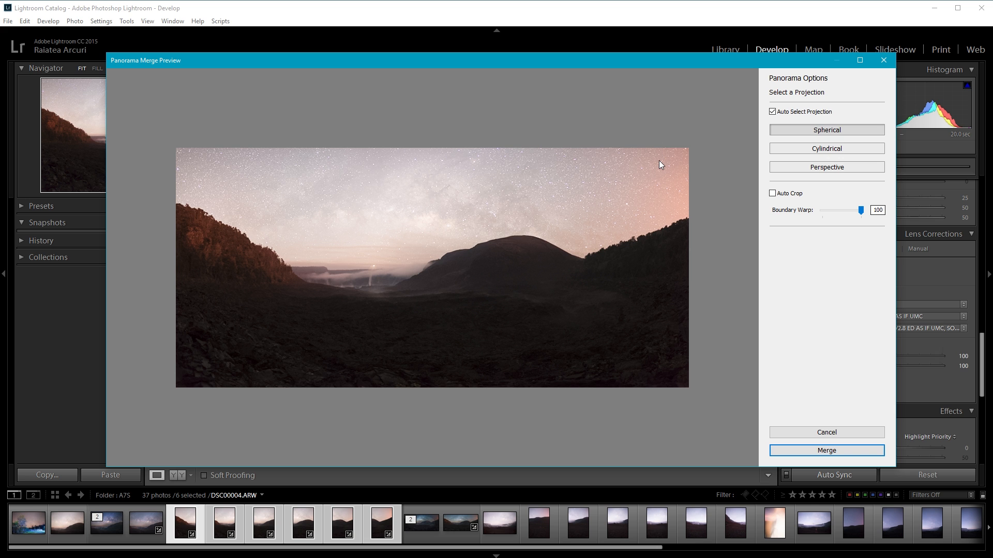
click(800, 452)
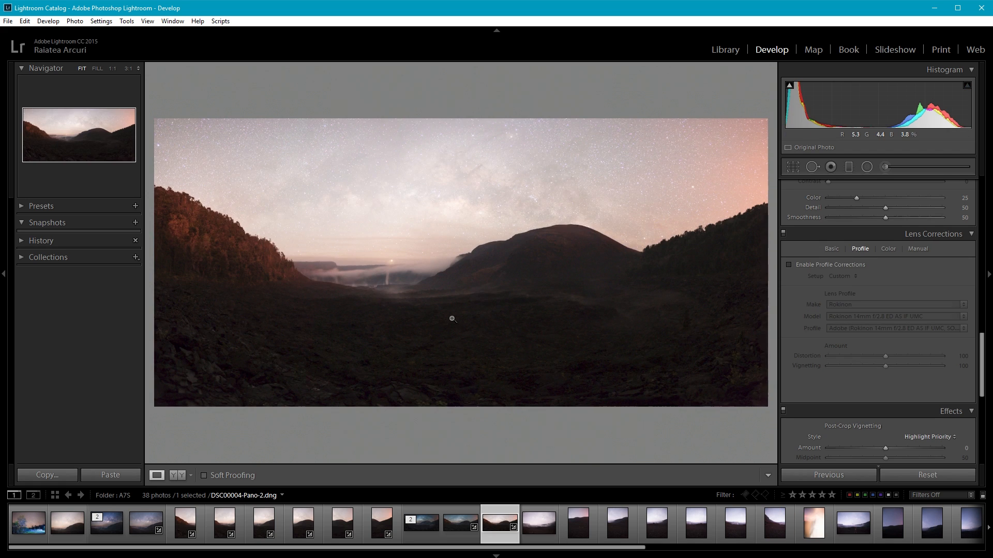
- Set the merged panorama's white balance temperature to 3946 and its exposure to -1.47
drag(981, 362, 972, 158)
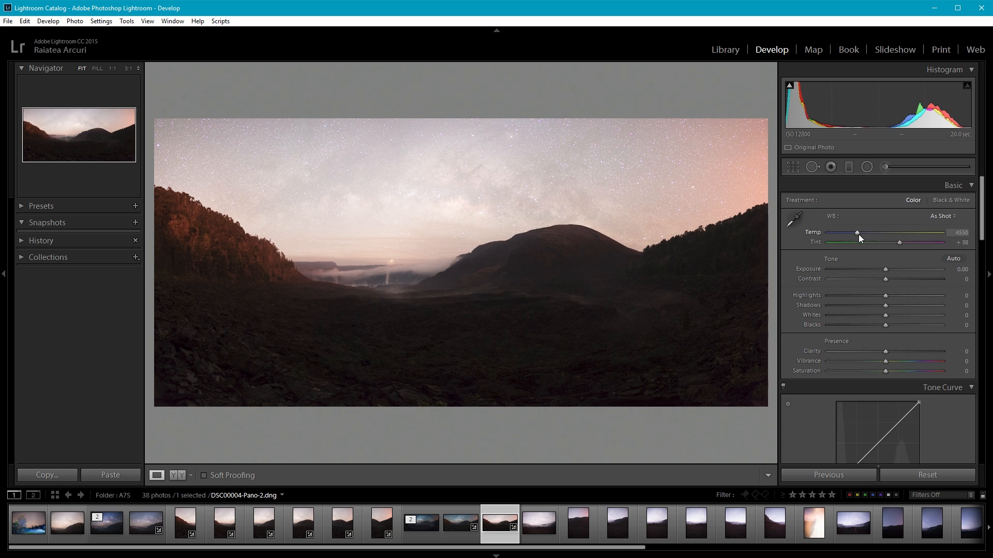
drag(858, 234, 851, 233)
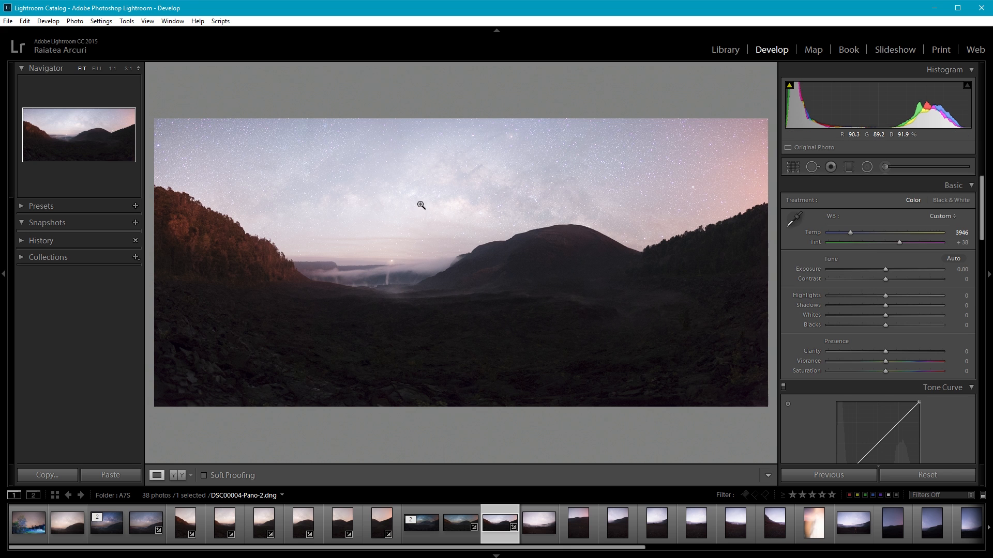
drag(885, 269, 868, 268)
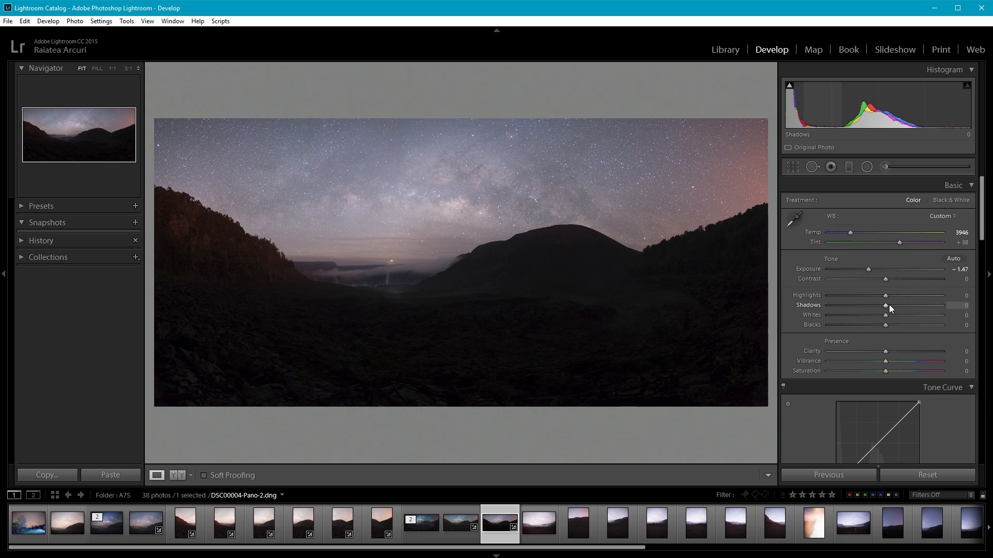
- Balance the panorama's tones with Shadows +57, Blacks +33, Whites +36 and Highlights -59
drag(889, 305, 918, 306)
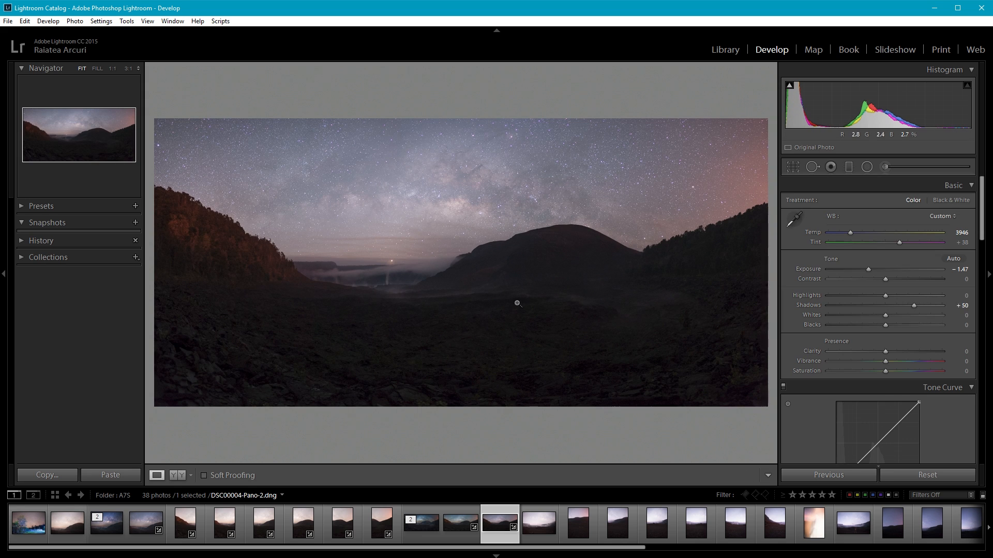
drag(914, 305, 904, 325)
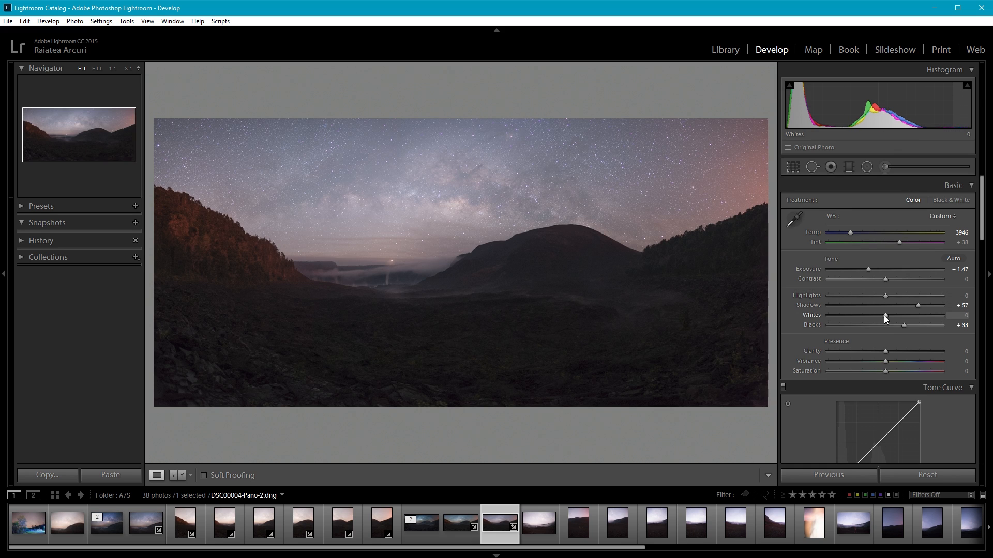
drag(885, 317, 901, 318)
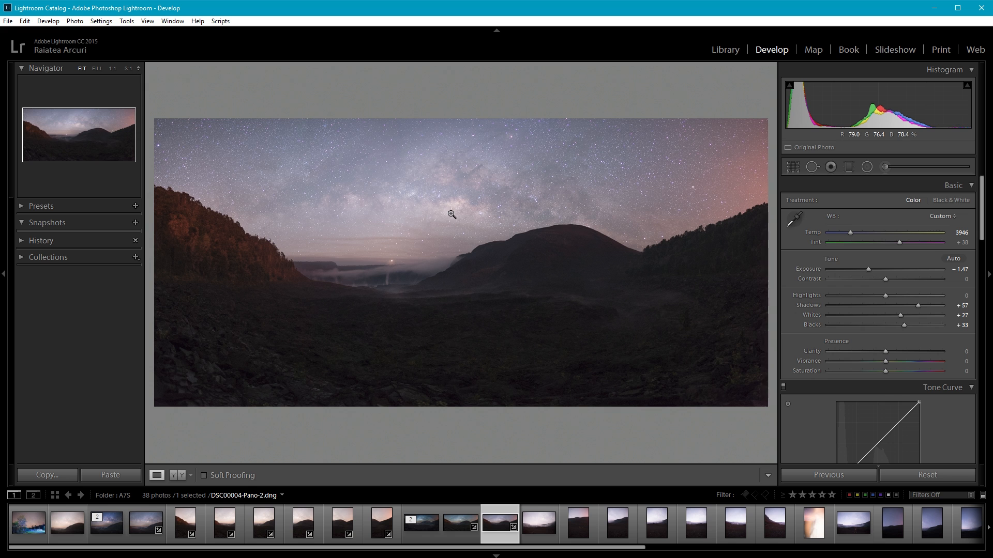
drag(912, 318, 852, 296)
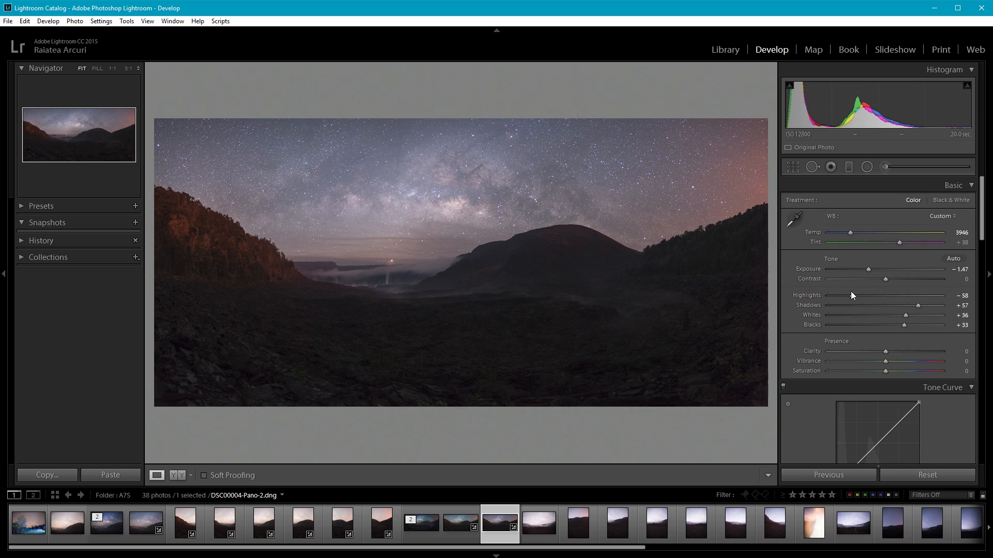
drag(852, 296, 885, 278)
- Cool the panorama's temperature to 3810 and raise Vibrance to +62 and Saturation to +81
drag(849, 232, 848, 232)
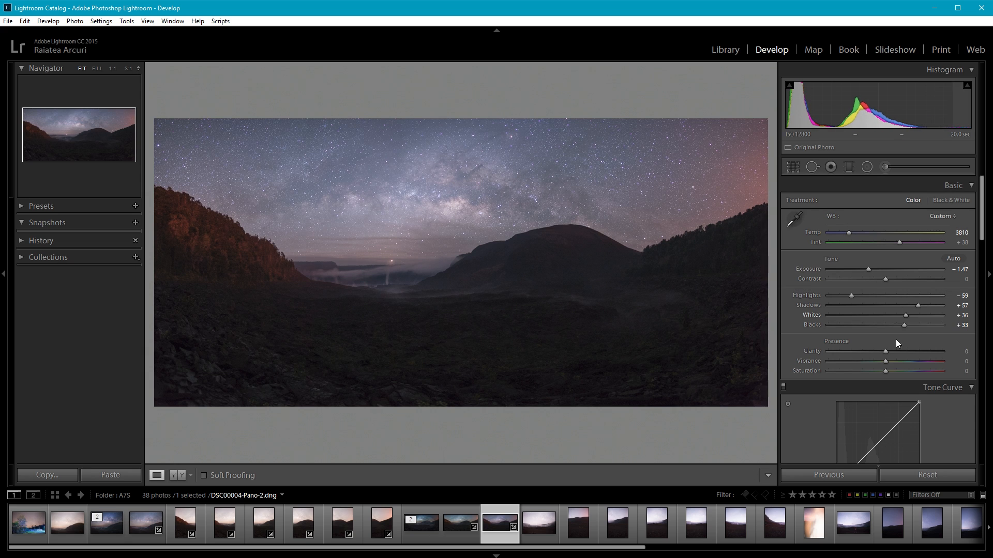
drag(902, 361, 929, 371)
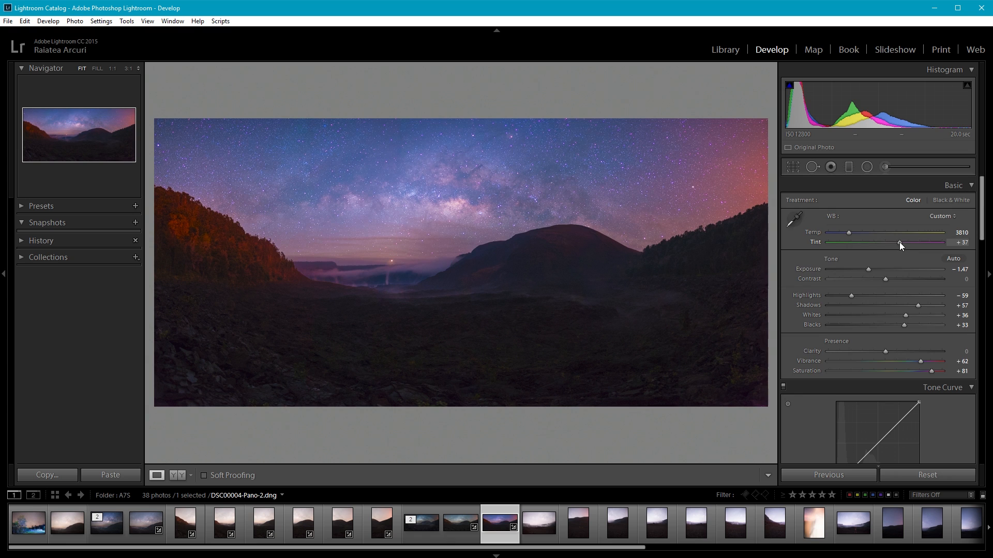
- Set the panorama's Tint to +29, reset Saturation to 0 and set Vibrance to +38
drag(899, 242, 896, 241)
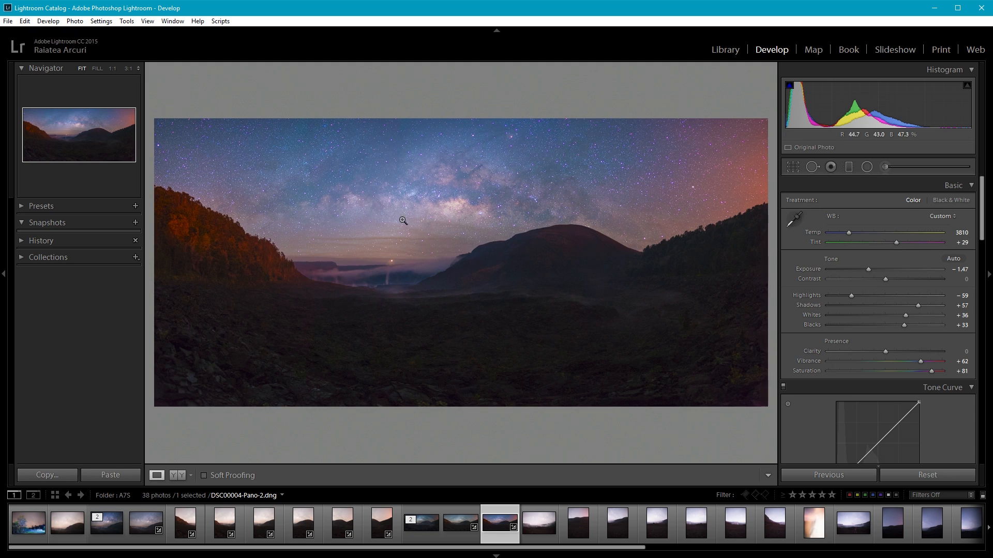
double_click(933, 371)
double_click(920, 361)
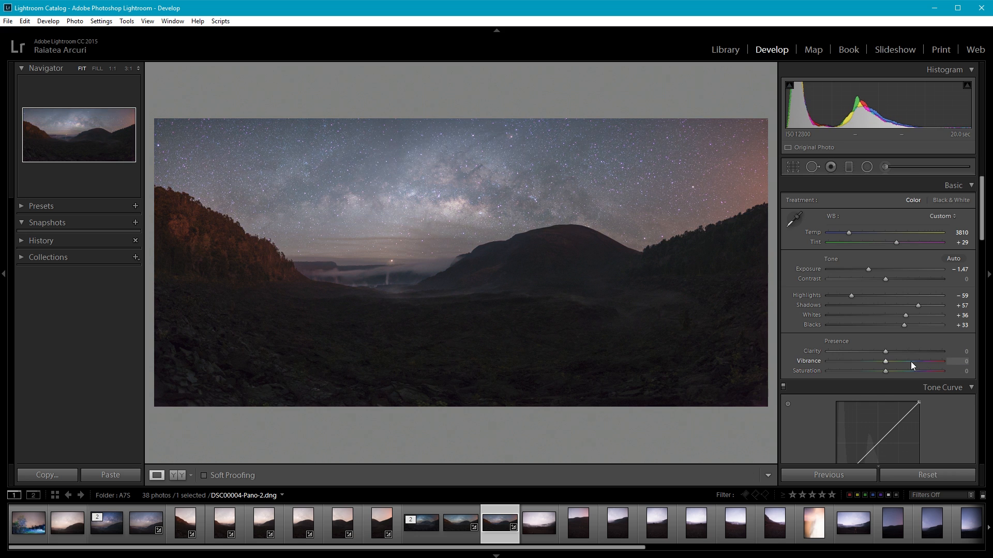
drag(910, 362, 911, 362)
- Try Luminance noise reduction at 30 on the panorama
click(496, 290)
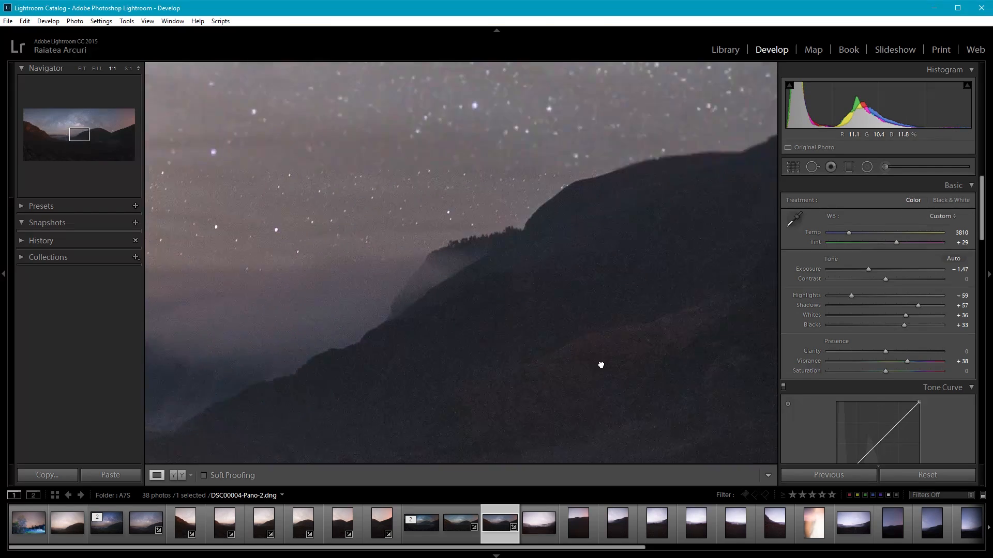
drag(601, 365, 611, 378)
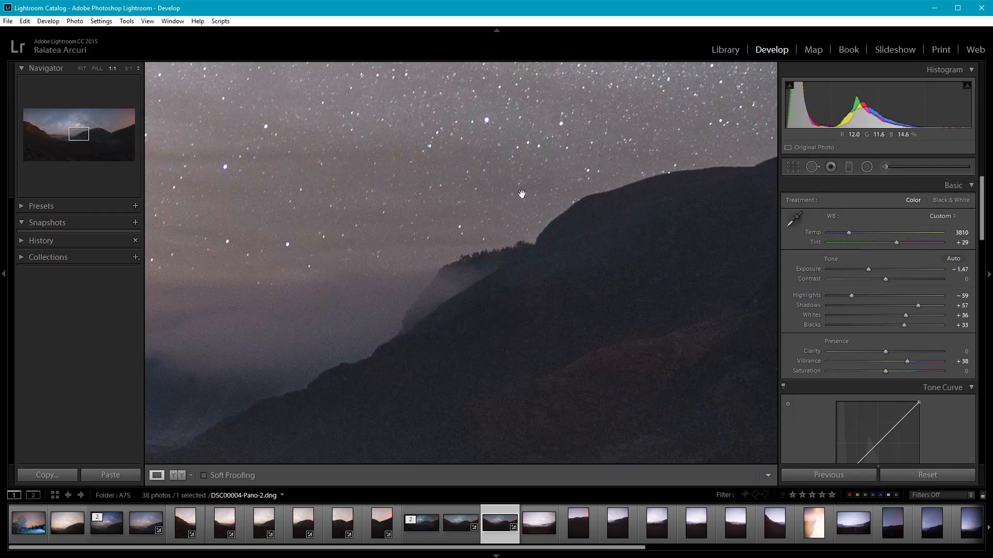
drag(523, 198, 697, 195)
drag(209, 282, 501, 253)
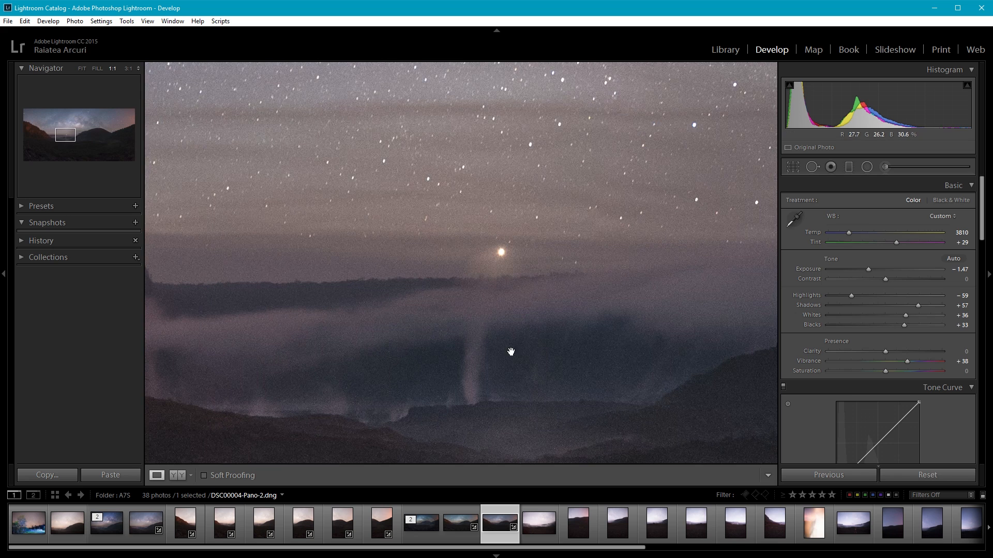
drag(511, 352, 479, 286)
drag(982, 238, 981, 349)
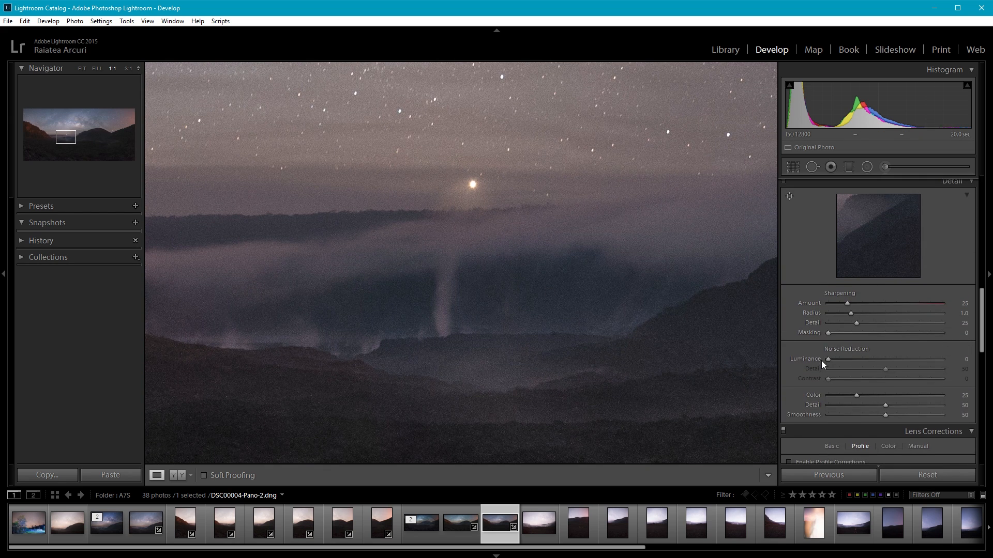
drag(828, 360, 848, 360)
- Examine the noise reduction at full size across the dark foreground, the tree-covered slope and the Milky Way
drag(506, 370, 732, 73)
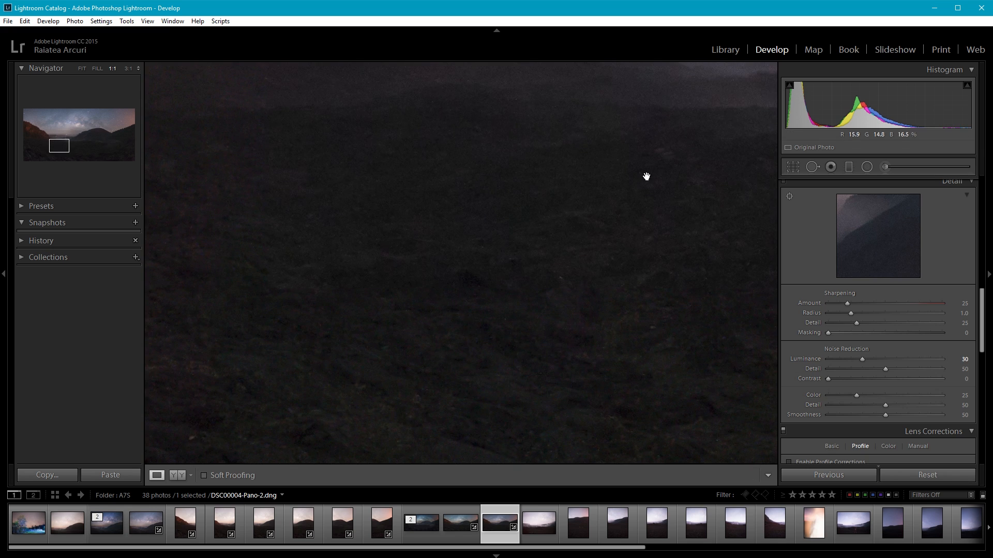
drag(454, 167, 669, 83)
drag(488, 318, 587, 84)
drag(489, 243, 581, 98)
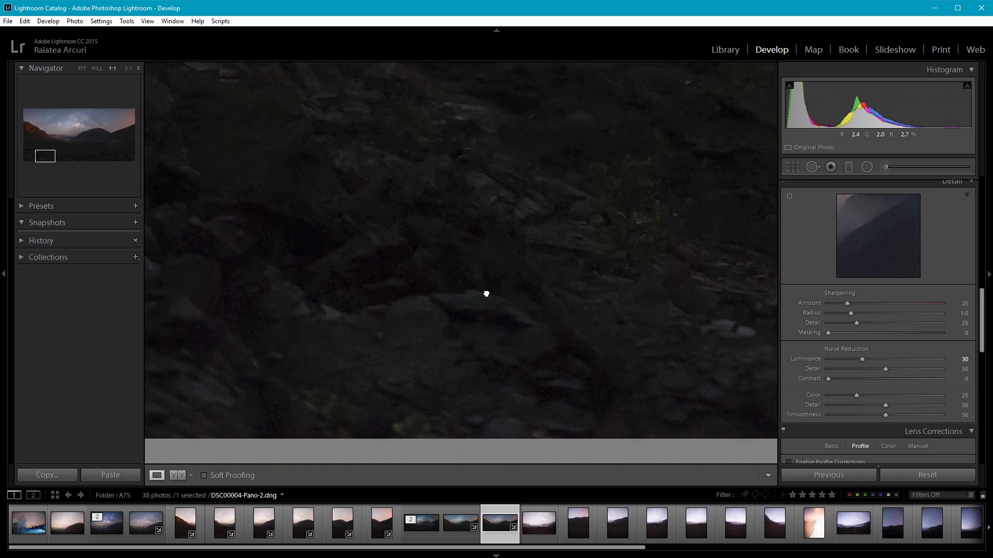
drag(486, 293, 693, 434)
drag(448, 207, 582, 460)
drag(536, 160, 603, 434)
drag(574, 207, 479, 350)
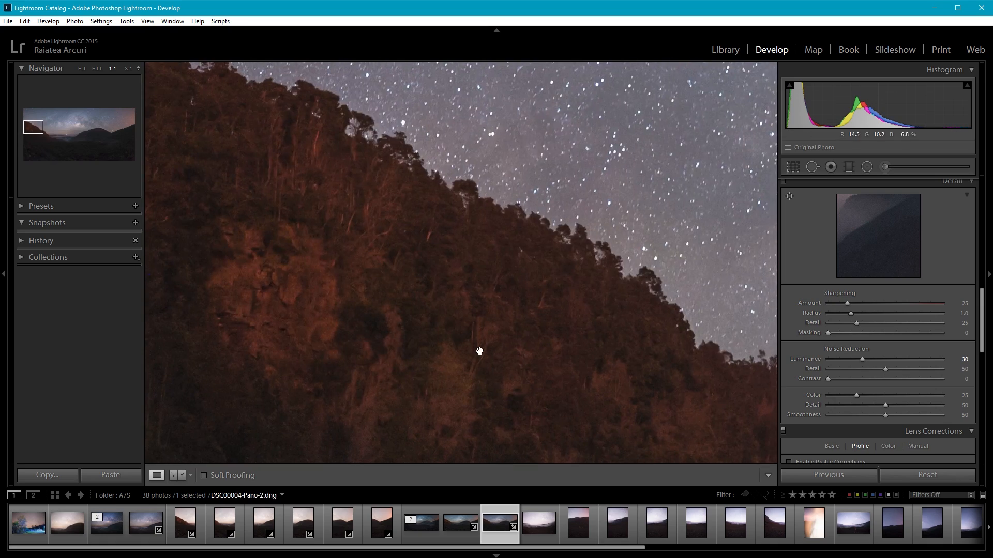
drag(583, 151, 376, 478)
drag(557, 234, 140, 299)
drag(594, 349, 220, 126)
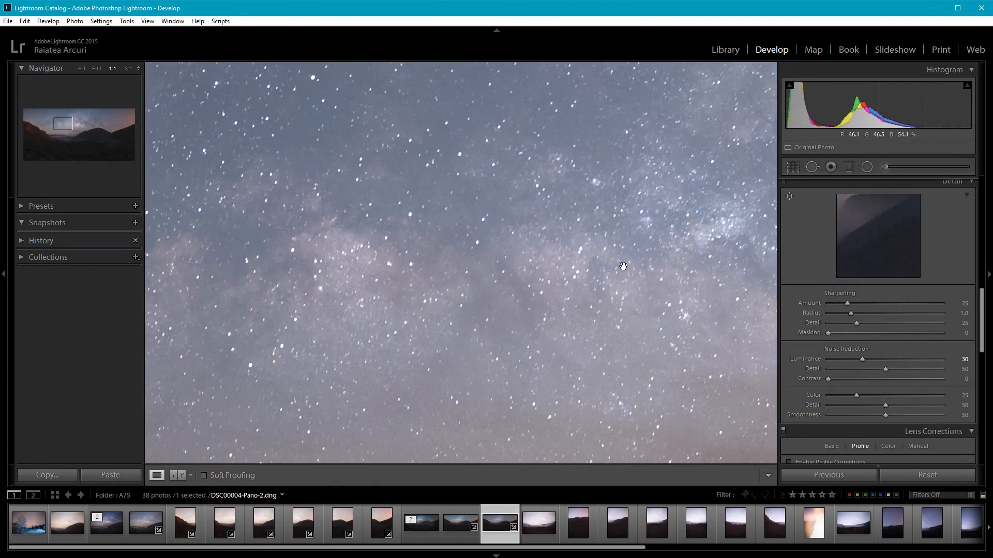
drag(625, 266, 334, 67)
drag(566, 369, 294, 113)
drag(633, 220, 216, 335)
drag(534, 344, 156, 213)
drag(325, 346, 492, 257)
click(492, 259)
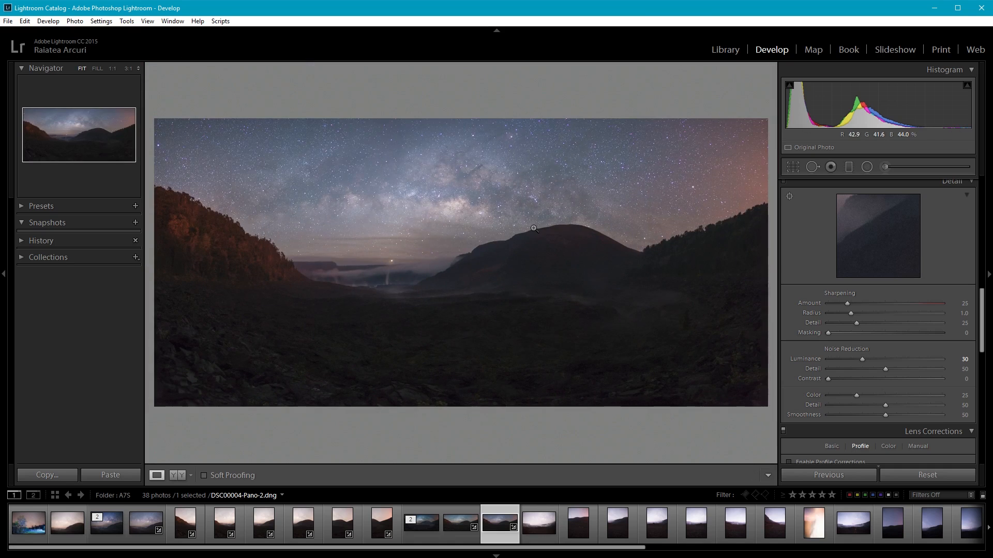
- Reset the Luminance noise reduction and set it to 26
click(516, 356)
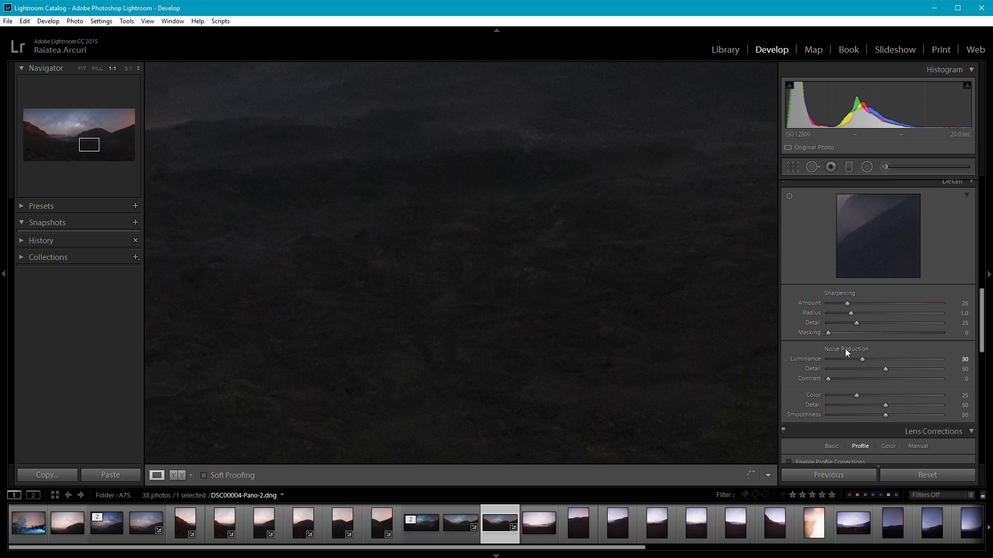
double_click(864, 360)
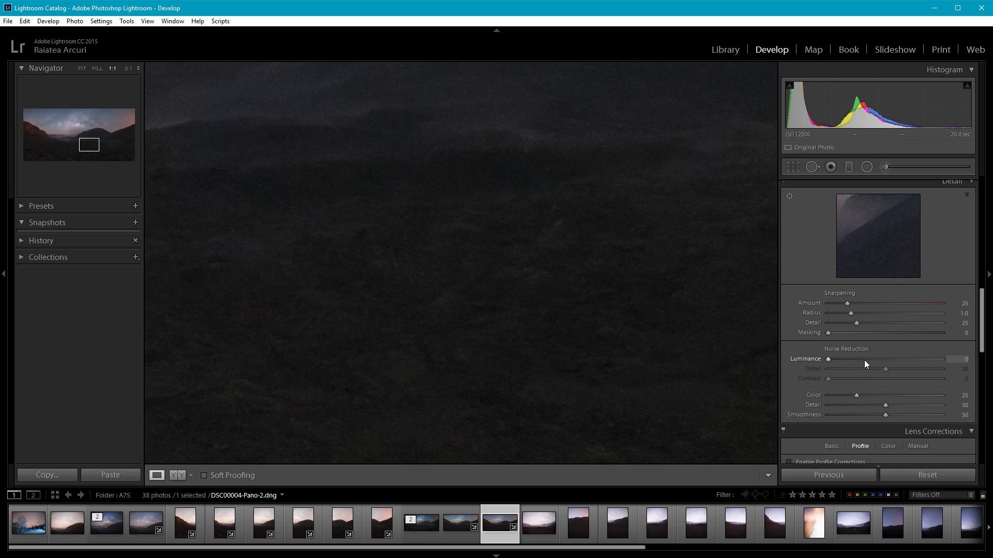
click(854, 359)
click(570, 321)
- Open the panorama for editing in Adobe Photoshop CC 2015
right_click(487, 262)
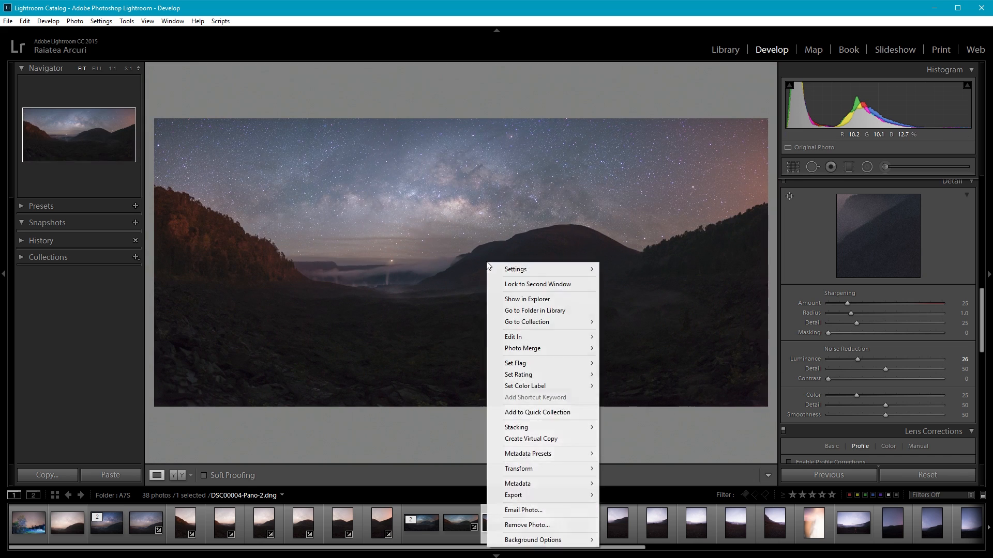
mouse_move(552, 333)
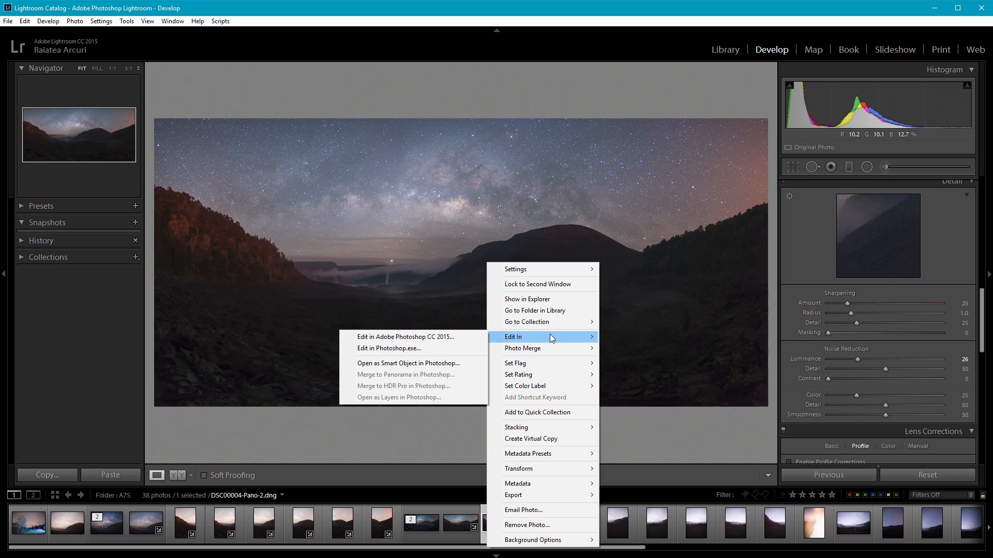
click(464, 338)
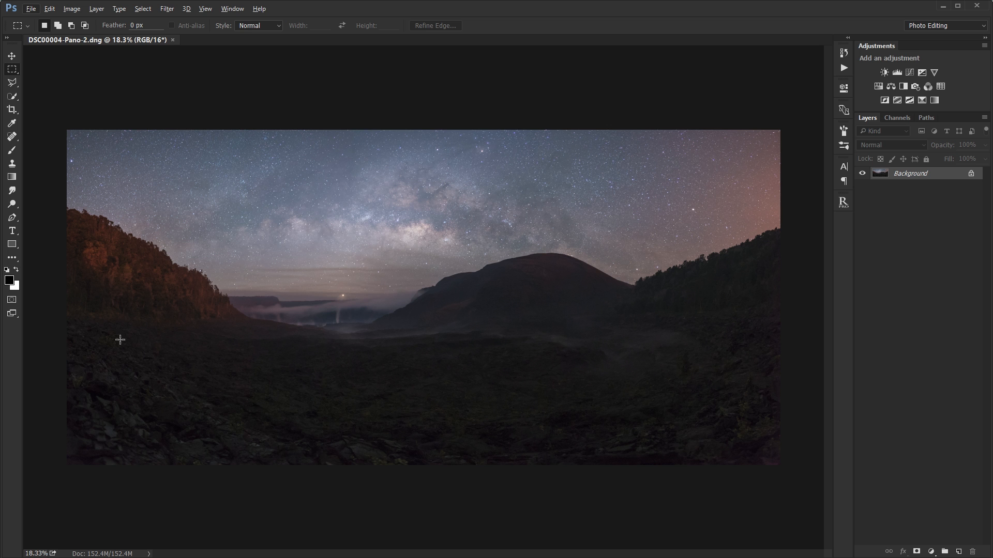
- Examine the panorama's lower edge and foreground for flaws that need retouching
scroll(790, 481, up, 5)
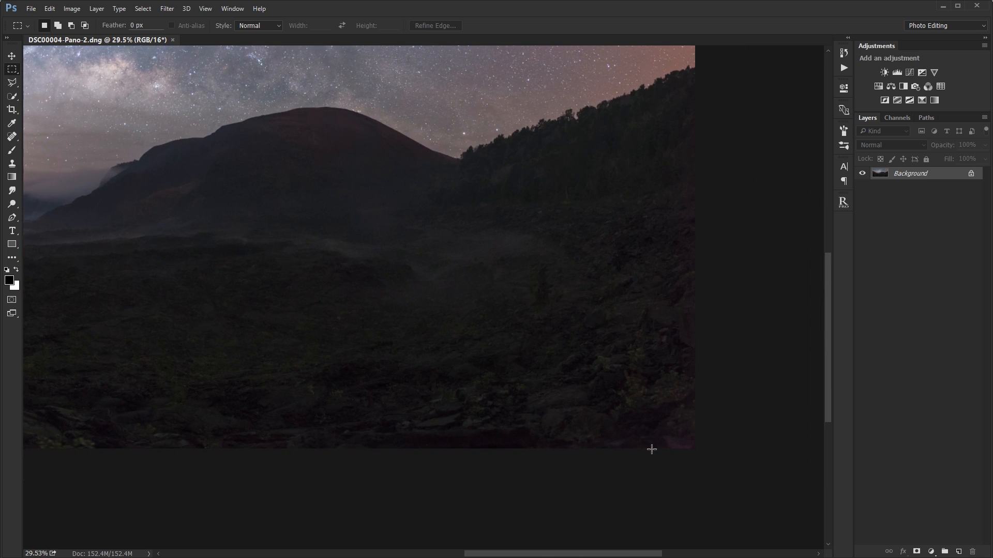
drag(655, 348, 660, 411)
drag(418, 438, 828, 410)
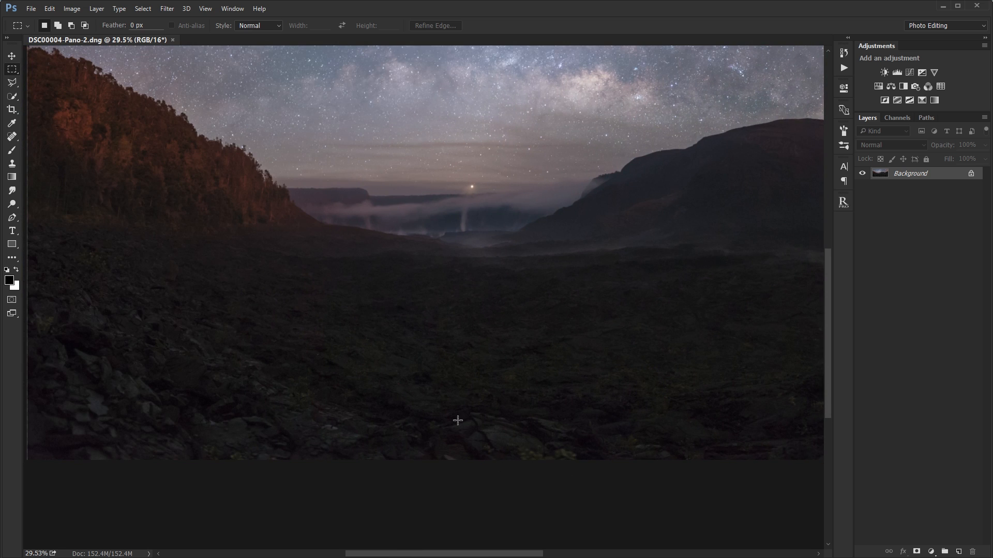
drag(394, 336, 564, 399)
drag(643, 327, 520, 425)
drag(634, 377, 464, 398)
key(ctrl+0)
scroll(471, 404, down, 1)
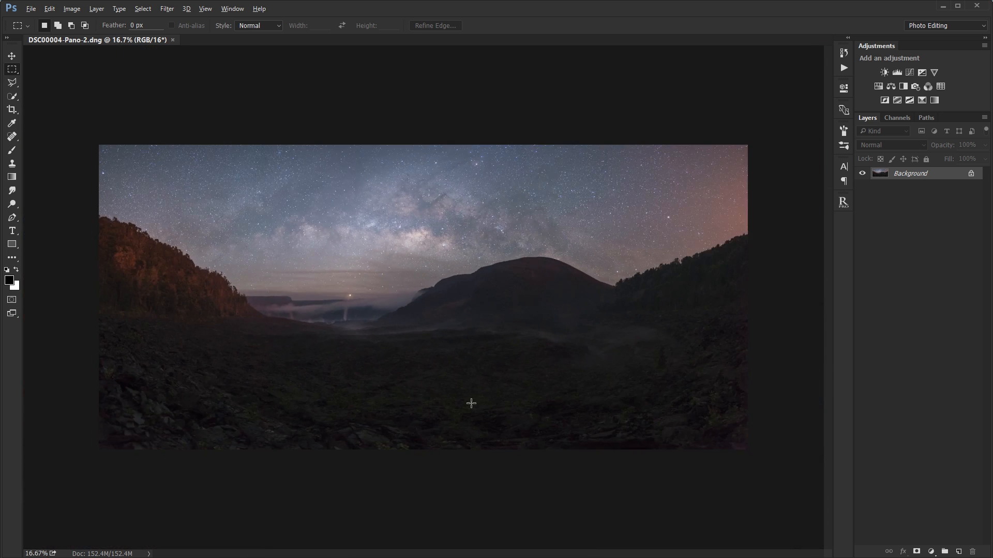
scroll(471, 403, up, 1)
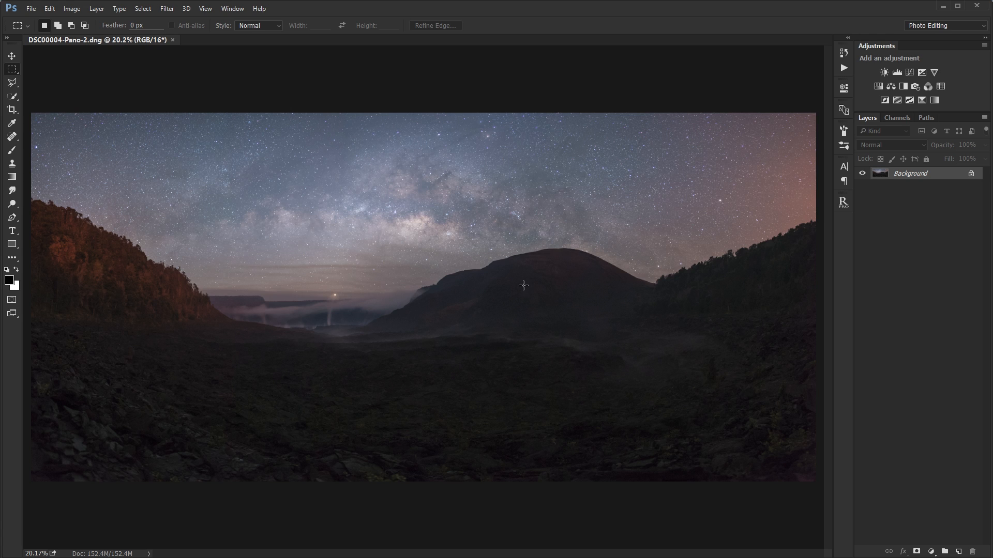
- Run the Generate Luminosity Masks action on the panorama
click(843, 68)
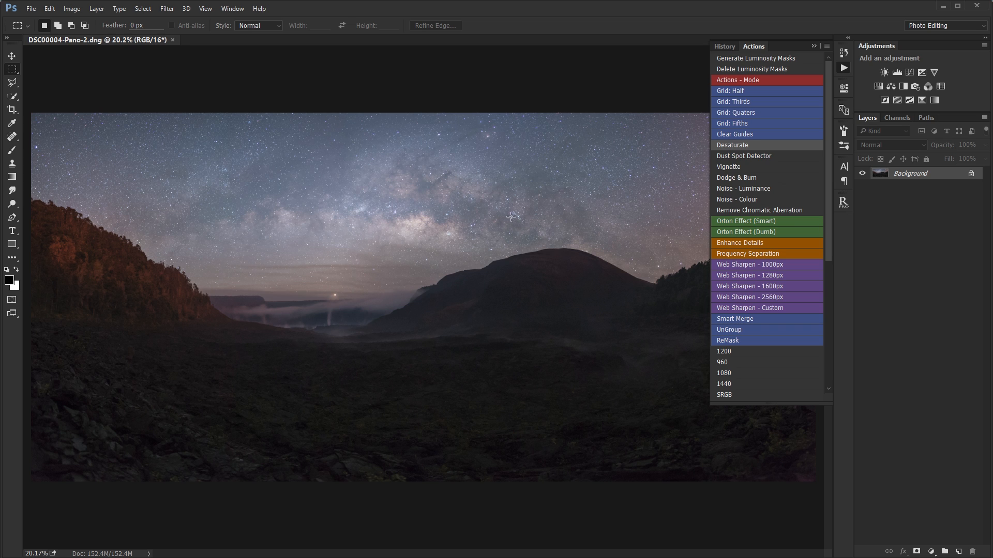
drag(830, 135, 824, 104)
click(741, 58)
click(812, 45)
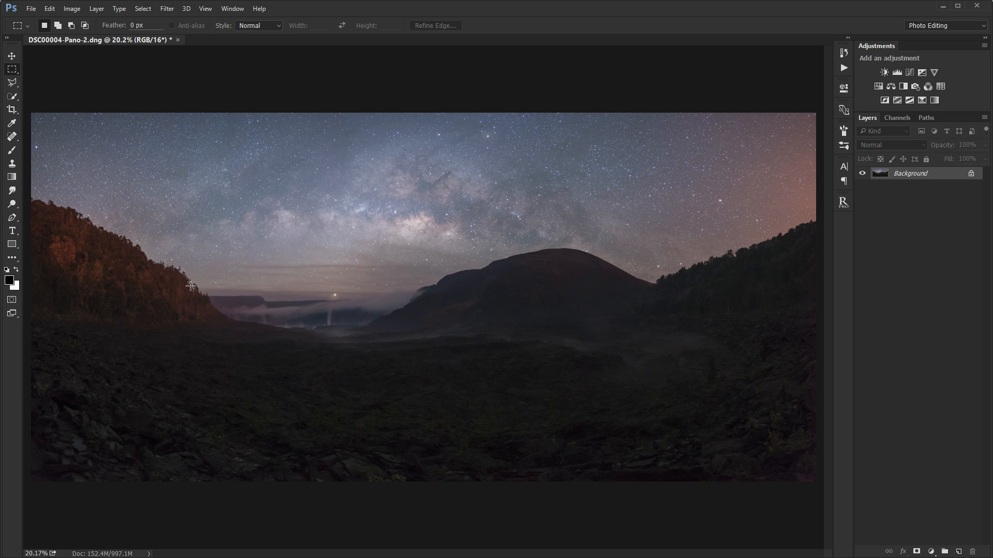
- Add an empty layer above the background and activate the Spot Healing Brush
scroll(535, 460, up, 3)
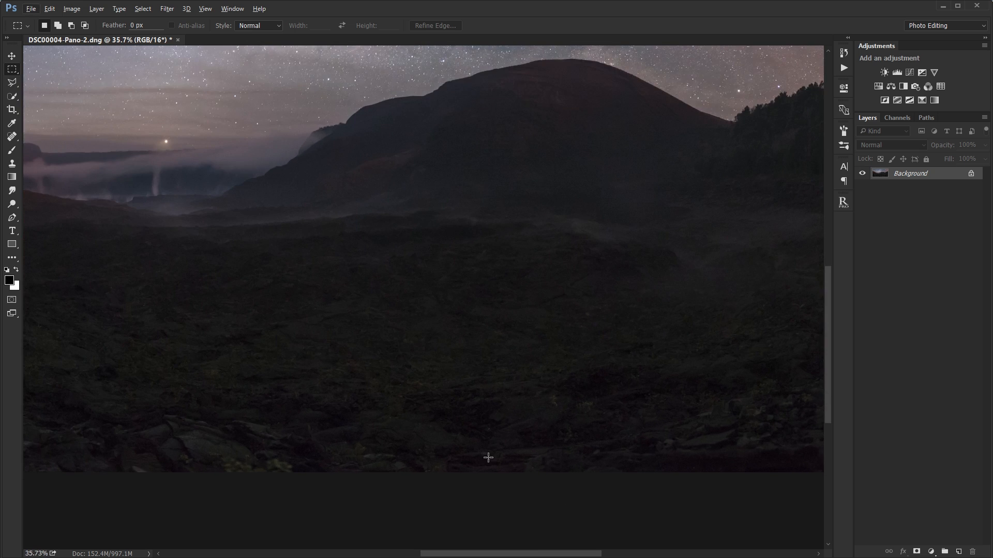
drag(377, 425, 617, 428)
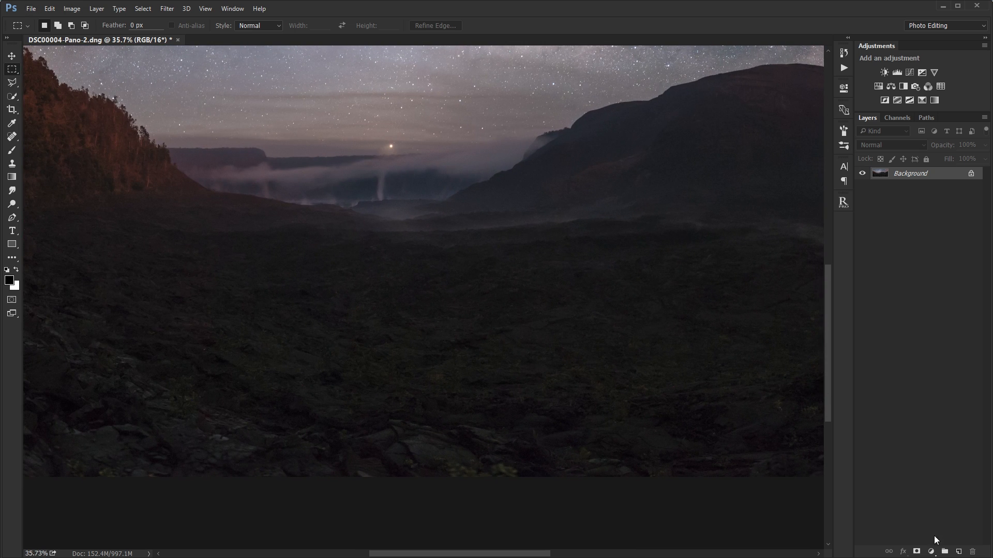
click(959, 553)
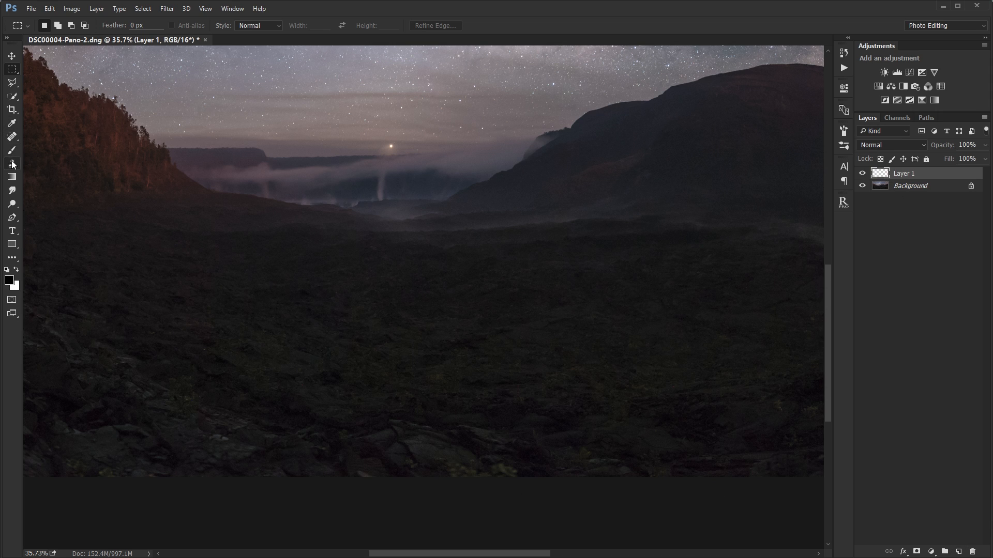
click(8, 139)
- Heal away the bright yellow-green plants at the foreground's bottom edge with a brush size of 150
drag(552, 414, 557, 349)
scroll(486, 407, up, 4)
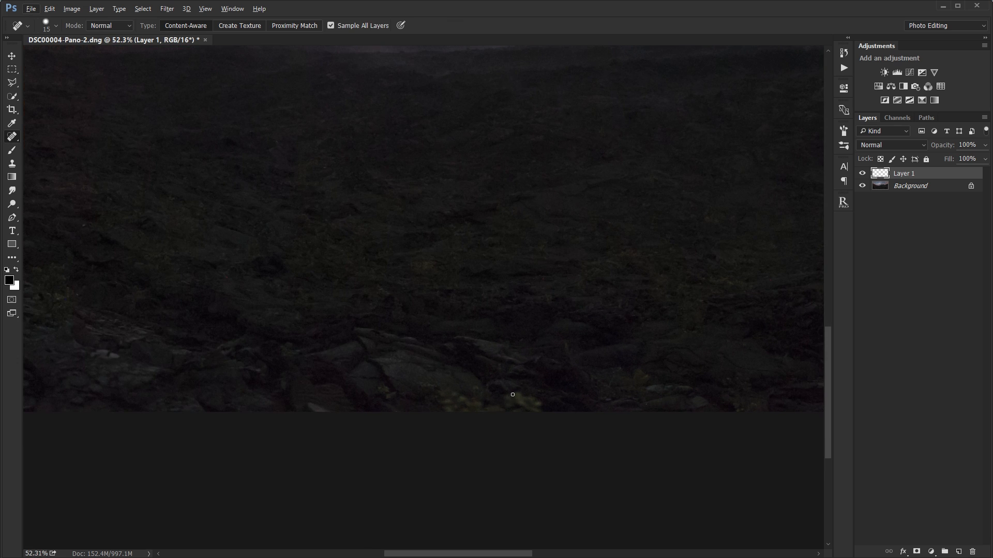
key(bracketright)
key(bracketright)
key(bracketright)
key(bracketright)
key(bracketright)
key(bracketright)
key(bracketright)
key(bracketright)
key(bracketright)
key(bracketright)
key(bracketright)
key(bracketright)
key(bracketright)
key(bracketleft)
key(bracketleft)
key(bracketleft)
mouse_move(516, 396)
mouse_down()
mouse_move(438, 400)
mouse_move(436, 416)
mouse_move(433, 404)
mouse_move(533, 409)
mouse_up()
key(ctrl+z)
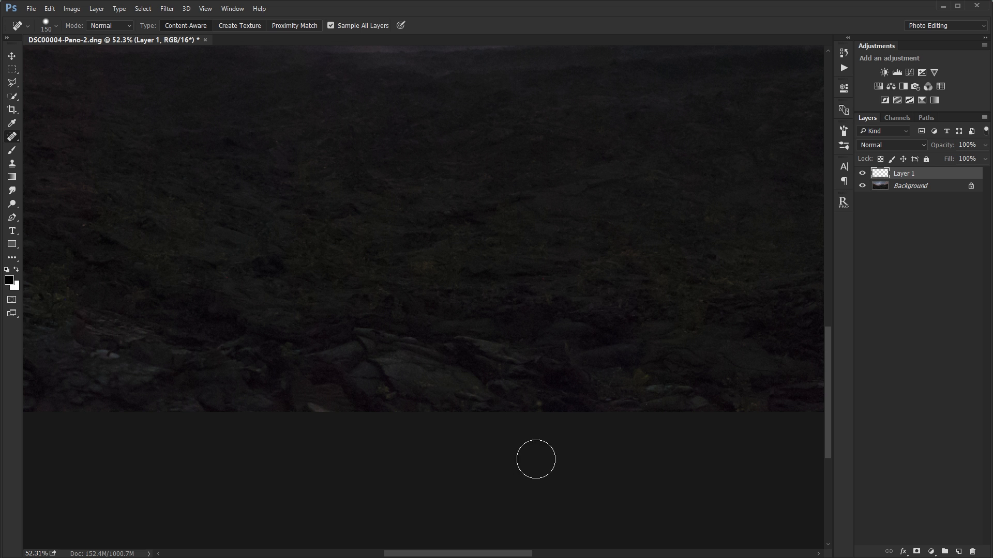
- Heal the remaining distracting patches along the bottom edge of the rocky foreground
mouse_move(665, 416)
mouse_down()
mouse_move(567, 437)
mouse_move(320, 436)
mouse_up()
drag(278, 428, 229, 416)
scroll(494, 450, down, 3)
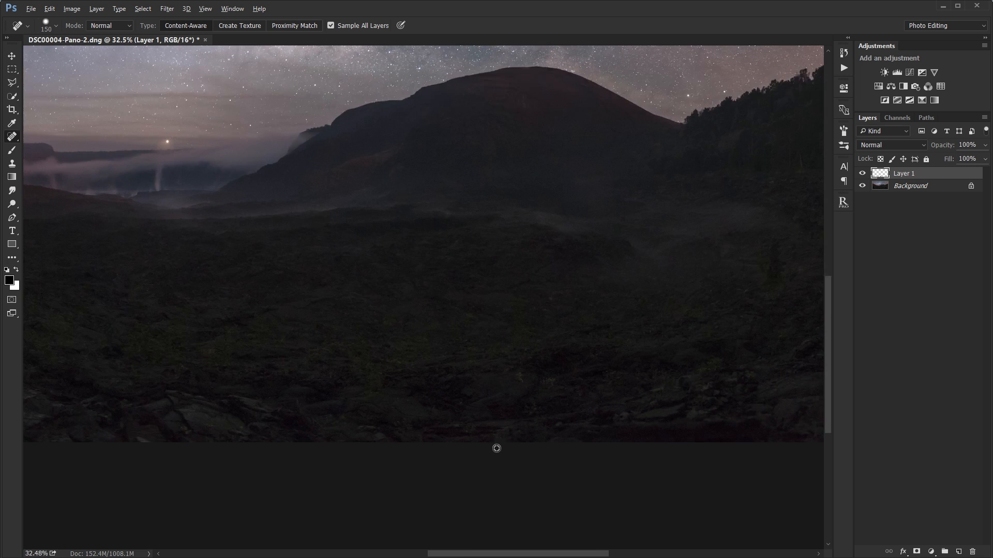
drag(519, 388, 547, 384)
mouse_move(638, 467)
mouse_down()
mouse_move(589, 460)
mouse_move(266, 470)
mouse_move(619, 403)
mouse_up()
drag(318, 392, 675, 436)
scroll(496, 450, up, 3)
scroll(496, 450, up, 2)
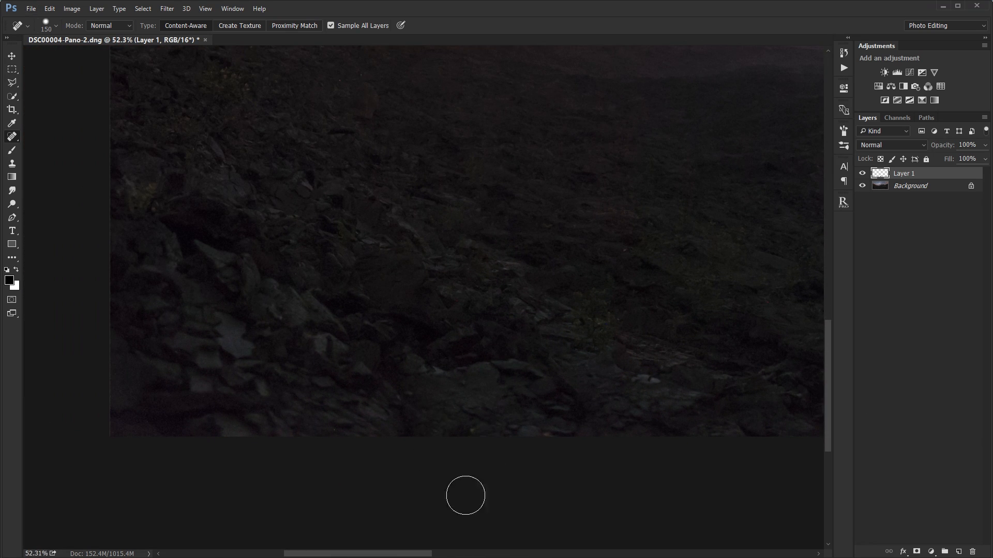
drag(656, 370, 691, 465)
drag(615, 237, 545, 266)
- Heal the small bright speck on the dark rocks below the tree-covered slope with a brush size of 45
scroll(560, 288, down, 6)
scroll(459, 253, up, 8)
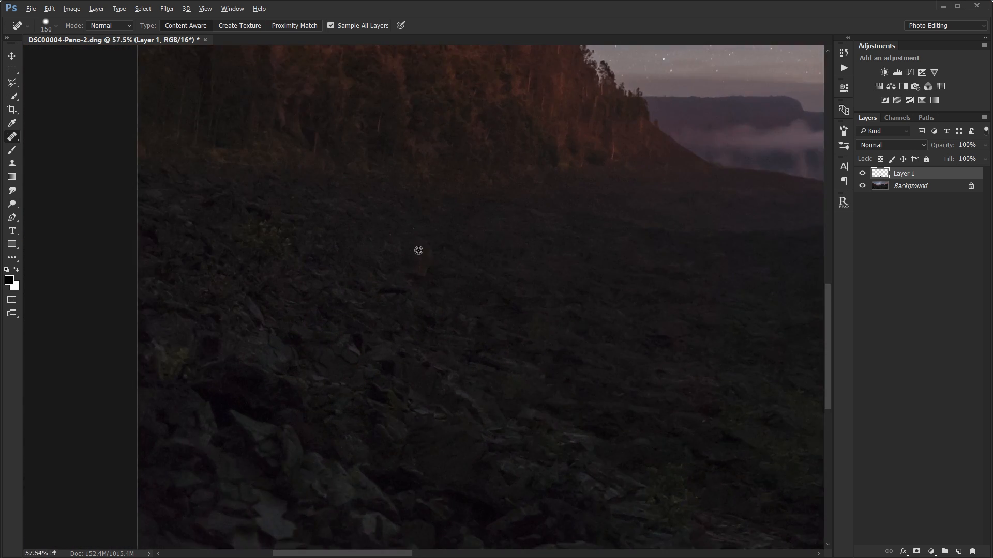
key(bracketleft)
key(bracketleft)
key(bracketleft)
key(bracketleft)
key(bracketleft)
key(bracketleft)
key(bracketleft)
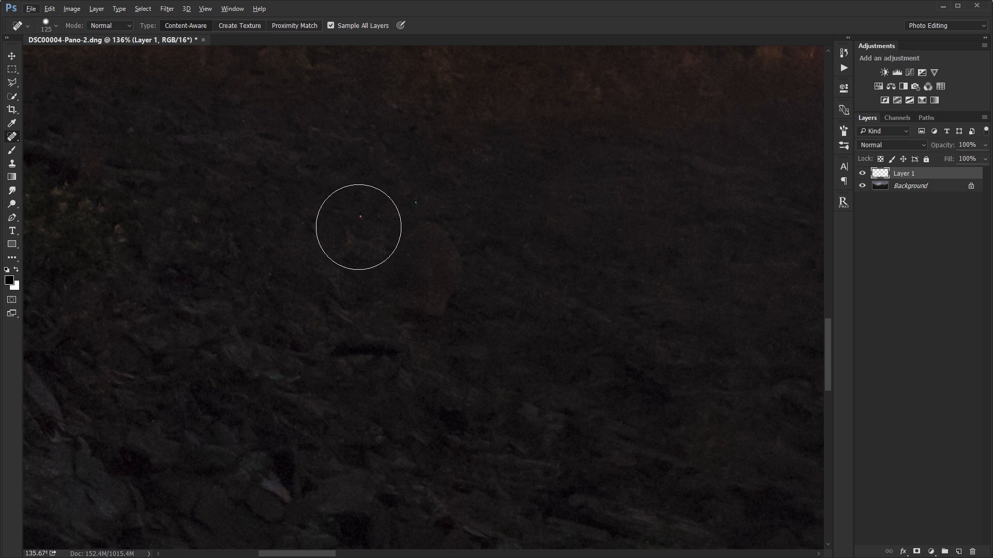
key(bracketleft)
key(bracketleft)
key(bracketleft)
key(bracketleft)
click(358, 222)
scroll(250, 295, down, 6)
scroll(379, 306, down, 3)
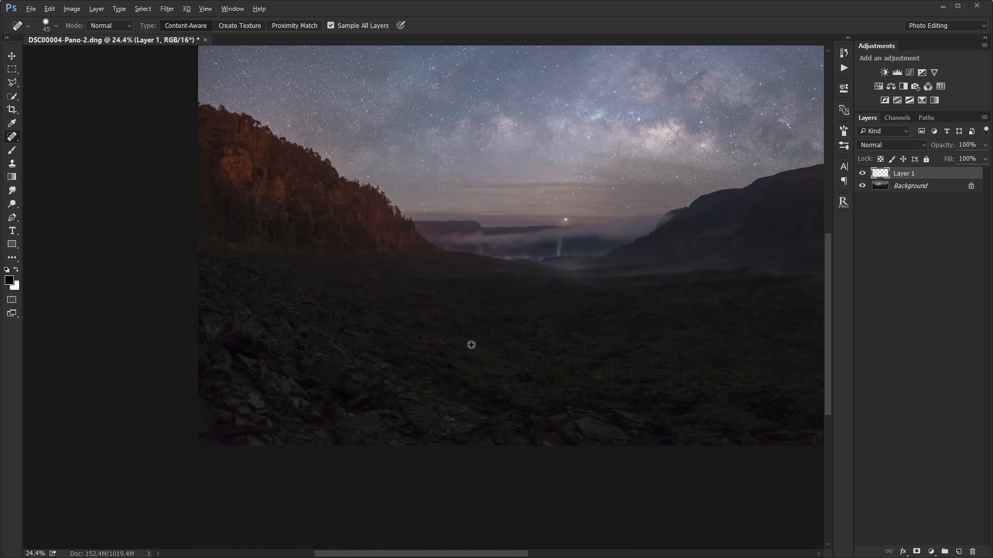
- Check the foreground over to the panorama's far edge and add a second empty layer above the healing layer
drag(671, 347, 387, 381)
drag(498, 381, 439, 381)
scroll(619, 397, up, 2)
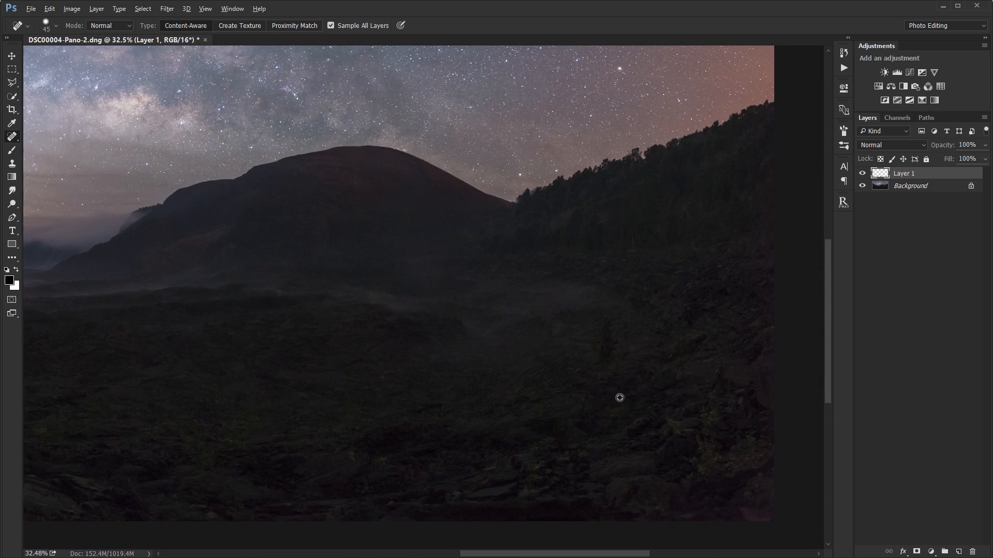
scroll(620, 398, down, 2)
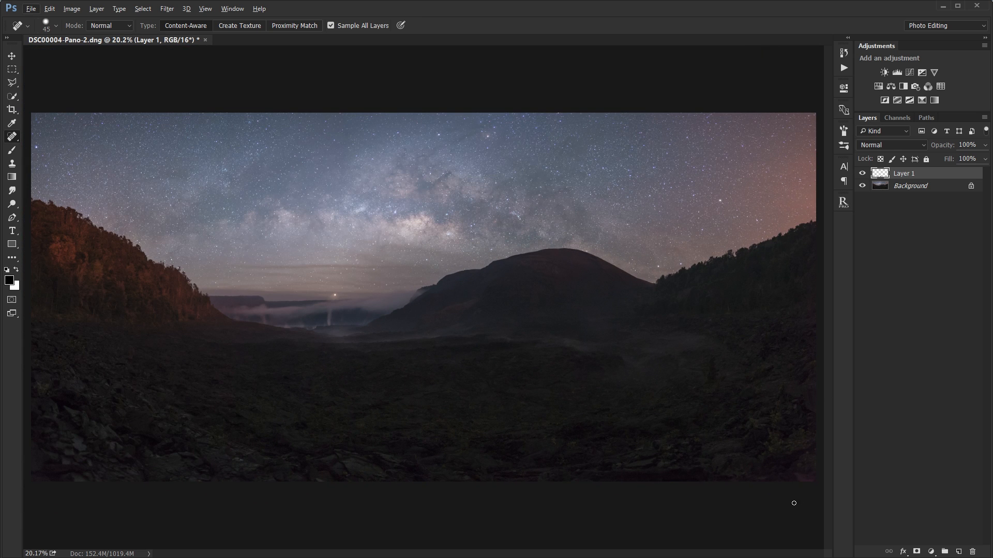
click(959, 552)
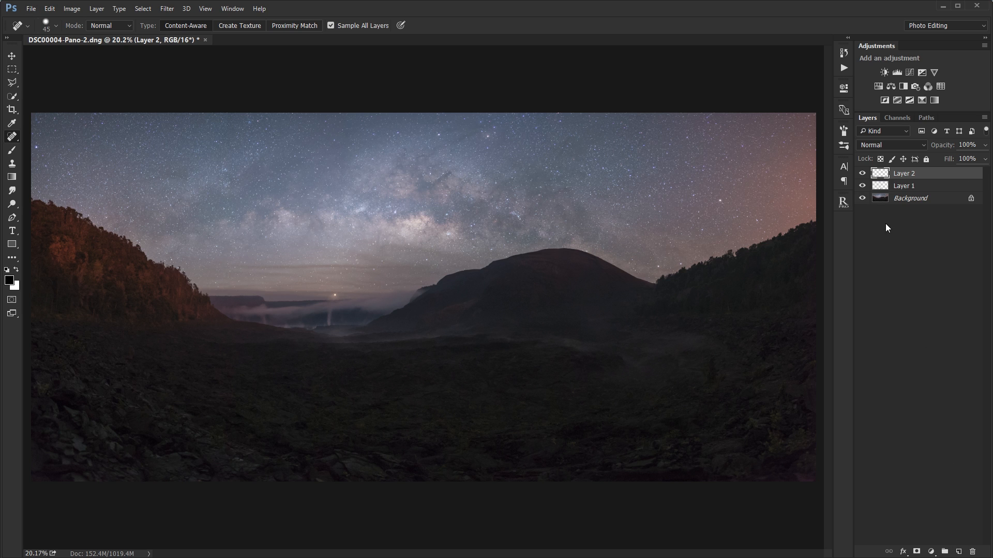
- Set the blend mode of the empty Layer 2 to Color
click(882, 145)
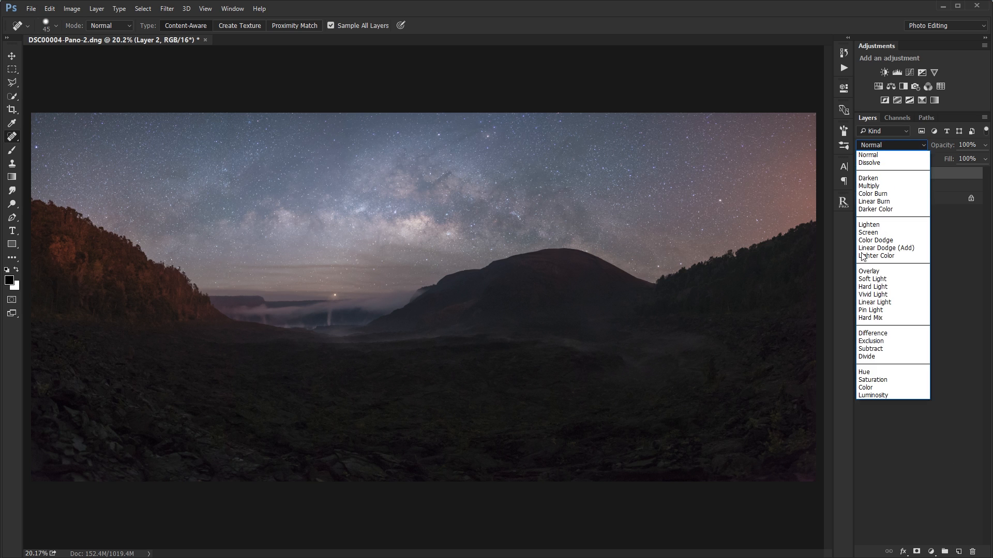
click(874, 395)
click(888, 348)
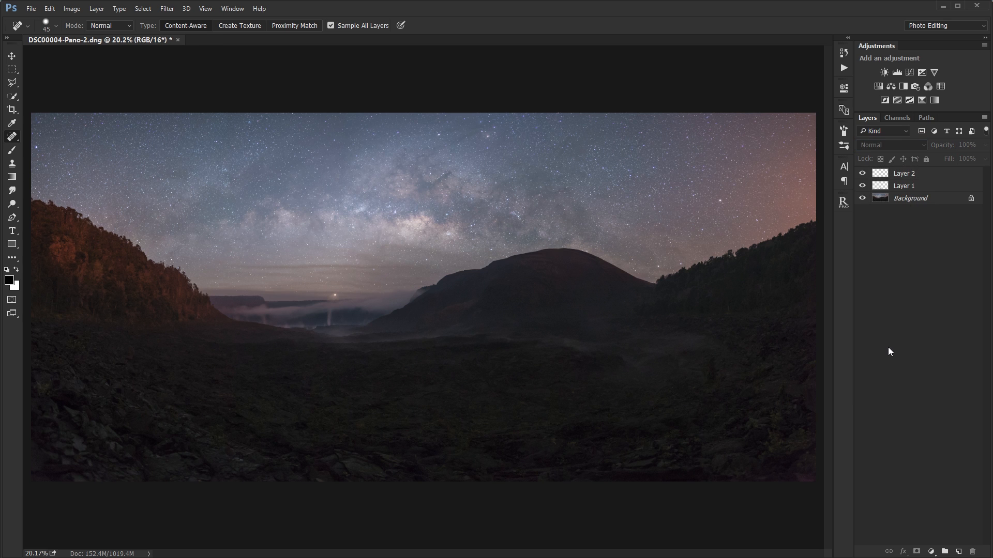
- Sample a neutral dark rock colour from the foreground near the panorama's far edge as the brush colour and make Layer 2 active
scroll(729, 492, up, 5)
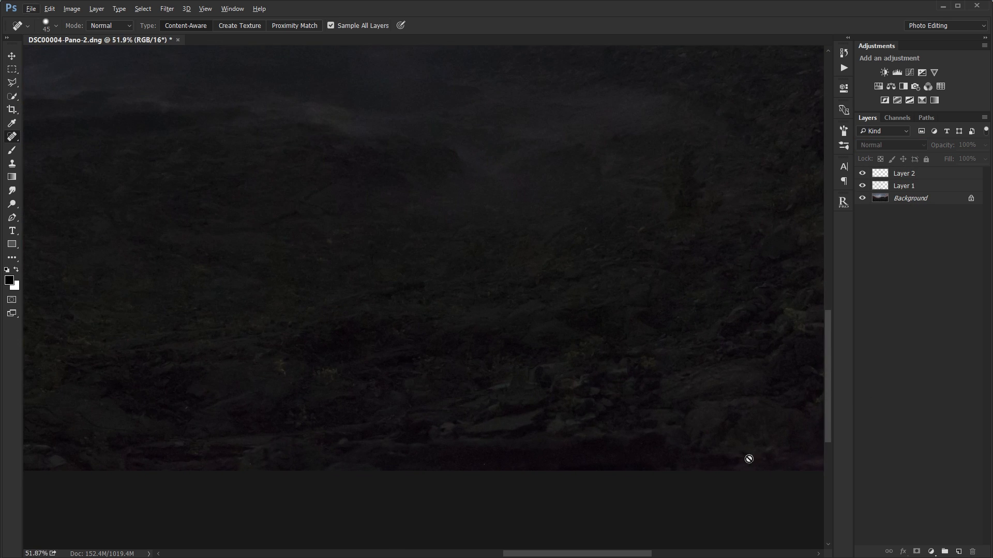
drag(747, 458, 314, 444)
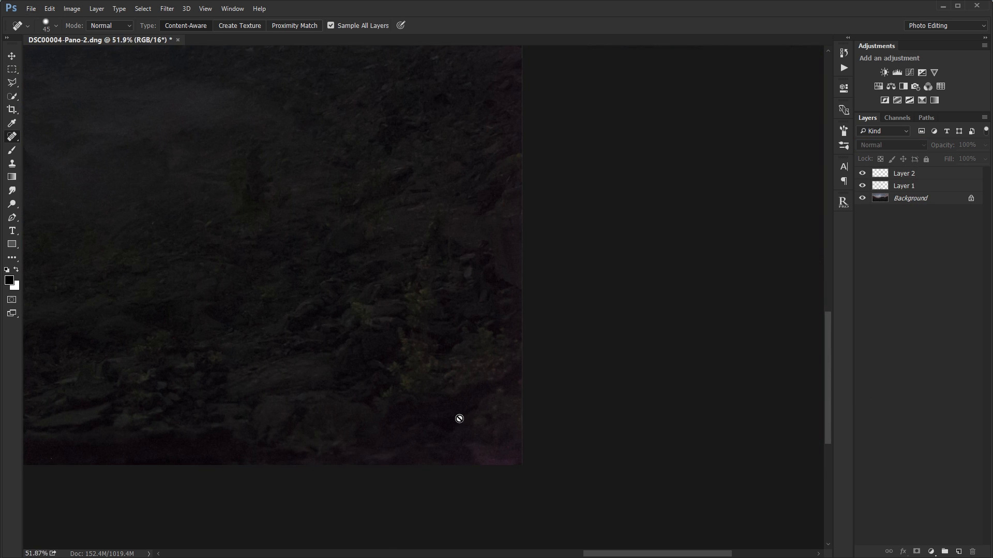
key(b)
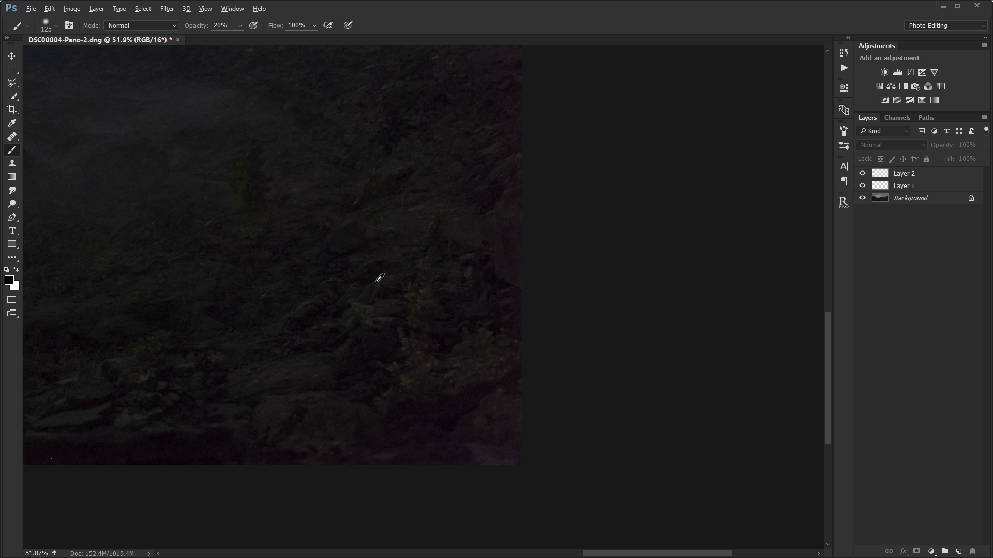
alt+click(398, 215)
click(906, 177)
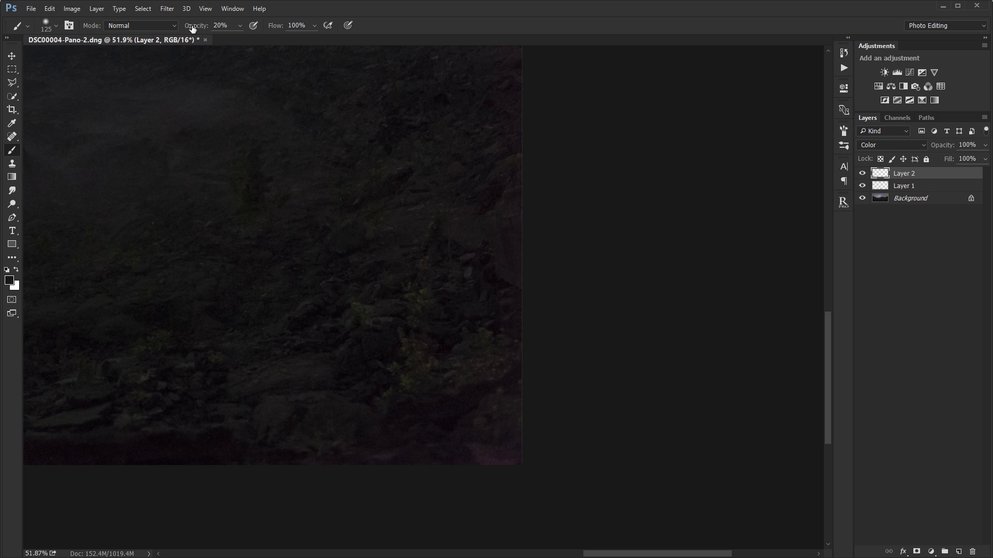
- Configure the Brush tool with 29% opacity and a size of 500
drag(191, 28, 196, 29)
click(57, 26)
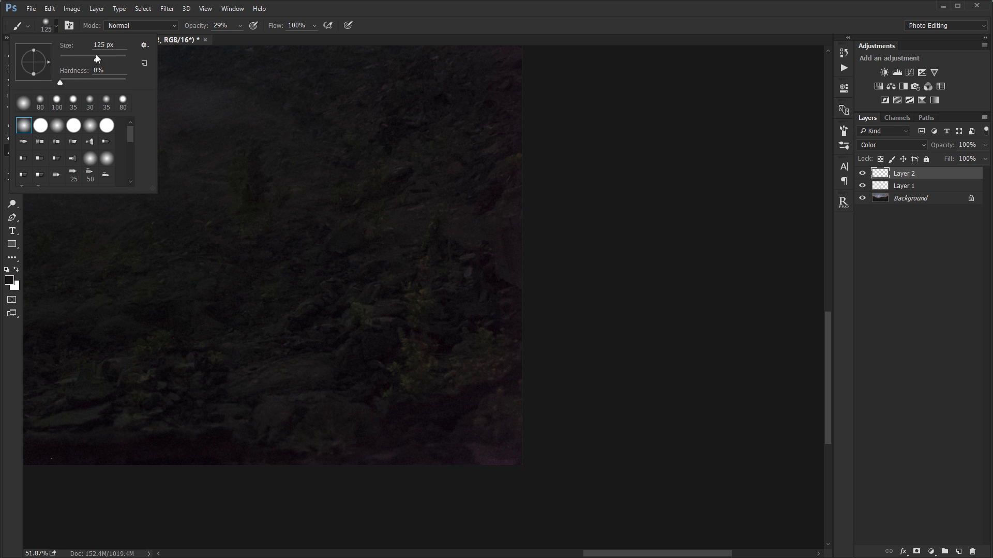
drag(109, 58, 112, 58)
click(387, 25)
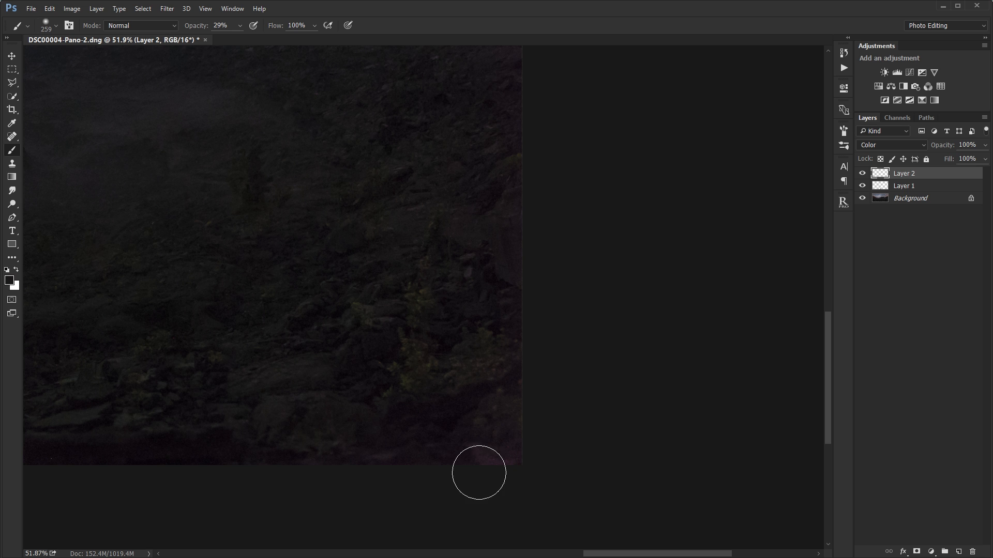
key(j)
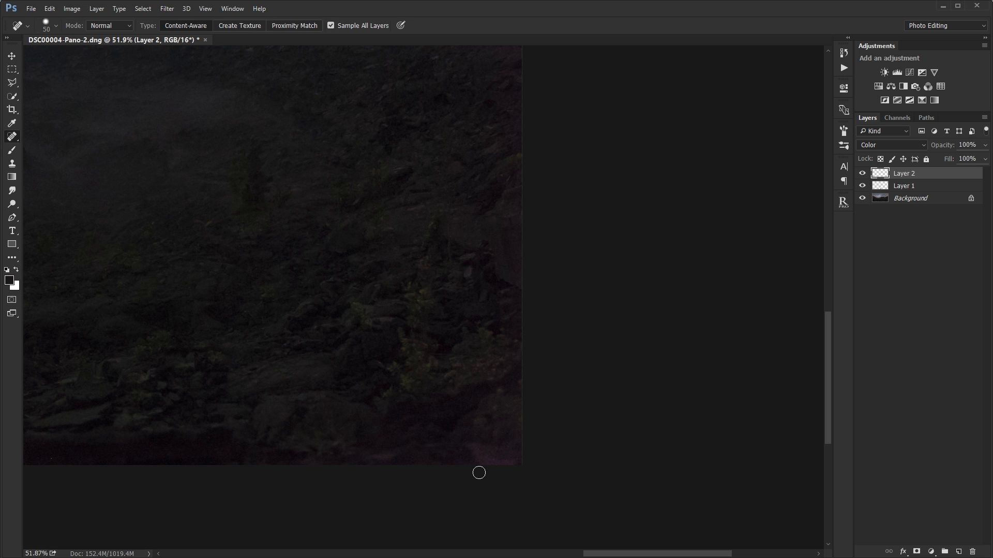
key(b)
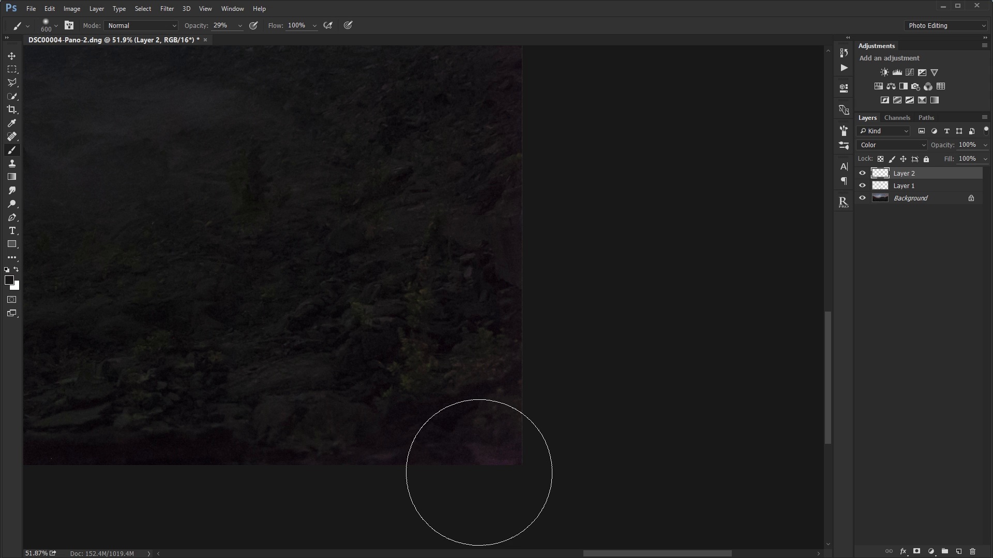
key(bracketleft)
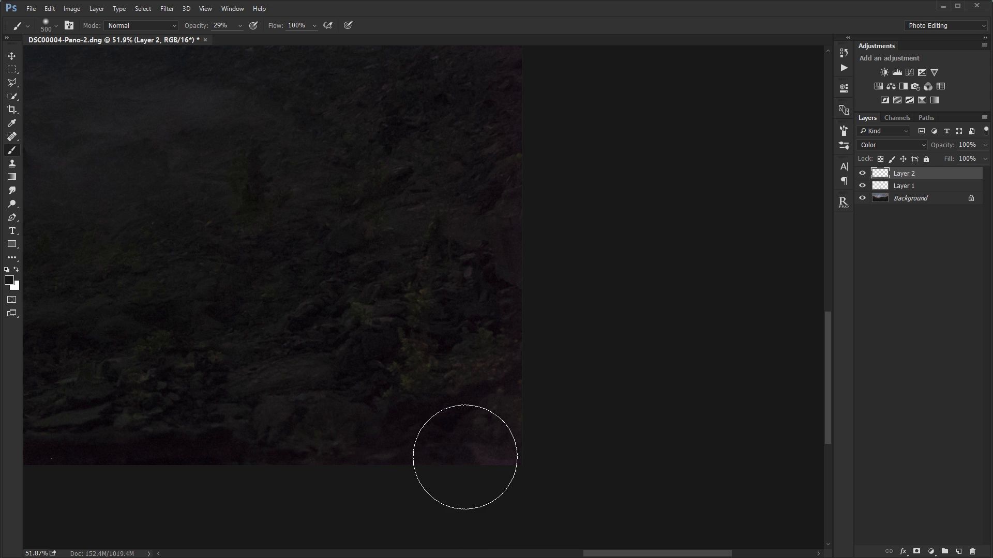
- Paint over the magenta cast along the lower corner and outer edge of the foreground below the tree-covered slope on Layer 2
drag(465, 457, 507, 393)
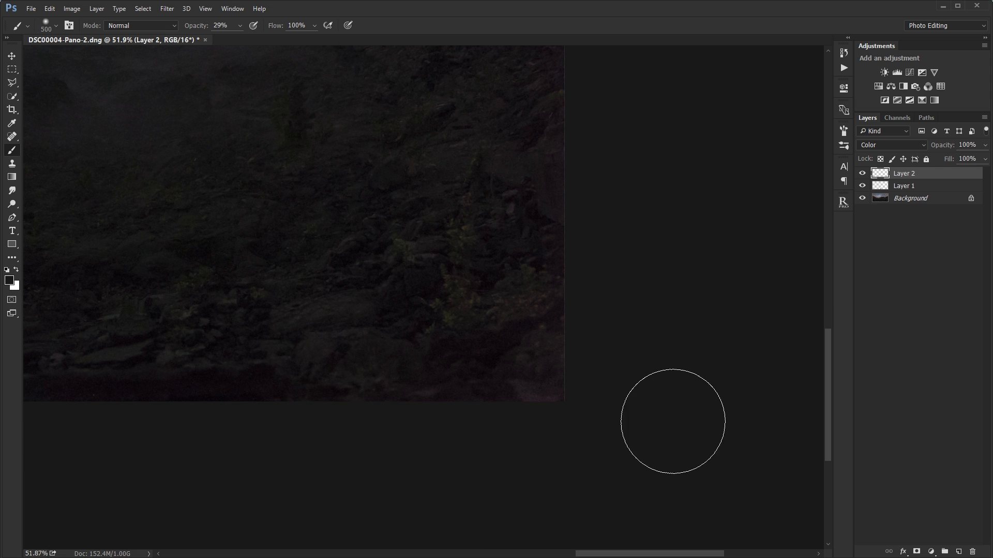
mouse_move(672, 421)
mouse_down()
mouse_move(389, 463)
mouse_move(614, 408)
mouse_move(323, 427)
mouse_up()
drag(581, 414, 494, 536)
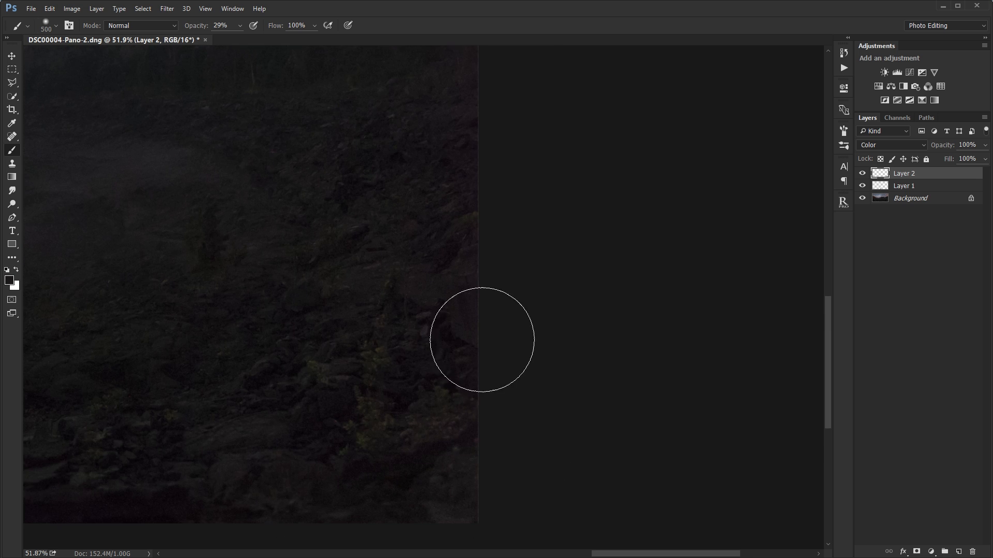
drag(530, 370, 545, 380)
drag(542, 269, 571, 406)
drag(535, 311, 548, 379)
drag(603, 257, 626, 326)
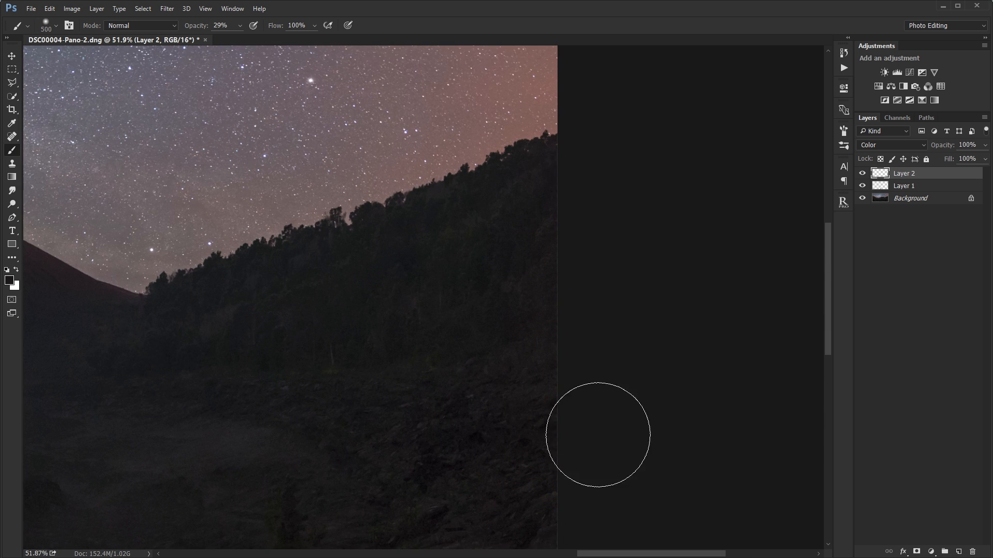
drag(598, 435, 619, 421)
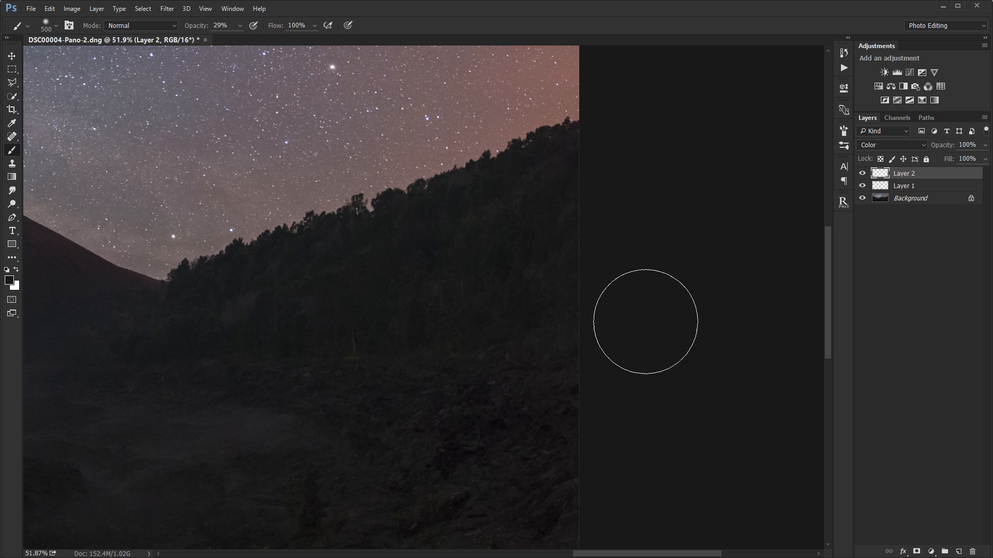
- Paint out the remaining colour cast along the foreground's bottom edge across to the opposite rocky corner on Layer 2
mouse_move(556, 347)
mouse_down()
mouse_move(608, 42)
mouse_move(553, 144)
mouse_up()
drag(336, 371, 672, 177)
drag(501, 394, 672, 382)
drag(439, 398, 755, 389)
drag(381, 391, 654, 366)
drag(312, 319, 576, 363)
drag(337, 393, 685, 368)
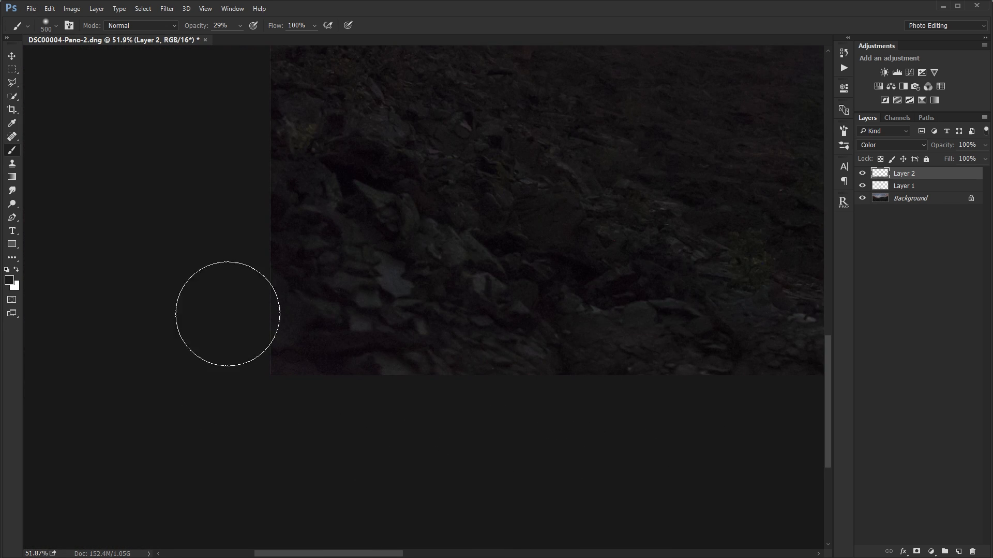
drag(369, 408, 452, 489)
- Compare the foreground with and without Layer 2, in the whole panorama and close up at the corrected corner
key(ctrl+0)
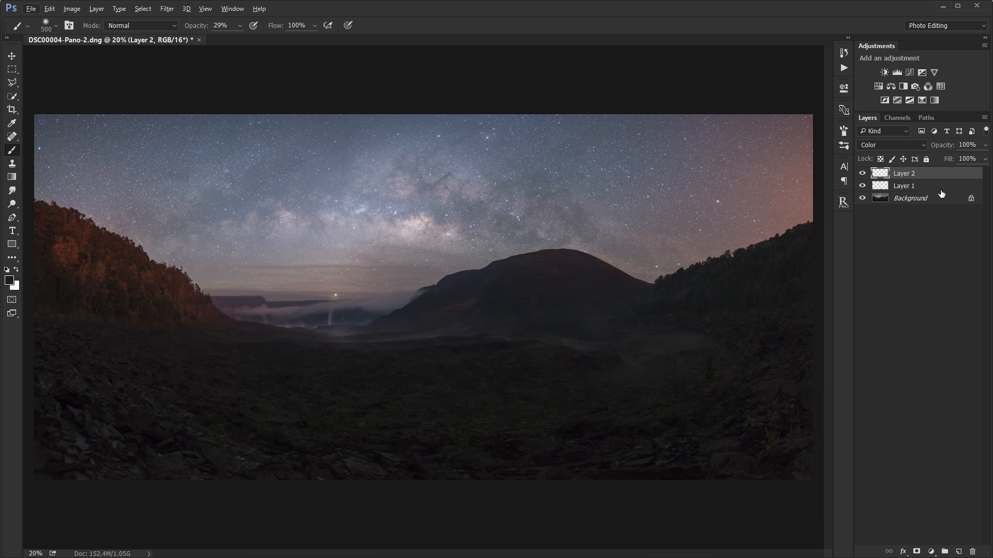
click(862, 173)
click(862, 174)
click(862, 174)
click(863, 174)
scroll(763, 449, up, 3)
drag(763, 449, 396, 443)
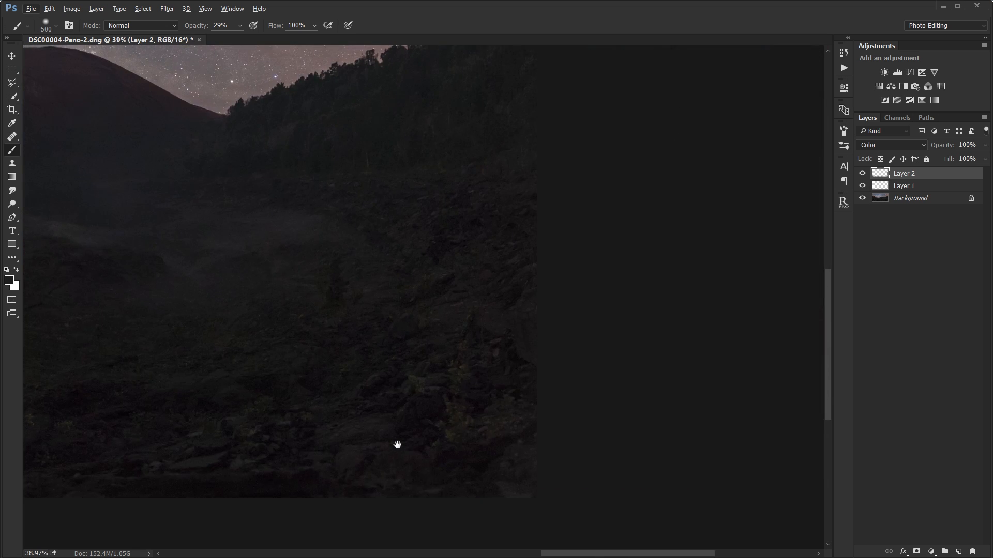
click(862, 175)
click(863, 174)
click(863, 176)
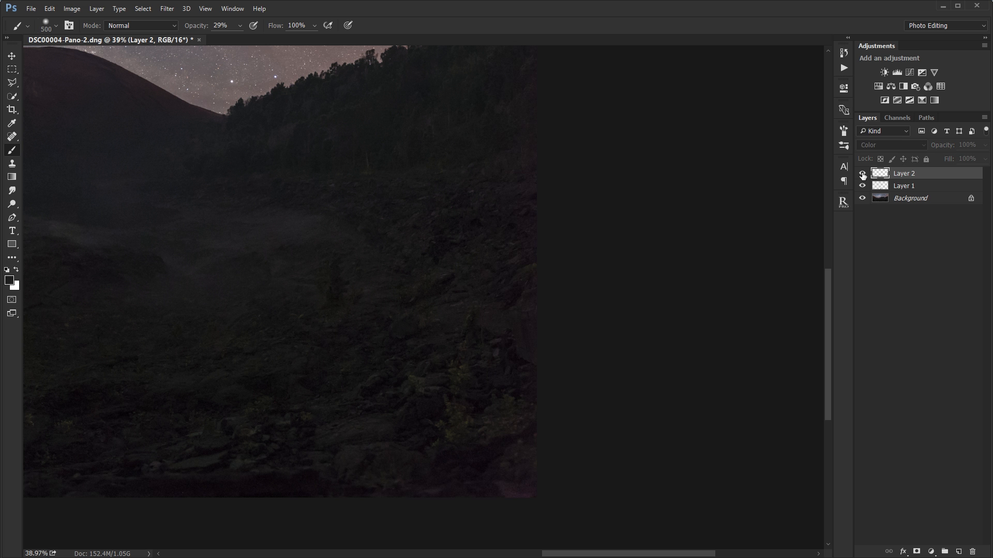
click(863, 175)
drag(479, 307, 490, 312)
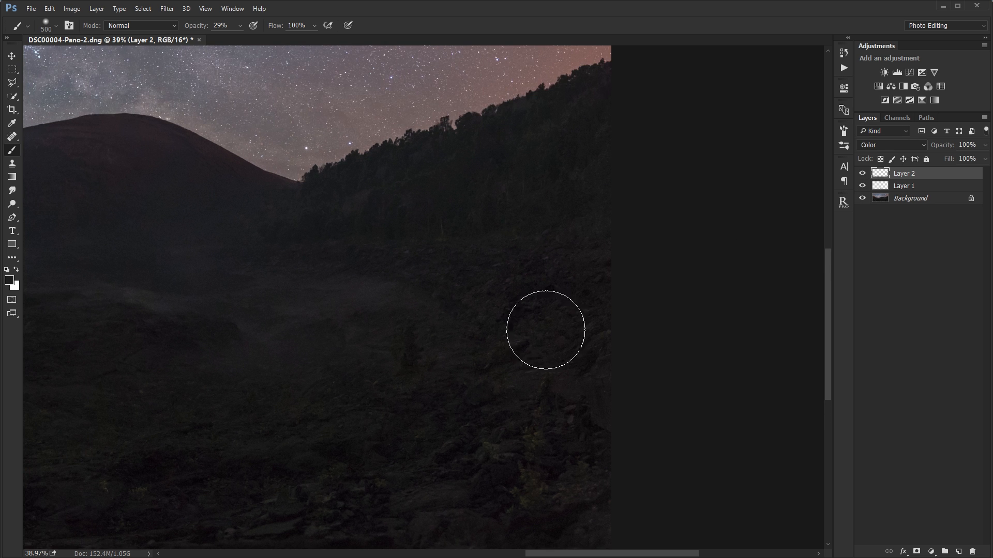
key(ctrl+0)
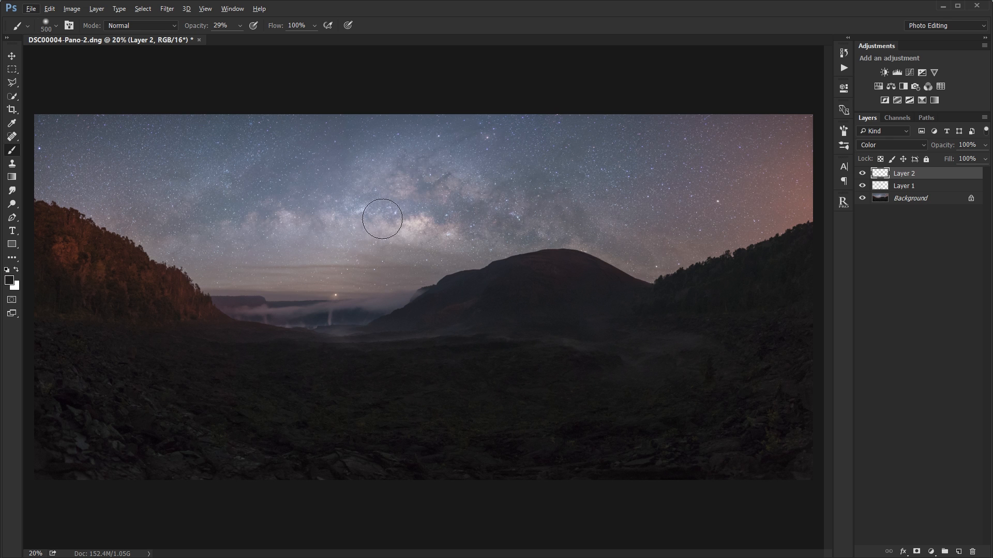
- Add a Curves adjustment layer and increase the sky's contrast by brightening the Milky Way core and darkening its dark areas
scroll(398, 195, up, 4)
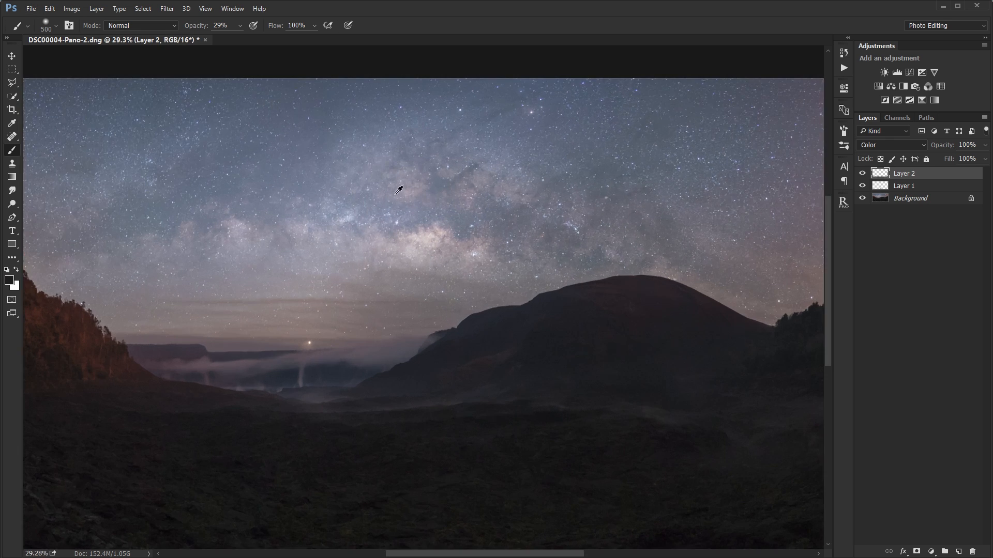
drag(473, 208, 486, 252)
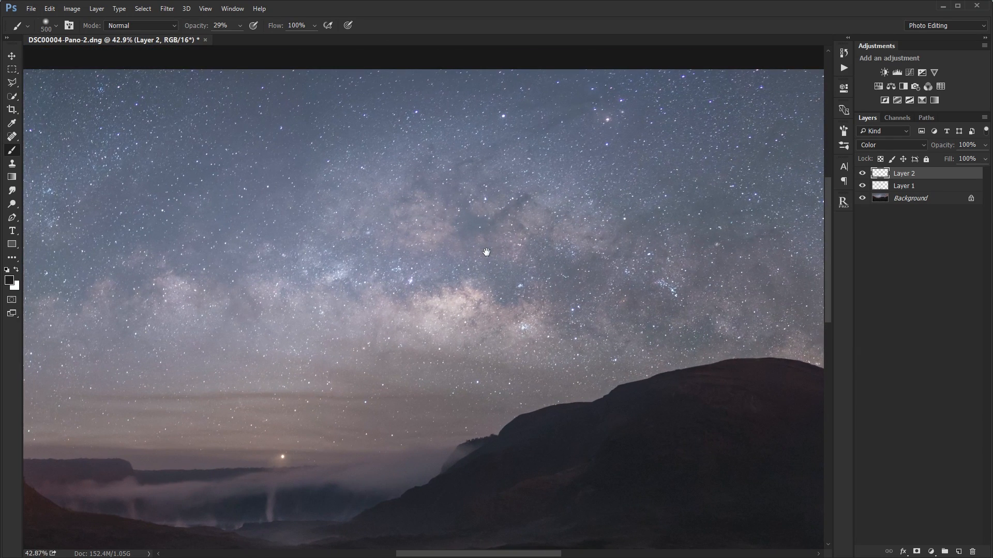
click(910, 72)
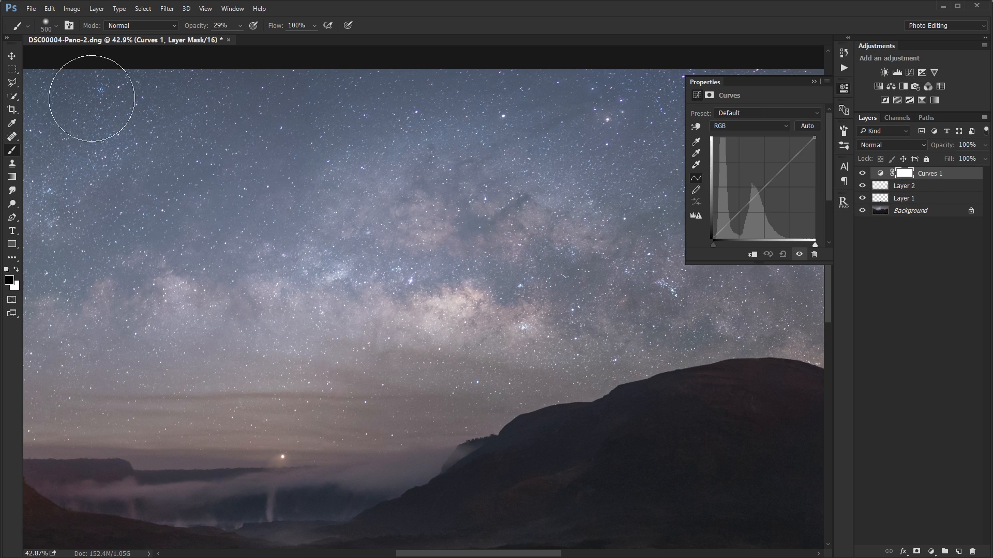
click(696, 126)
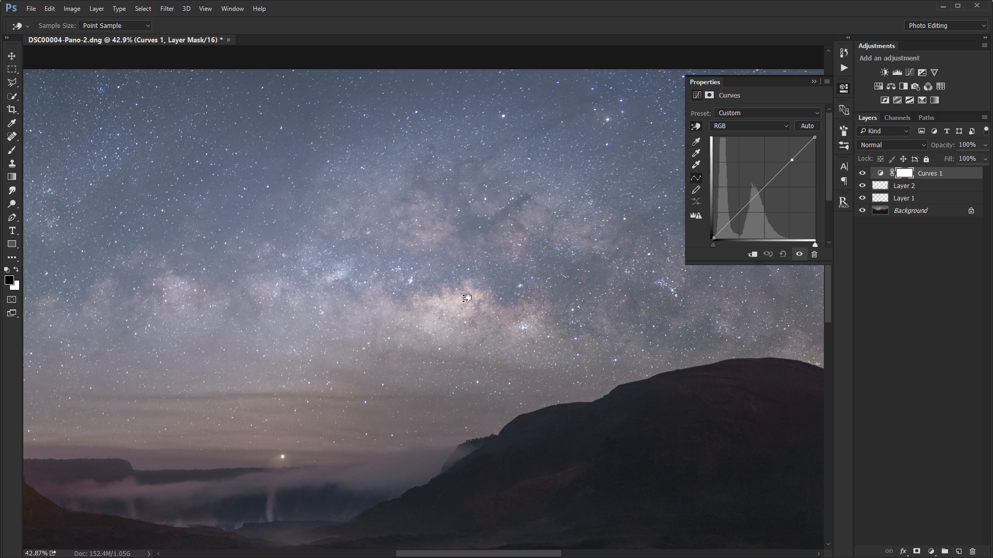
drag(466, 298, 469, 294)
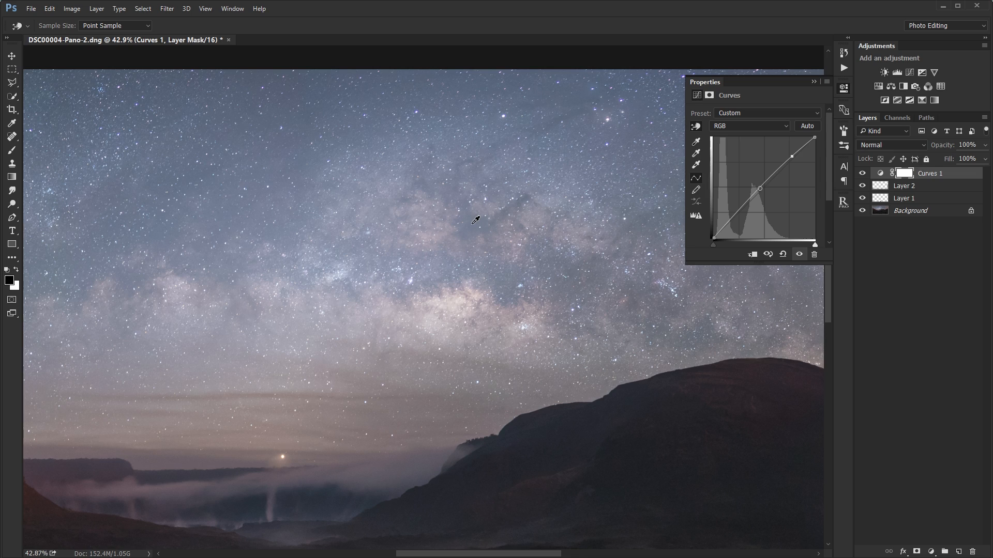
drag(475, 223, 470, 236)
scroll(504, 286, down, 10)
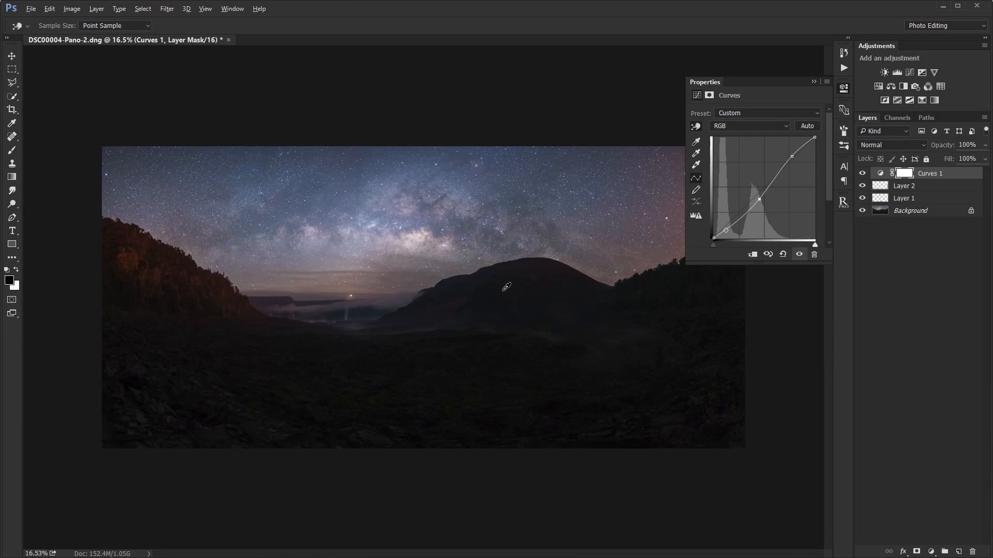
scroll(434, 217, up, 2)
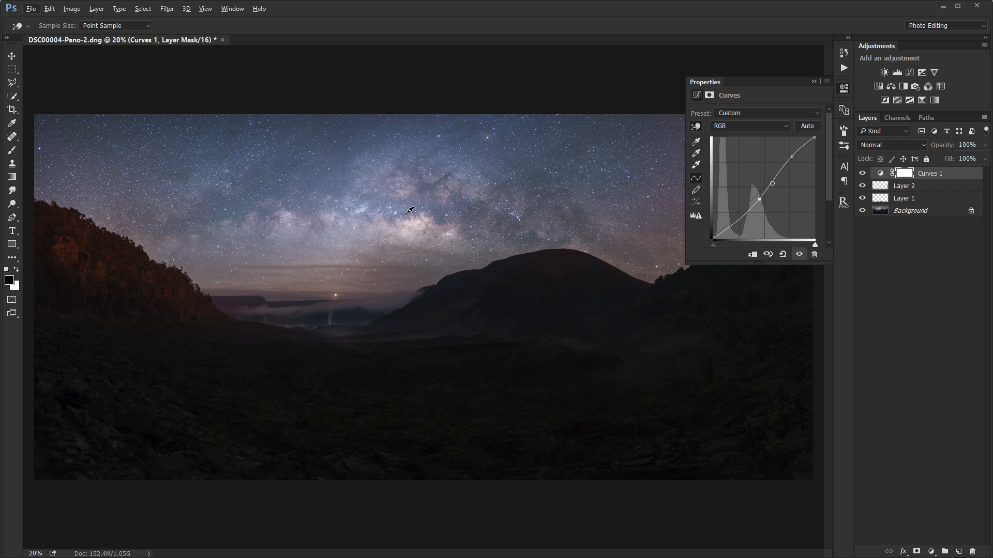
click(815, 82)
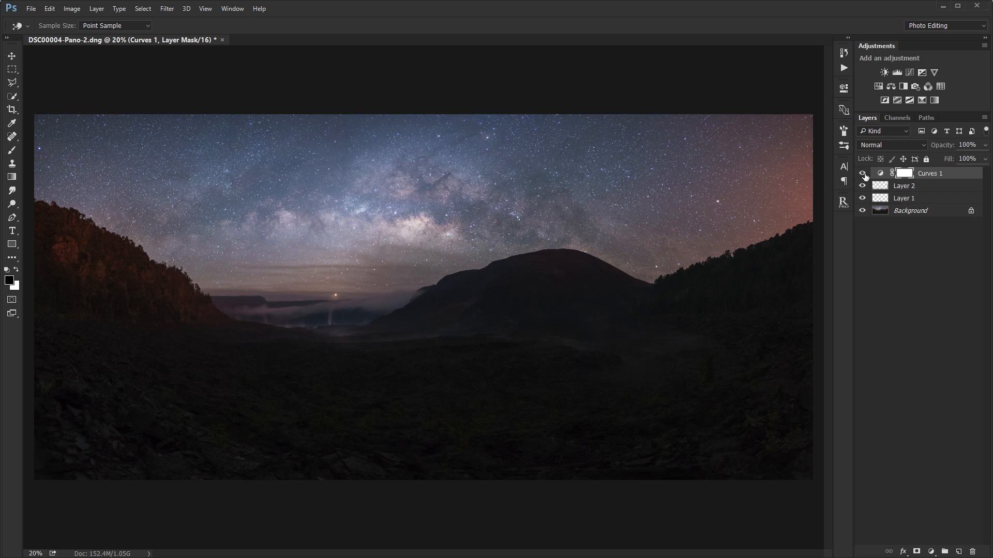
- Compare the panorama with and without the Curves 1 adjustment, leaving the adjustment hidden
click(863, 174)
click(863, 174)
click(862, 174)
click(862, 174)
click(863, 174)
click(863, 174)
click(862, 174)
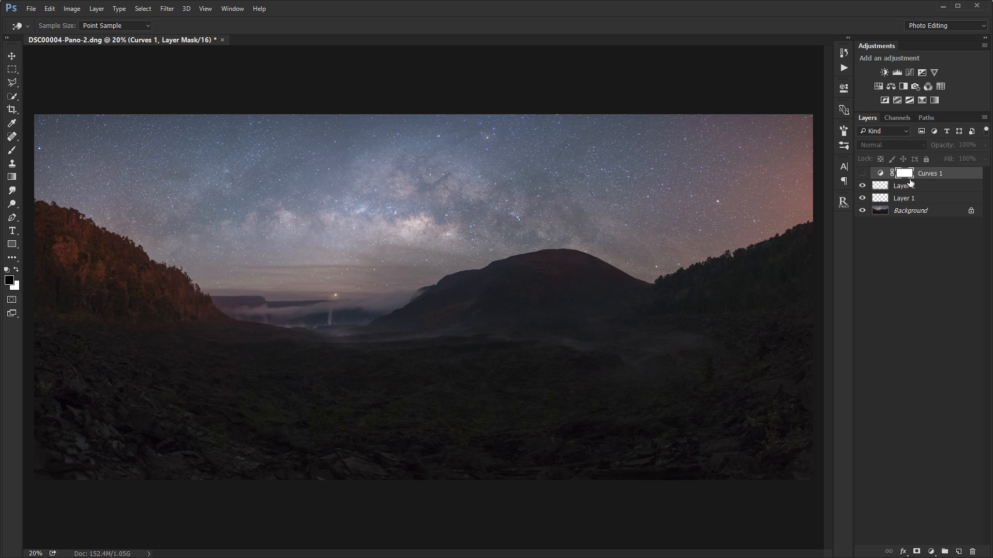
- Compare the Darks 1, Darks 3 and Darks 4 luminosity masks and load Darks 4 as a selection
click(904, 118)
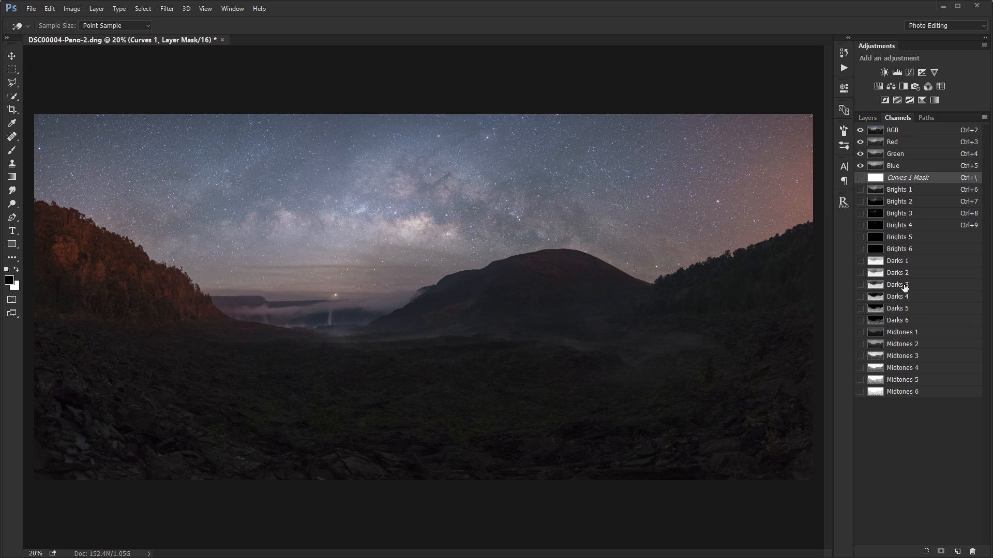
click(899, 262)
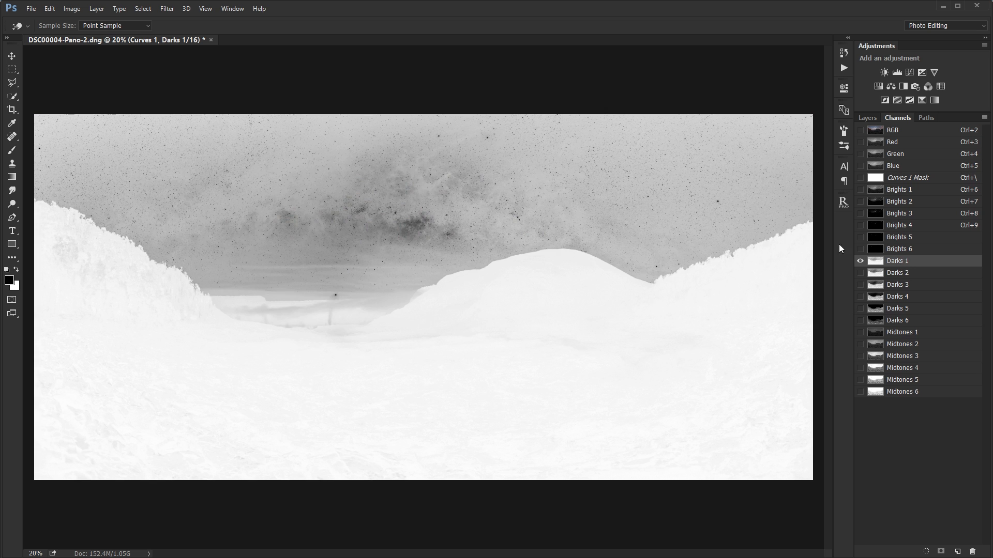
click(904, 288)
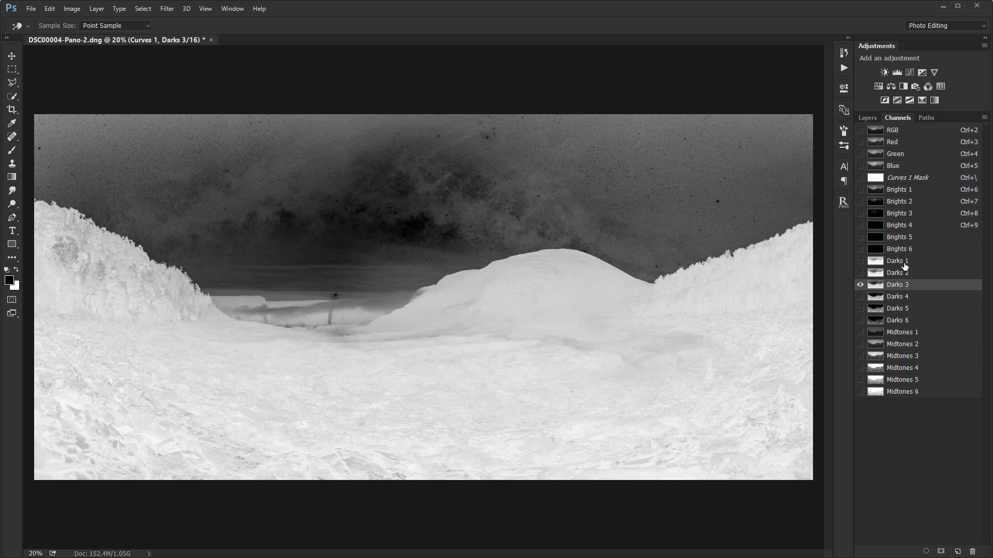
click(900, 300)
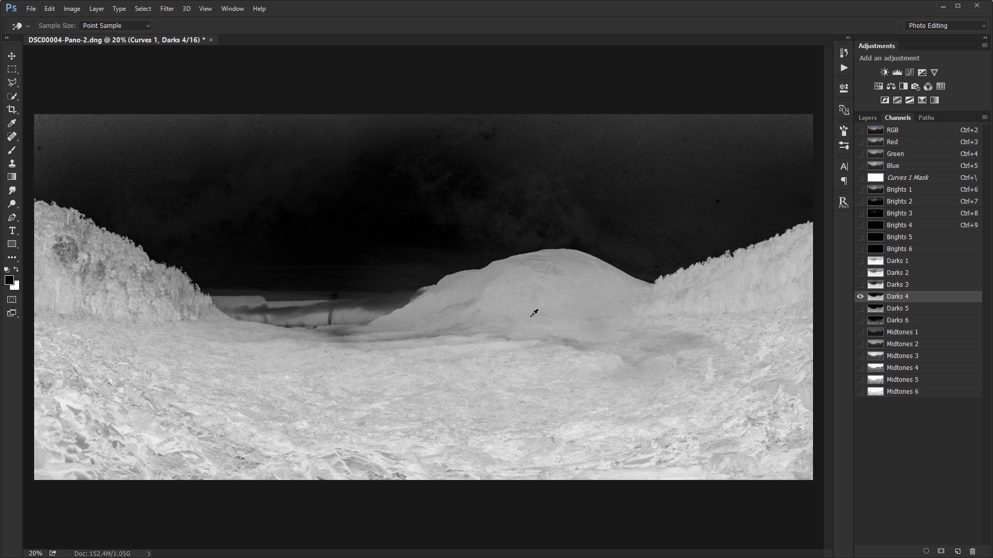
ctrl+click(873, 298)
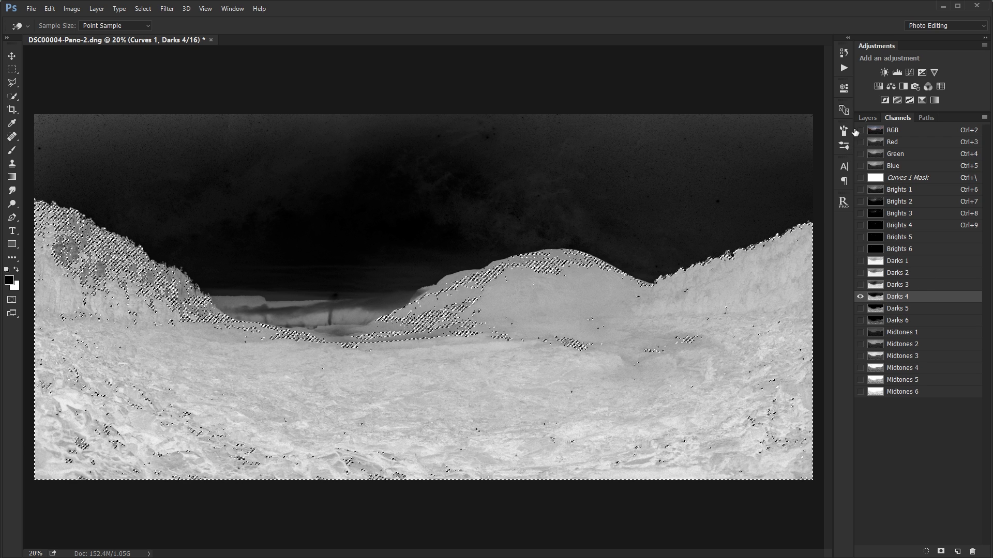
- Target the Curves 1 mask, hide the selection outline, and set up a black brush at 100% opacity
click(870, 119)
click(904, 174)
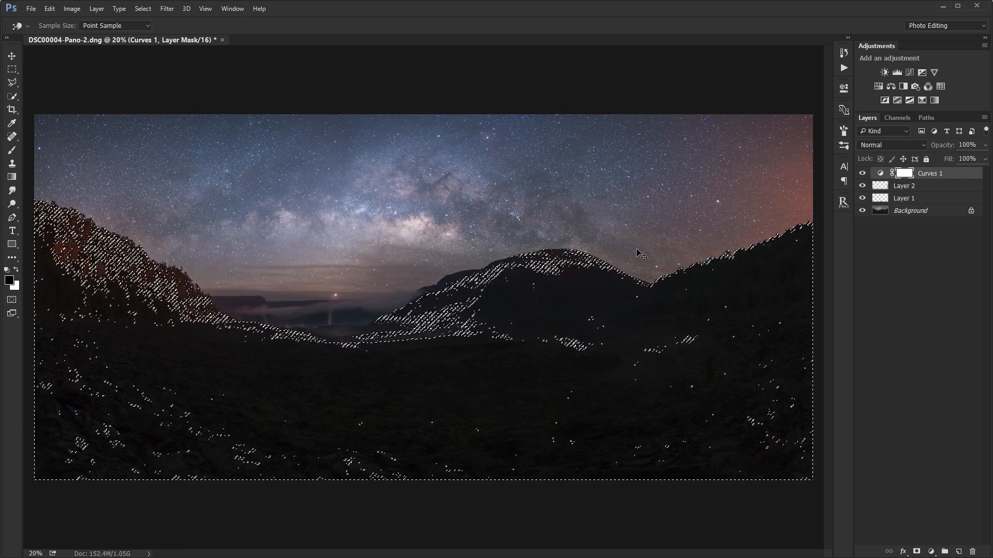
key(ctrl+d)
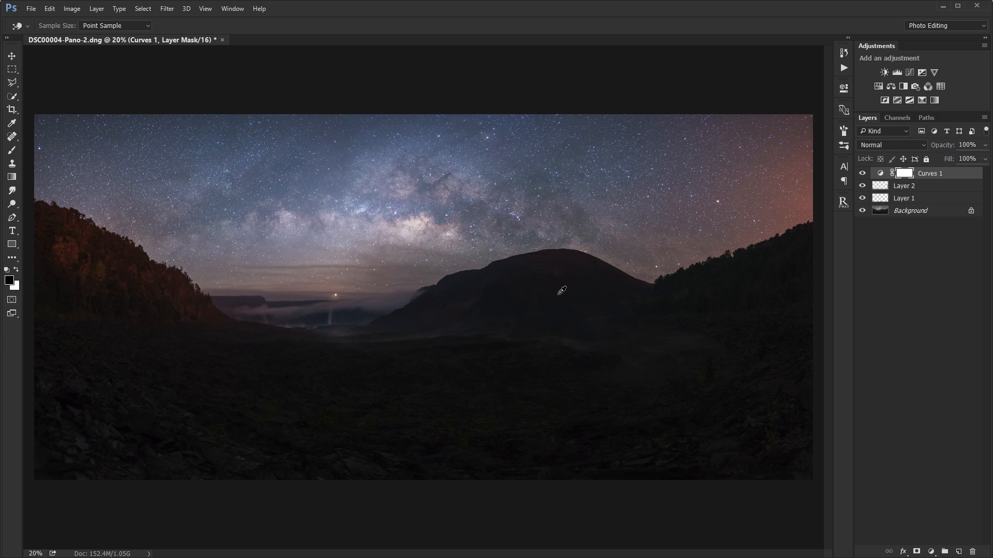
key(b)
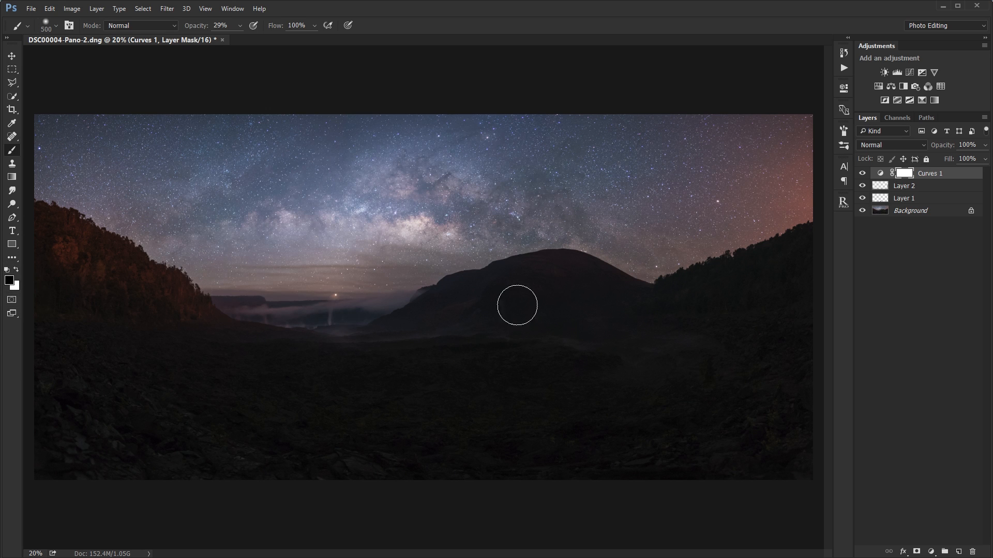
scroll(581, 307, up, 1)
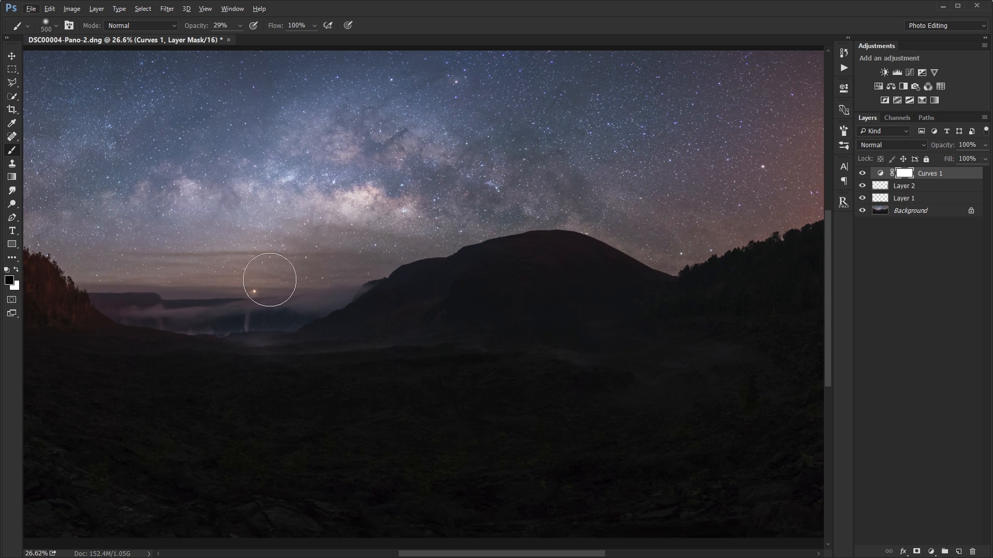
drag(197, 27, 363, 12)
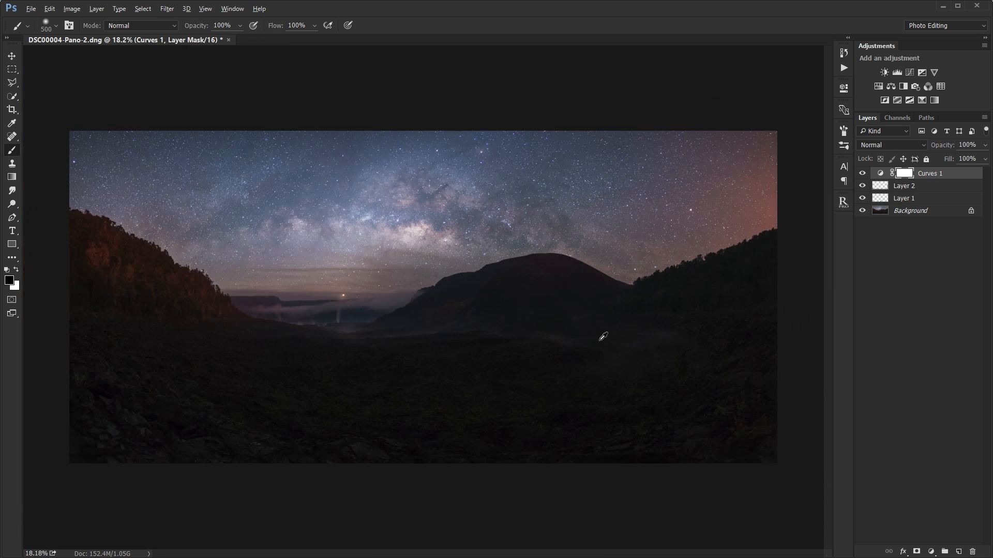
- Enlarge the brush to 1700 px and paint the whole foreground black on the Curves 1 mask through the Darks 4 selection
scroll(592, 341, down, 1)
key(bracketright)
key(bracketright)
key(bracketright)
key(bracketright)
key(bracketright)
key(bracketright)
key(bracketright)
key(bracketright)
key(bracketright)
key(bracketright)
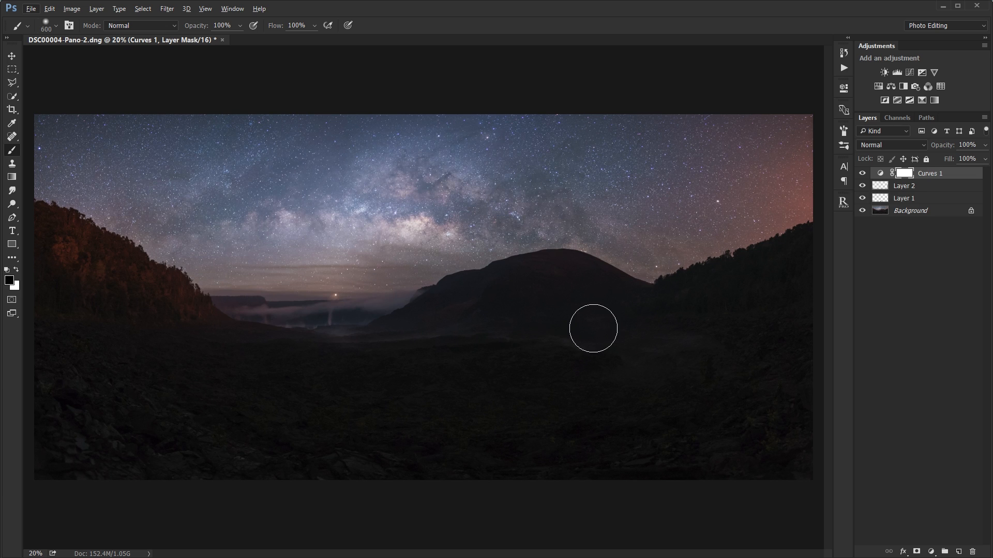
key(bracketright)
key(bracketright)
alt+click(910, 176)
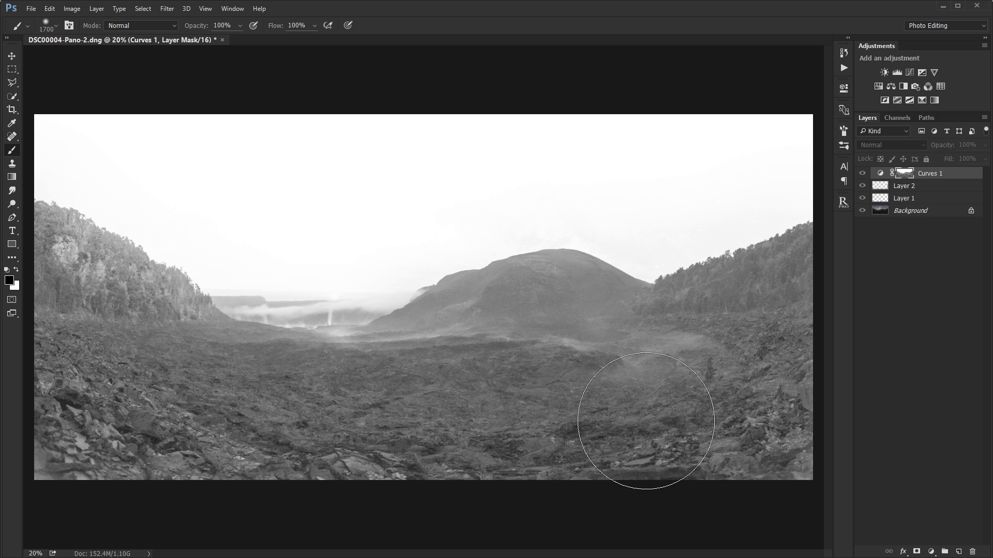
mouse_move(459, 454)
mouse_down()
mouse_move(611, 418)
mouse_move(284, 449)
mouse_move(678, 398)
mouse_move(626, 429)
mouse_move(692, 474)
mouse_move(809, 342)
mouse_move(742, 359)
mouse_move(766, 315)
mouse_move(814, 290)
mouse_move(751, 494)
mouse_move(818, 439)
mouse_move(763, 367)
mouse_move(437, 402)
mouse_move(753, 329)
mouse_move(538, 349)
mouse_move(572, 309)
mouse_move(498, 355)
mouse_move(582, 334)
mouse_move(498, 354)
mouse_move(579, 319)
mouse_move(501, 370)
mouse_move(565, 373)
mouse_move(595, 305)
mouse_move(514, 330)
mouse_move(527, 298)
mouse_move(566, 278)
mouse_move(535, 322)
mouse_move(405, 385)
mouse_move(523, 314)
mouse_move(659, 369)
mouse_move(669, 351)
mouse_move(493, 347)
mouse_move(571, 318)
mouse_move(367, 386)
mouse_move(562, 274)
mouse_move(499, 294)
mouse_move(446, 353)
mouse_move(224, 365)
mouse_move(459, 371)
mouse_move(309, 370)
mouse_move(554, 310)
mouse_move(422, 288)
mouse_move(379, 362)
mouse_move(136, 364)
mouse_move(27, 273)
mouse_move(209, 397)
mouse_move(238, 440)
mouse_move(552, 465)
mouse_move(111, 258)
mouse_move(276, 351)
mouse_move(758, 291)
mouse_move(527, 423)
mouse_move(217, 432)
mouse_move(170, 420)
mouse_up()
scroll(243, 386, down, 1)
key(alt)
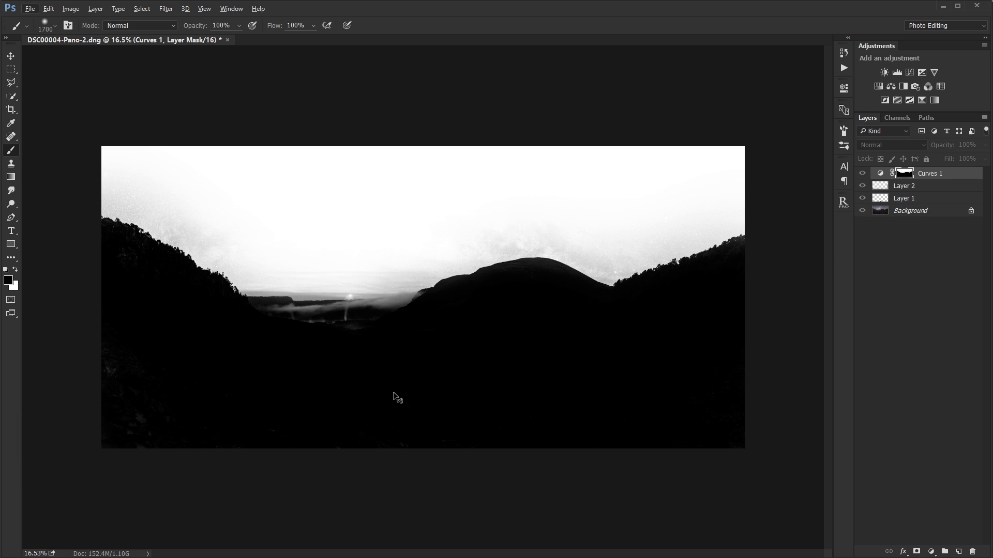
key(alt)
mouse_move(109, 381)
mouse_down()
mouse_move(149, 453)
mouse_move(334, 460)
mouse_move(653, 377)
mouse_move(725, 388)
mouse_move(762, 326)
mouse_up()
alt+click(905, 176)
- Compare the scene with and without the masked Curves 1 adjustment, leaving it shown
scroll(329, 308, up, 6)
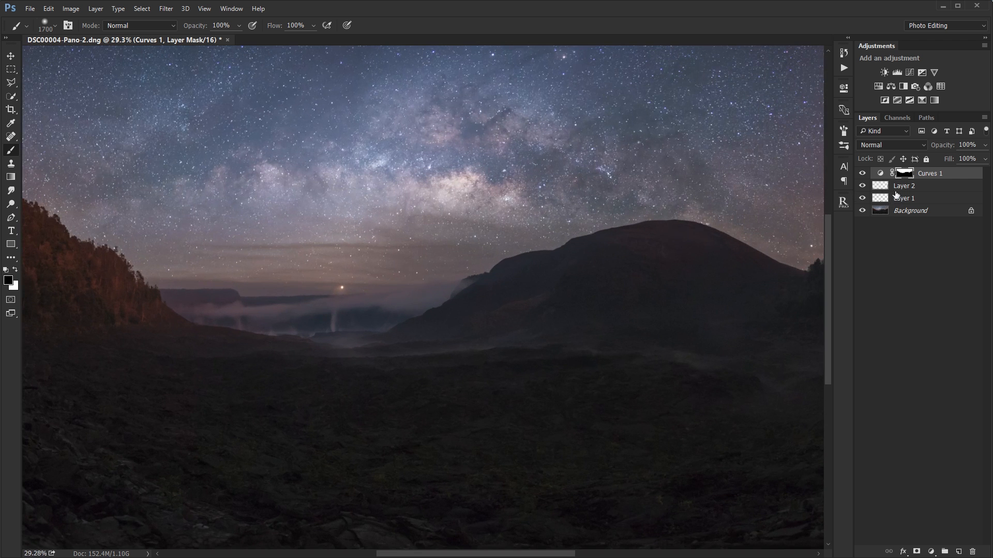
click(862, 176)
click(863, 175)
click(862, 176)
click(862, 175)
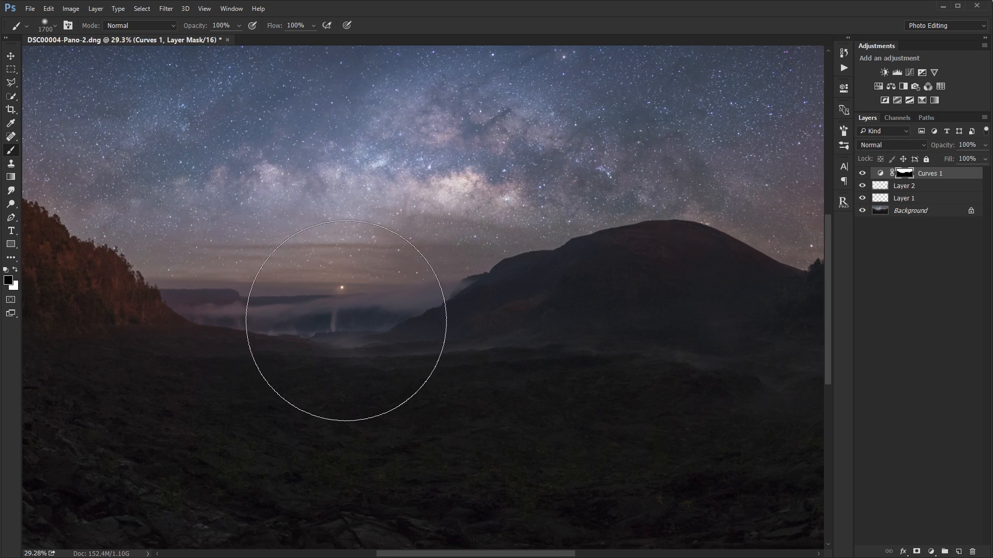
- Darken the mist and valley below the horizon on the Curves 1 mask using a 400 px black brush at 36% opacity
scroll(346, 313, up, 4)
mouse_move(341, 338)
mouse_down()
mouse_move(430, 315)
mouse_move(493, 315)
mouse_up()
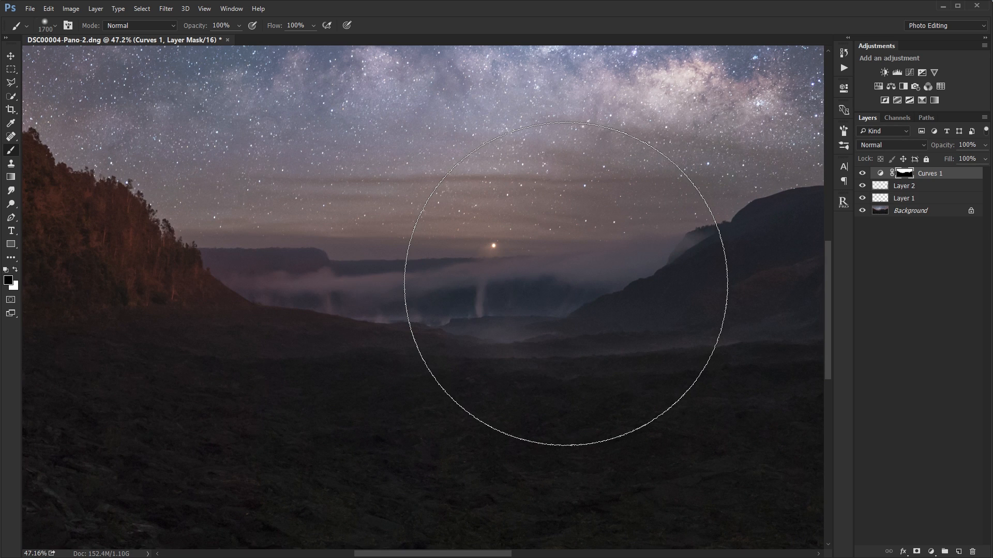
key(bracketleft)
key(bracketleft)
key(bracketleft)
key(bracketleft)
key(bracketleft)
key(bracketleft)
key(bracketleft)
key(bracketleft)
key(bracketleft)
key(bracketleft)
key(bracketleft)
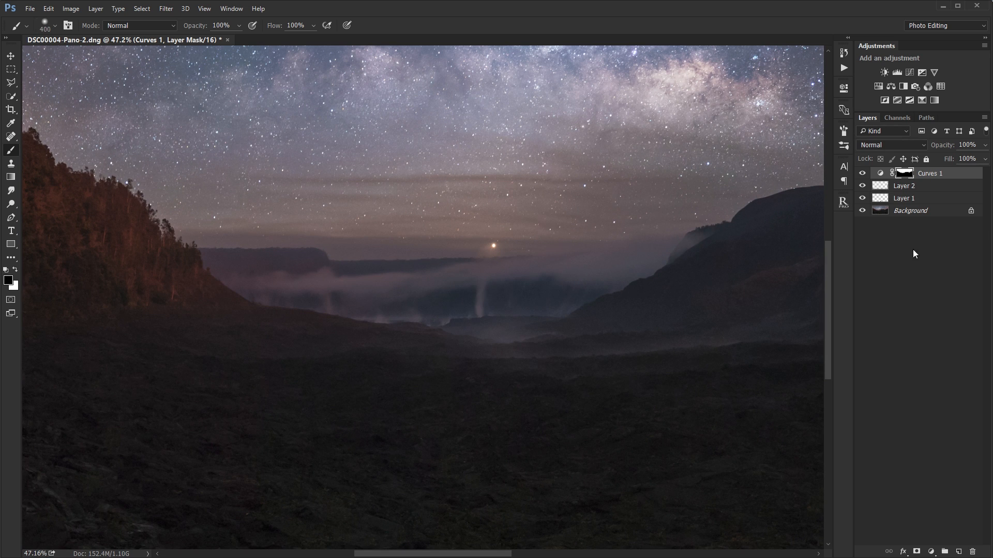
alt+click(911, 176)
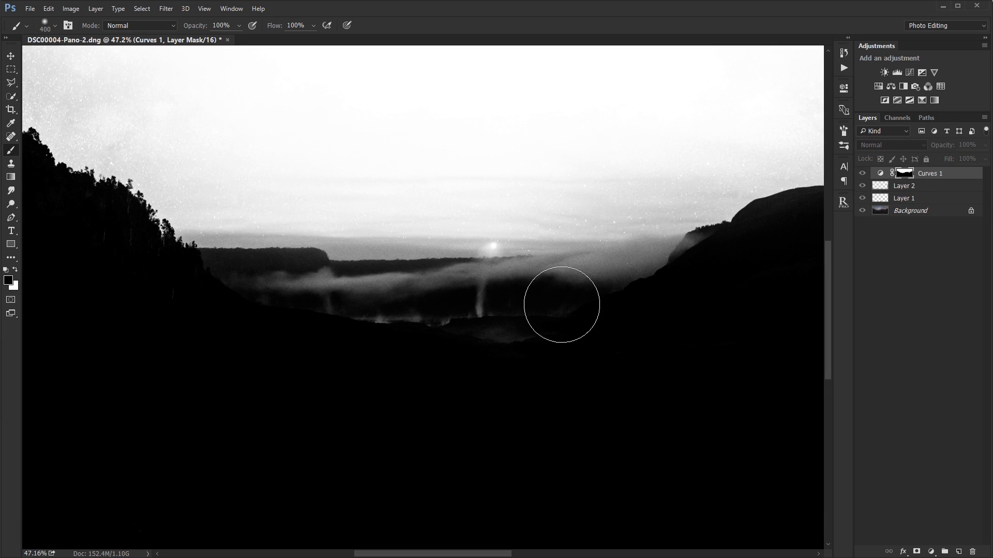
key(4)
key(5)
mouse_move(583, 310)
mouse_down()
mouse_move(415, 306)
mouse_move(622, 293)
mouse_move(512, 303)
mouse_move(704, 275)
mouse_move(474, 302)
mouse_move(702, 280)
mouse_move(237, 314)
mouse_move(562, 291)
mouse_move(216, 304)
mouse_move(495, 304)
mouse_move(288, 303)
mouse_up()
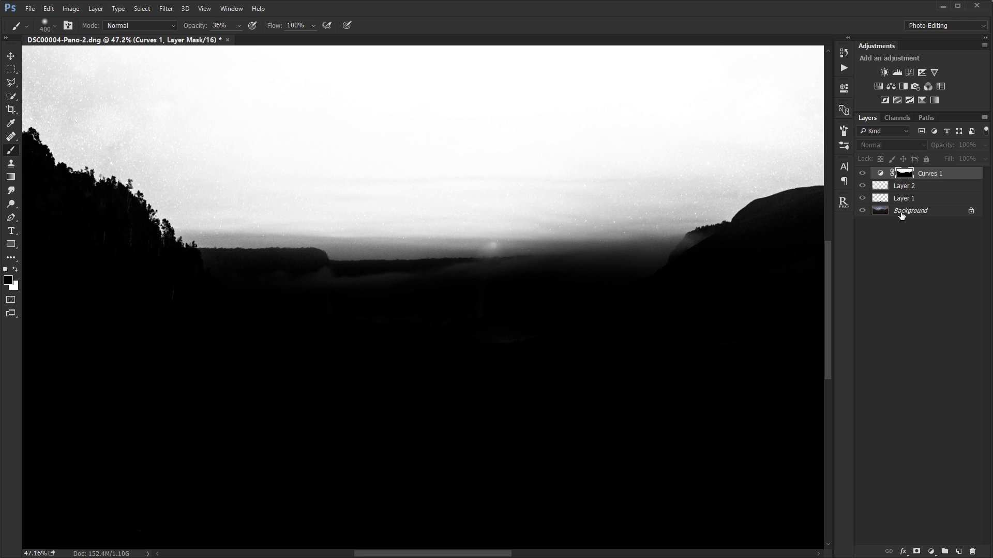
alt+click(906, 176)
- Toggle Curves 1 to check the refined mask, close up at the horizon and across the whole panorama
click(861, 173)
click(861, 173)
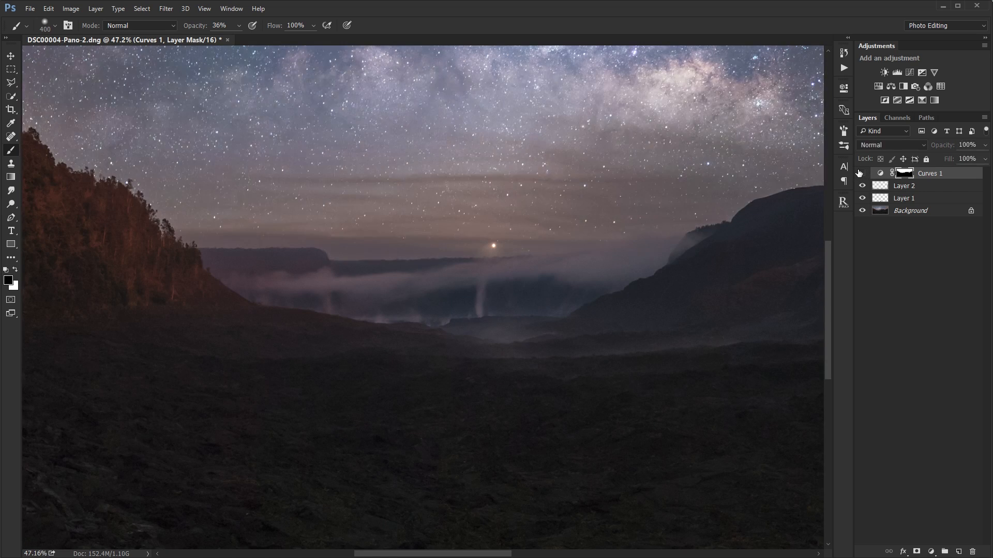
click(861, 173)
click(861, 173)
key(ctrl+0)
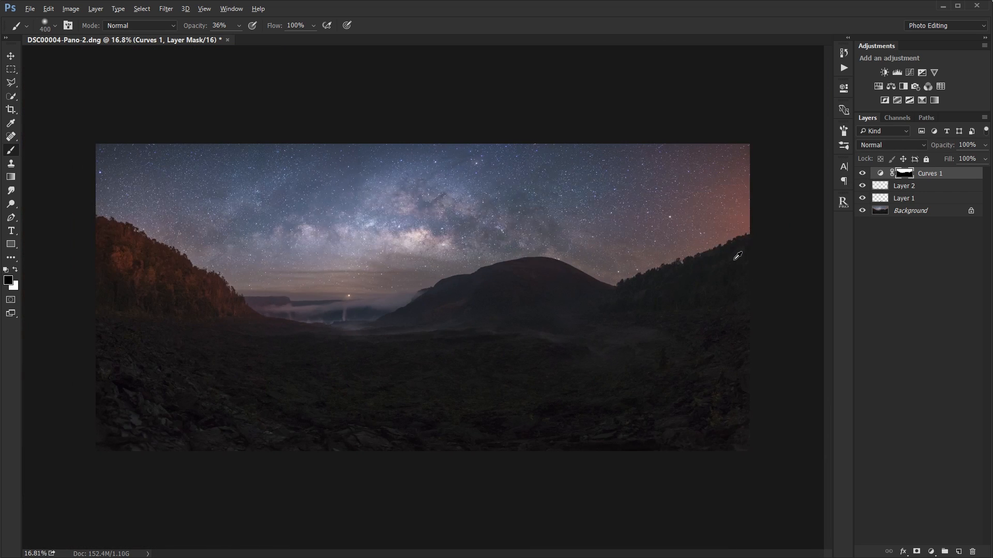
click(862, 173)
click(863, 174)
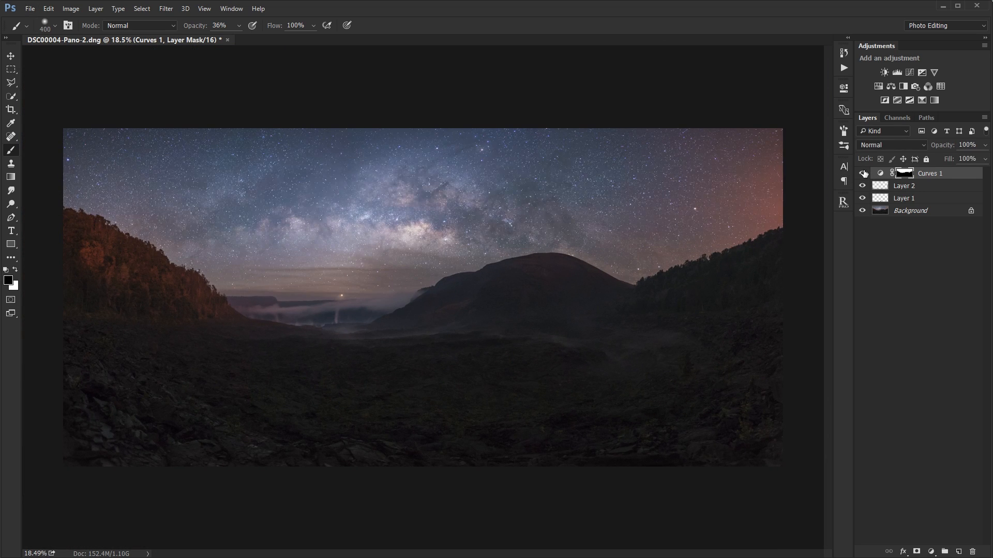
click(863, 173)
click(863, 173)
click(862, 173)
click(863, 174)
scroll(611, 269, up, 1)
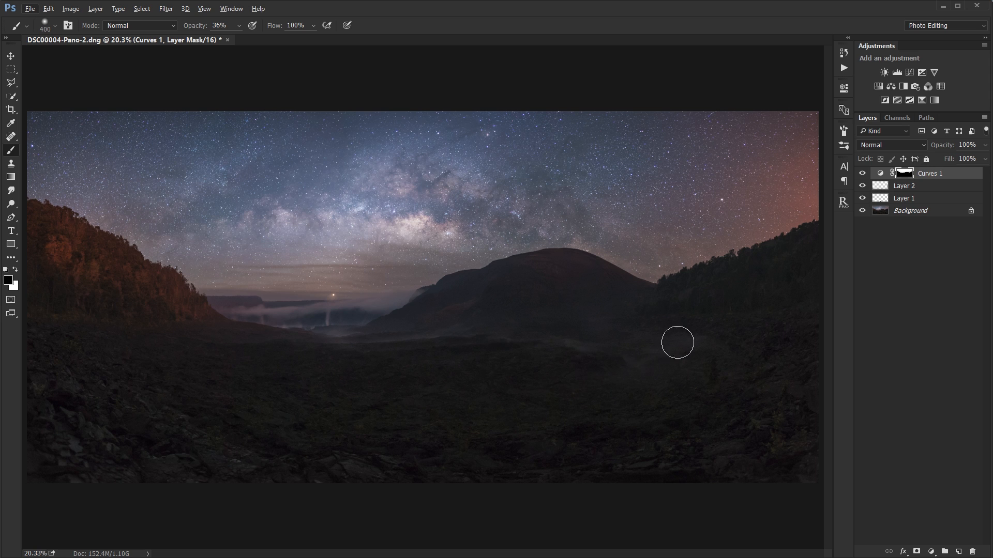
- Add a second Curves adjustment layer and anchor a curve point sampled from the dark foreground
click(910, 73)
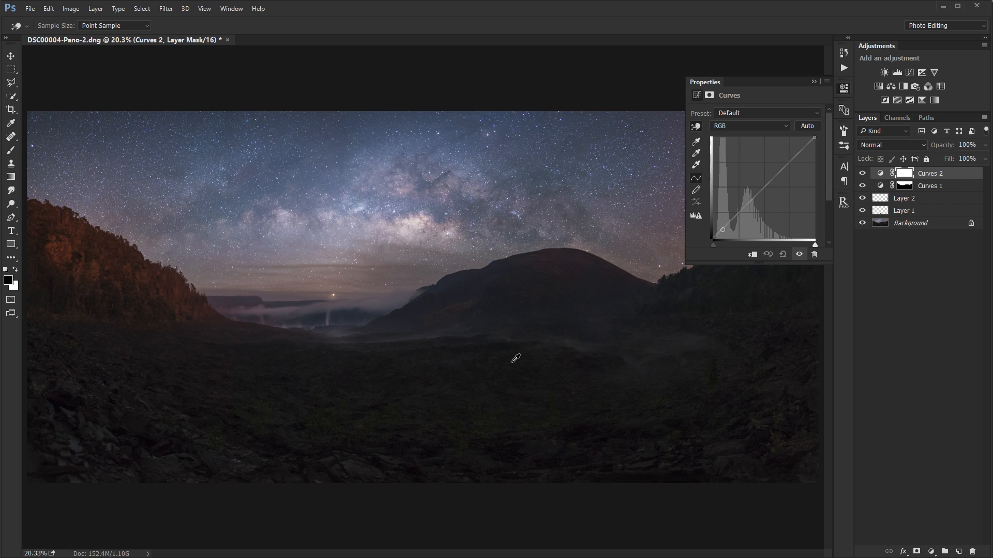
scroll(470, 424, up, 6)
drag(472, 425, 602, 379)
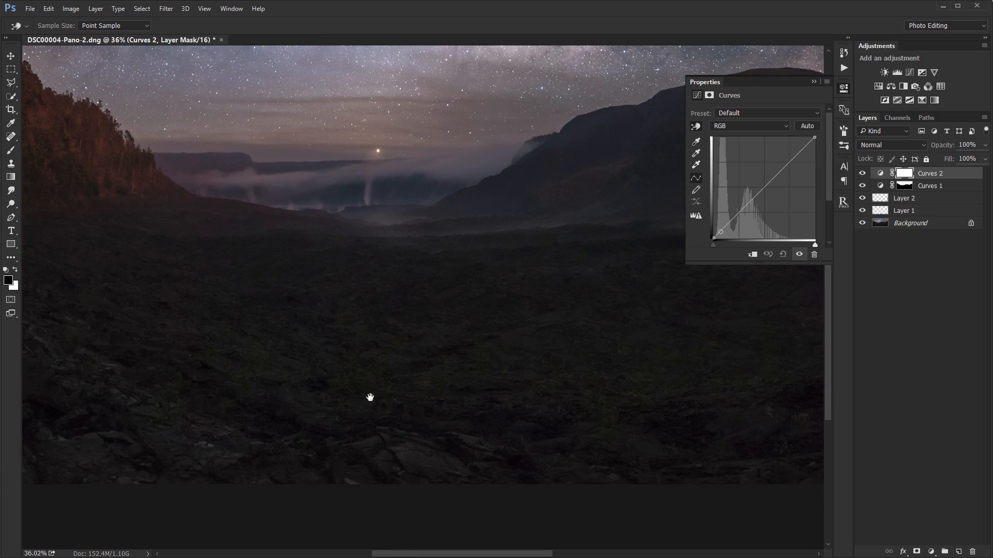
drag(236, 391, 440, 409)
drag(183, 415, 348, 394)
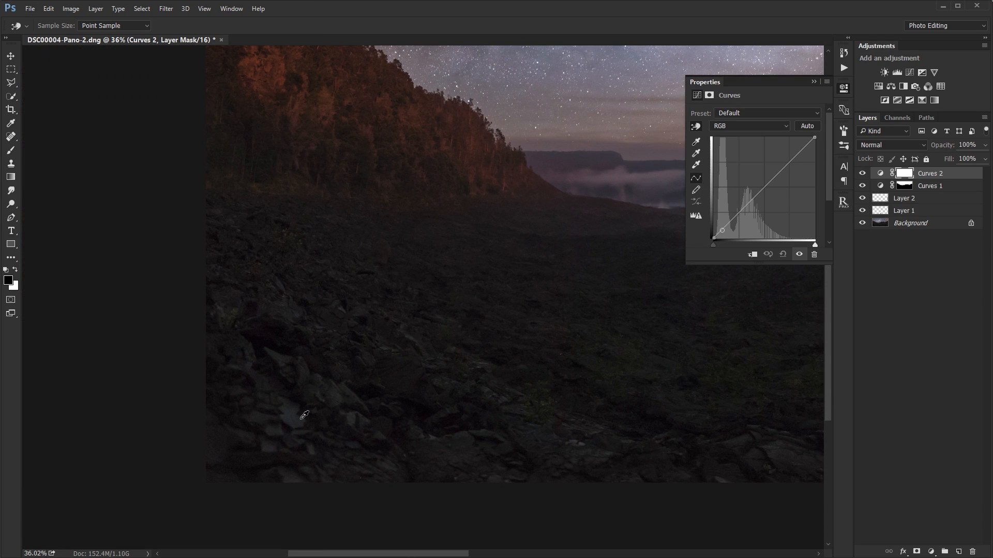
drag(386, 238, 229, 321)
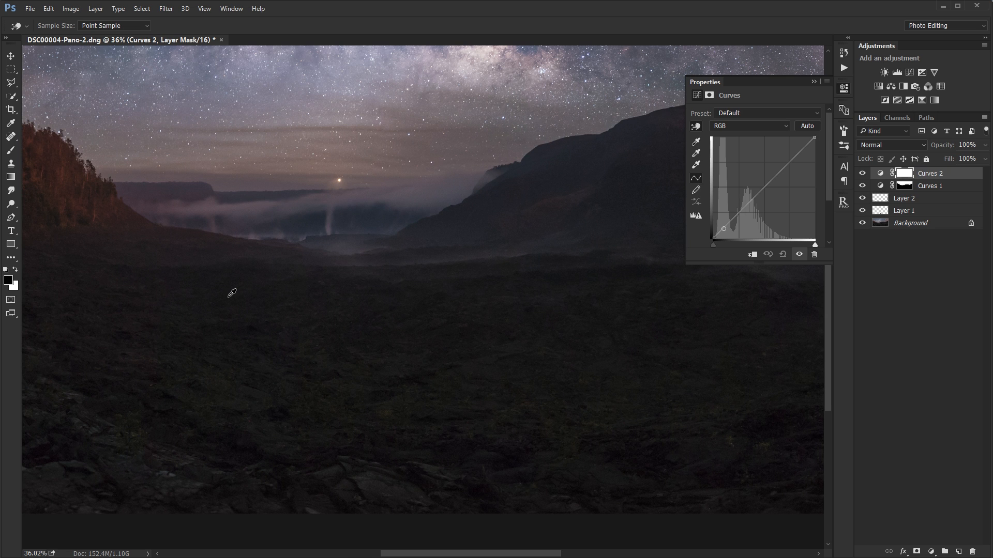
drag(232, 293, 231, 295)
- Brighten the orange-lit trees on the hillside by raising their sampled tone on the Curves 2 curve
drag(572, 348, 808, 388)
drag(228, 268, 357, 285)
click(224, 154)
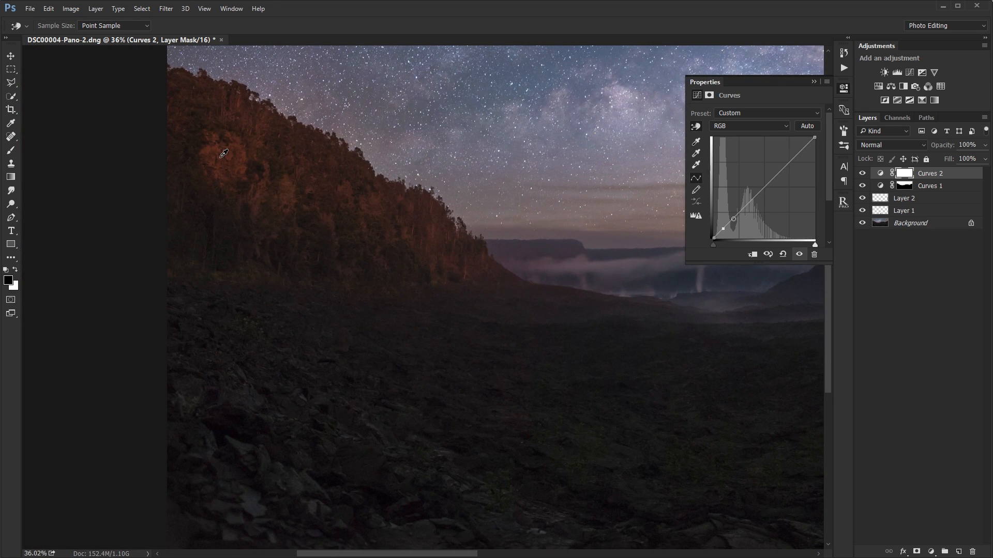
drag(222, 156, 221, 148)
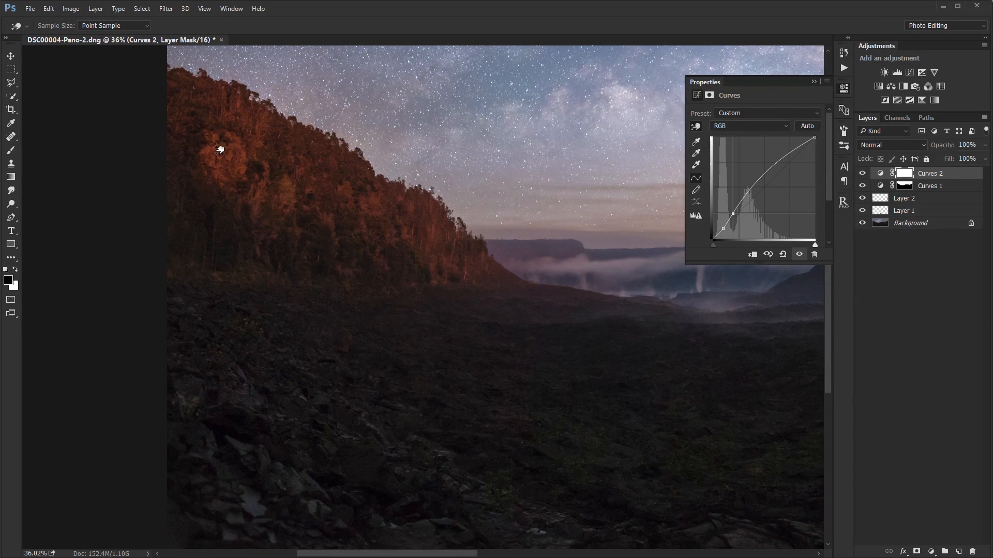
- Compare the whole panorama with and without the Curves 2 adjustment, leaving it shown
drag(474, 371, 356, 236)
scroll(403, 318, down, 3)
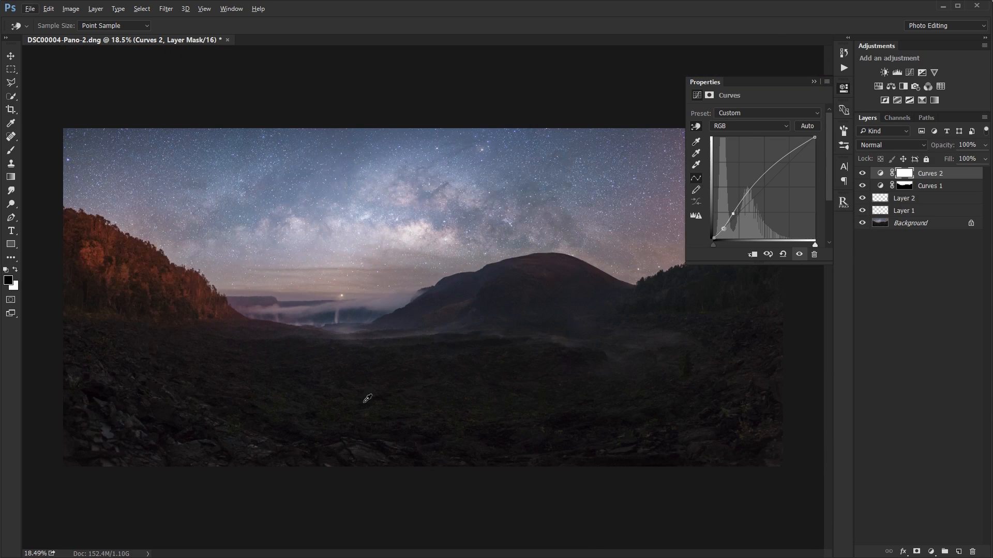
click(814, 82)
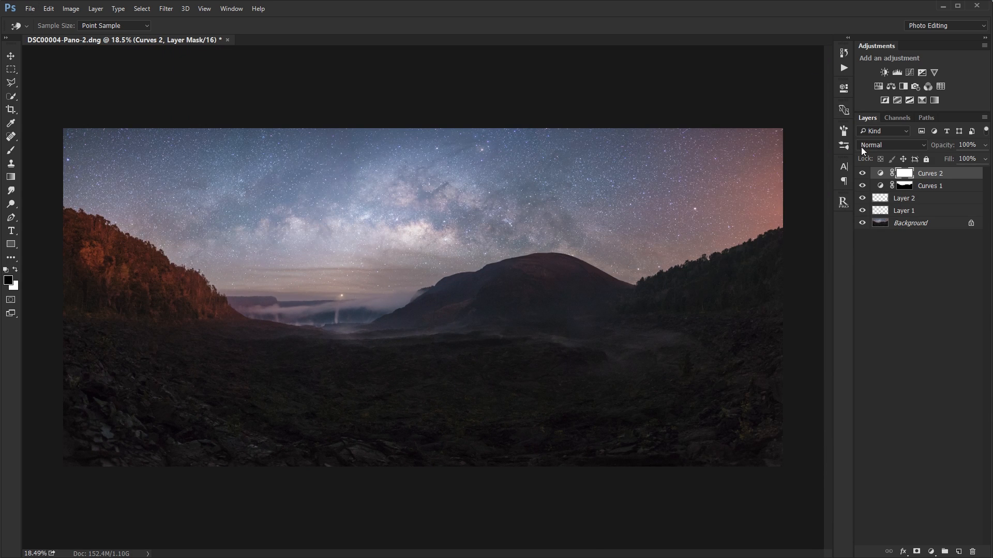
click(862, 174)
click(862, 174)
click(862, 174)
click(862, 175)
click(862, 173)
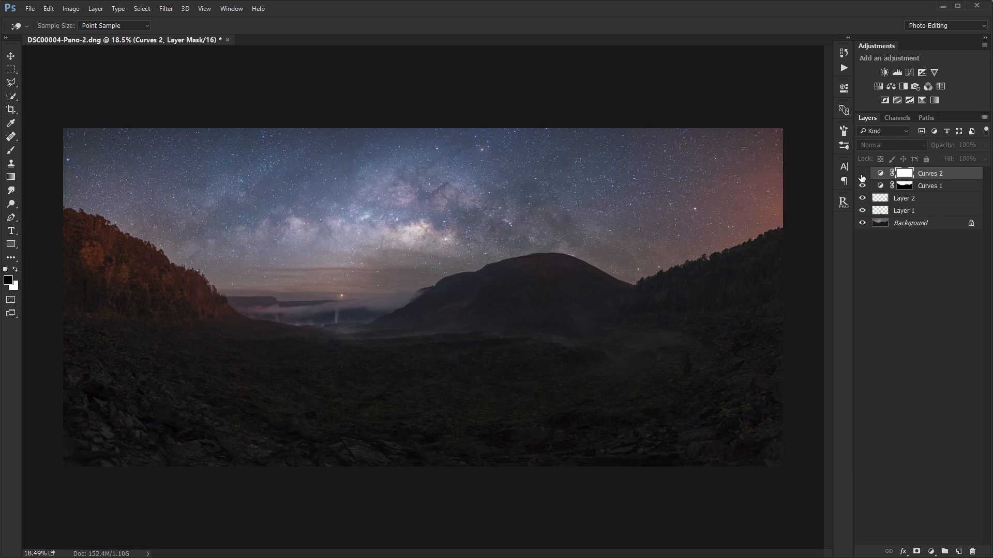
click(862, 174)
click(862, 174)
click(862, 175)
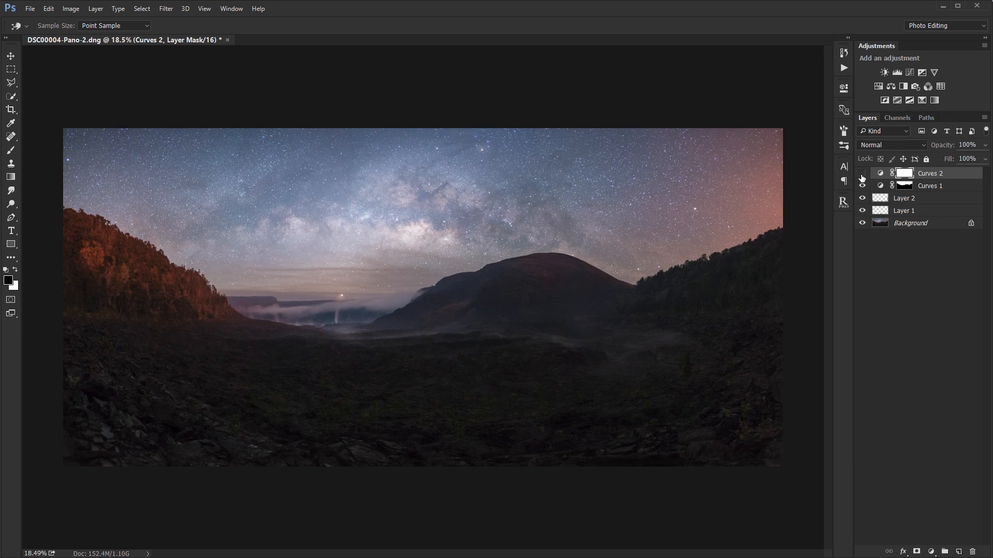
click(862, 174)
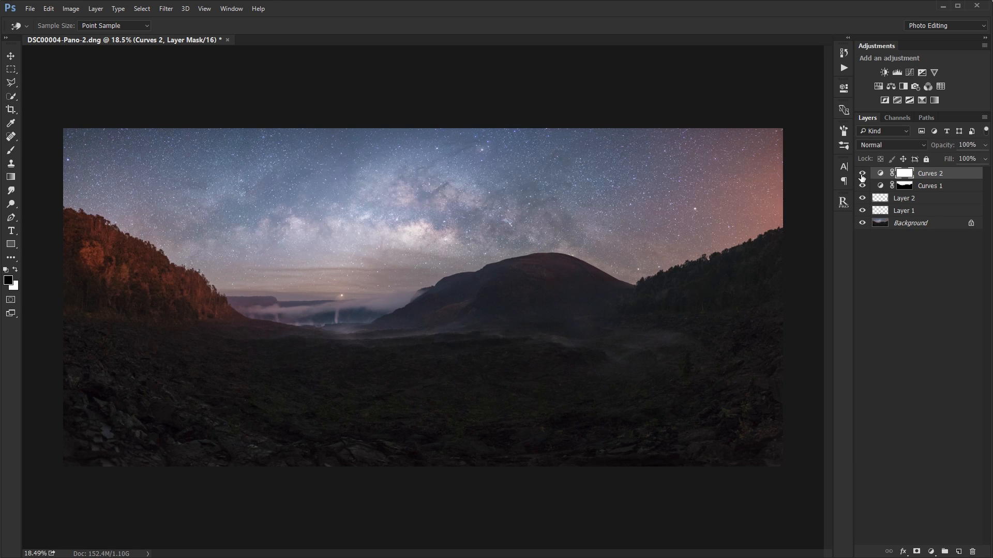
- Load the Curves 1 mask as a selection, fill it with black twice on the Curves 2 mask, and return to the image
alt+click(906, 188)
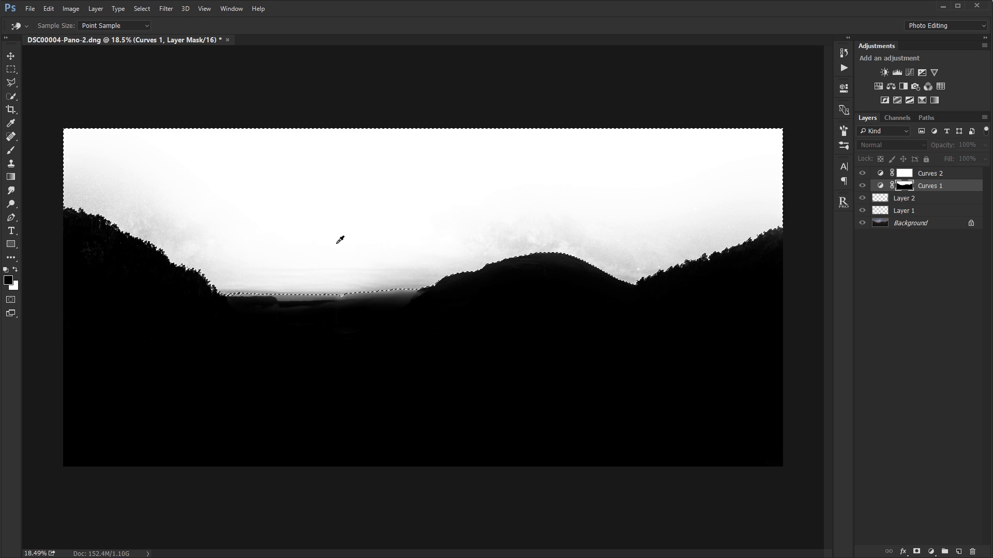
alt+click(905, 174)
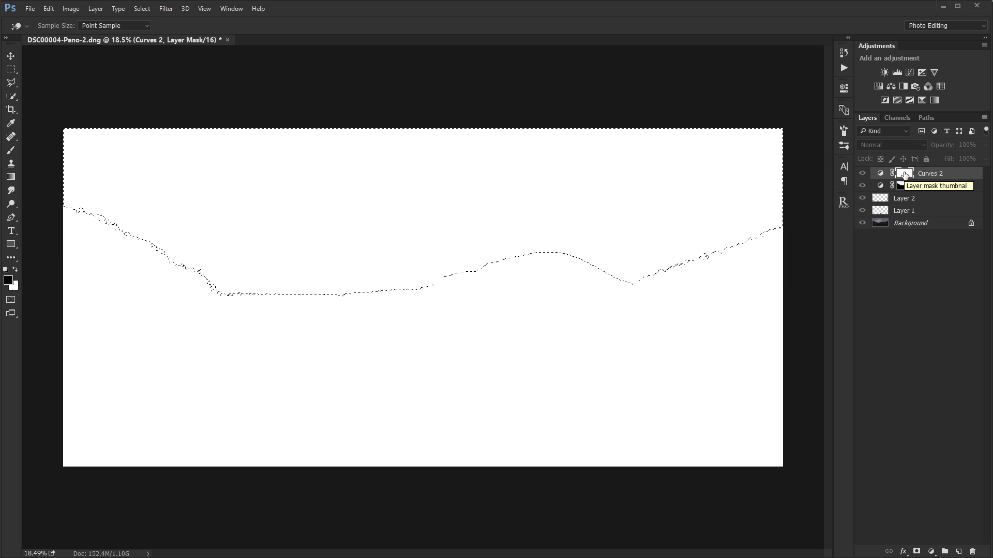
key(ctrl+i)
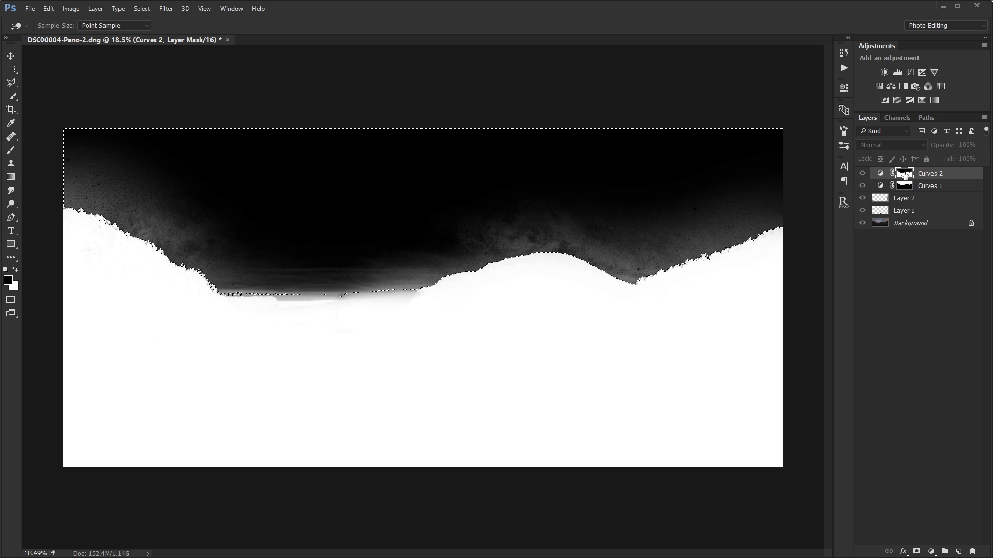
key(alt+BackSpace)
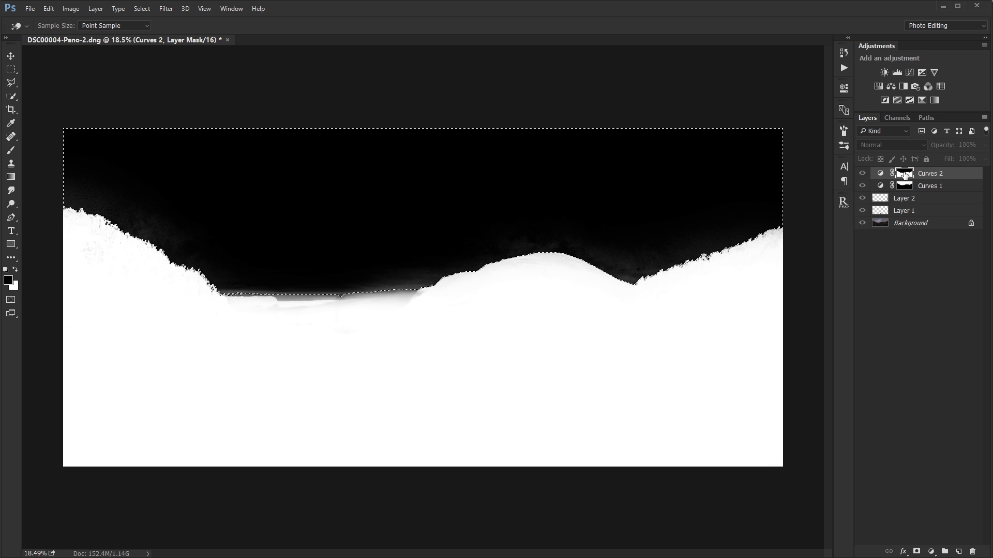
alt+click(904, 176)
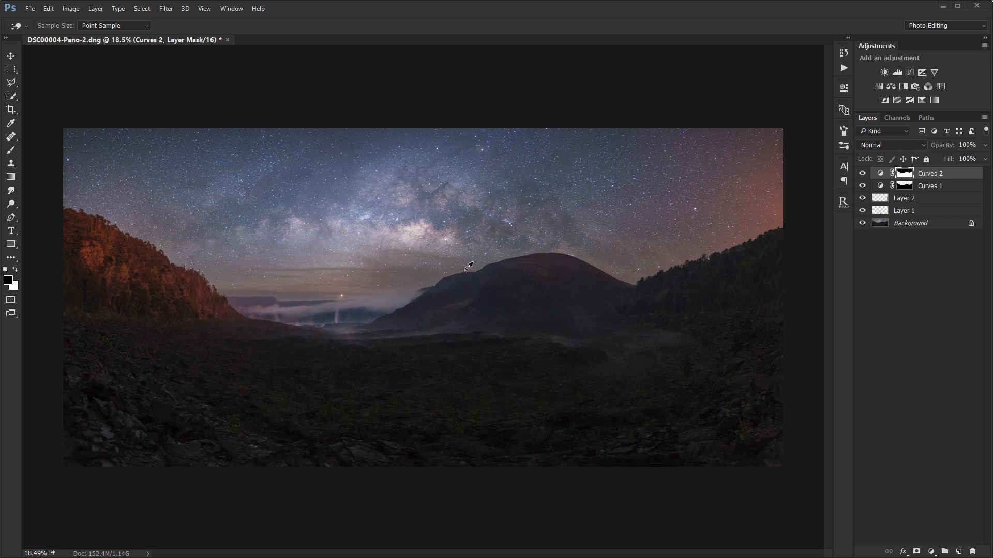
- Compare the panorama with and without the masked Curves 2 adjustment, leaving the layer visible
click(863, 174)
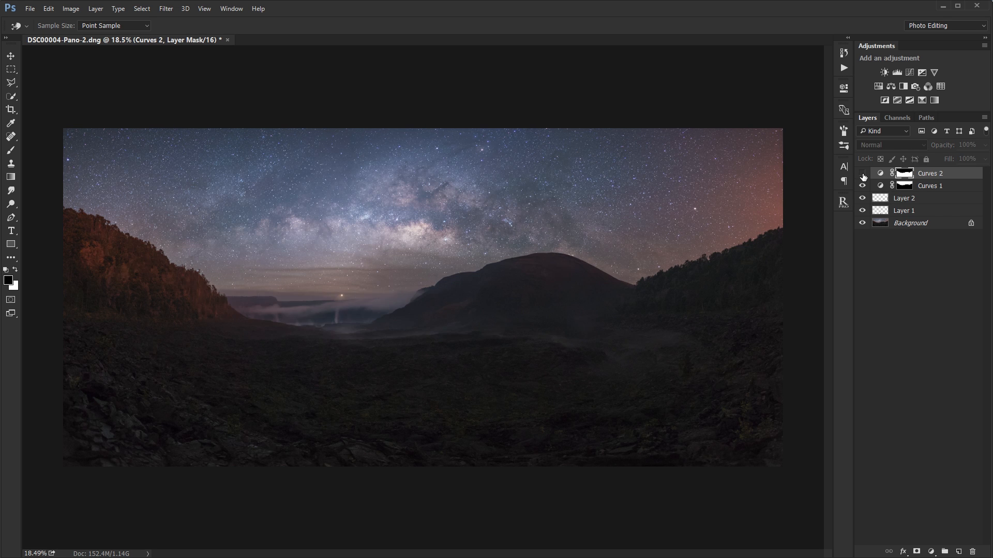
click(862, 174)
click(862, 174)
click(863, 175)
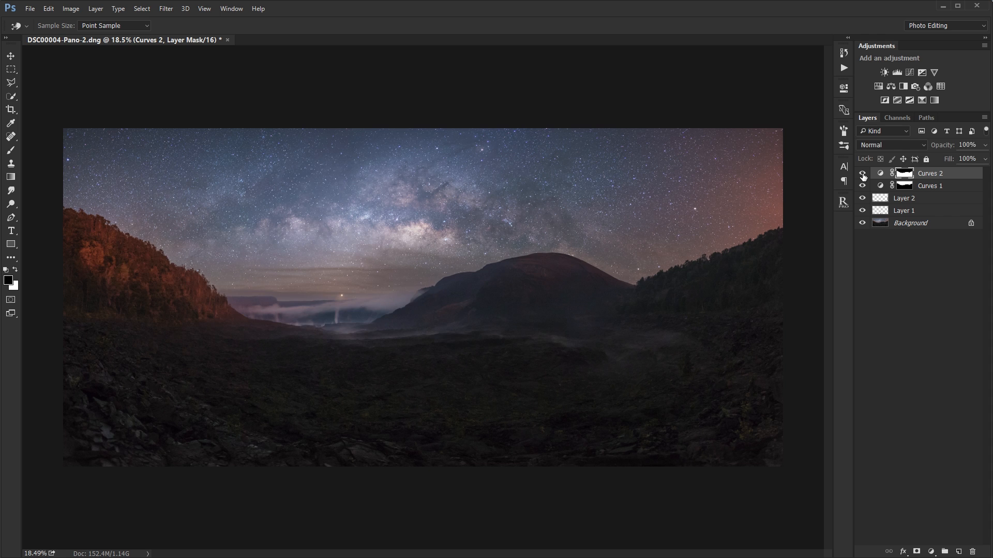
click(863, 174)
click(863, 175)
click(862, 174)
click(863, 174)
click(863, 175)
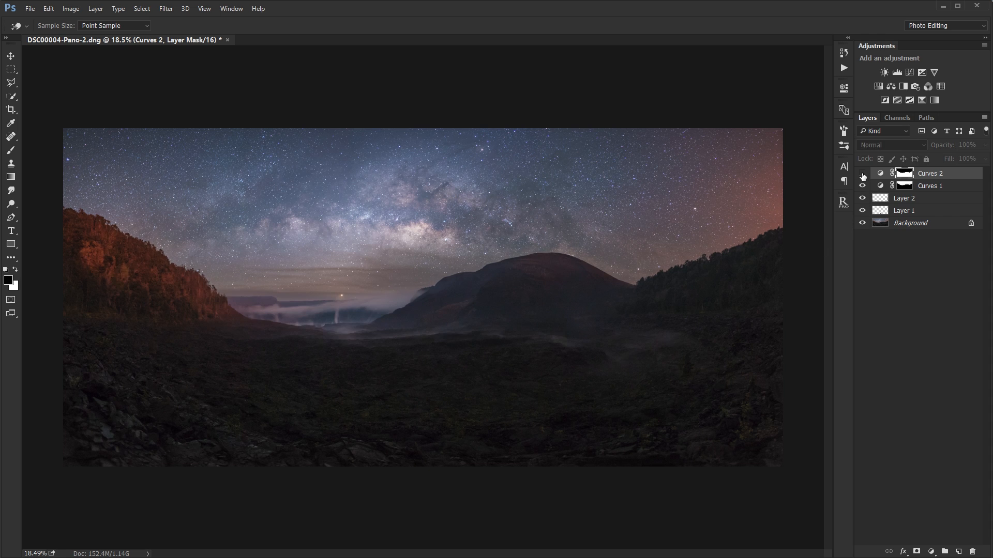
click(862, 175)
- Examine the Milky Way, the mountain and the overall balance of the panorama close up and as a whole
scroll(592, 248, down, 1)
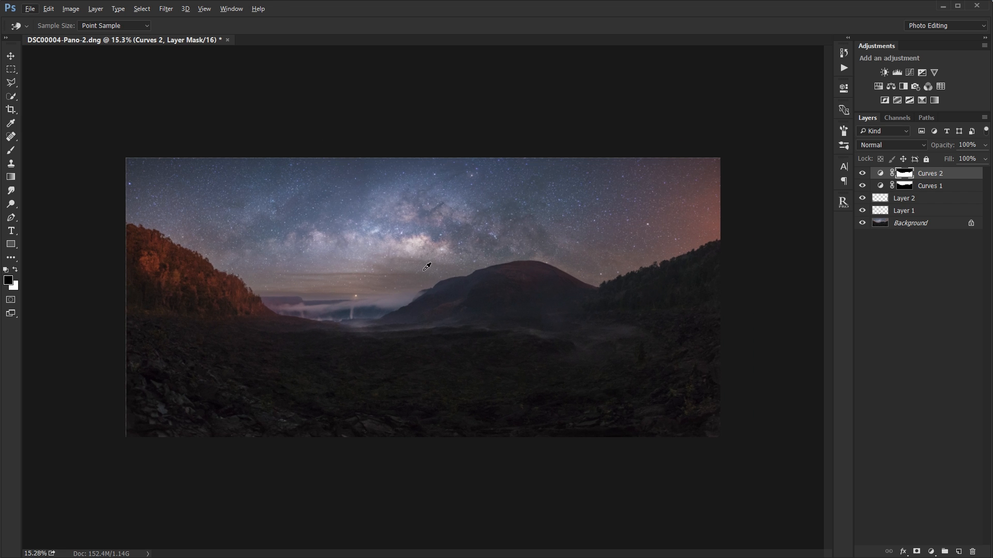
scroll(432, 264, up, 1)
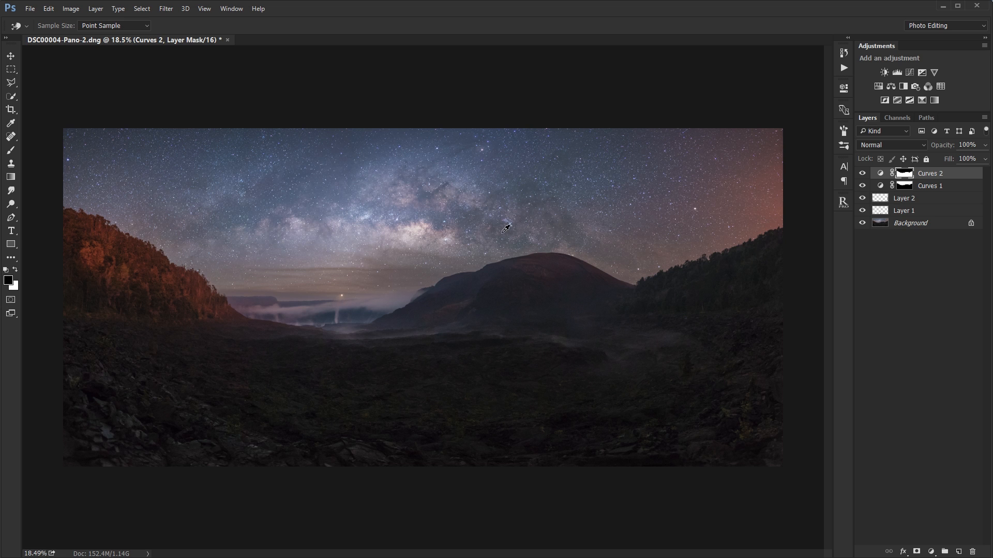
scroll(469, 240, up, 1)
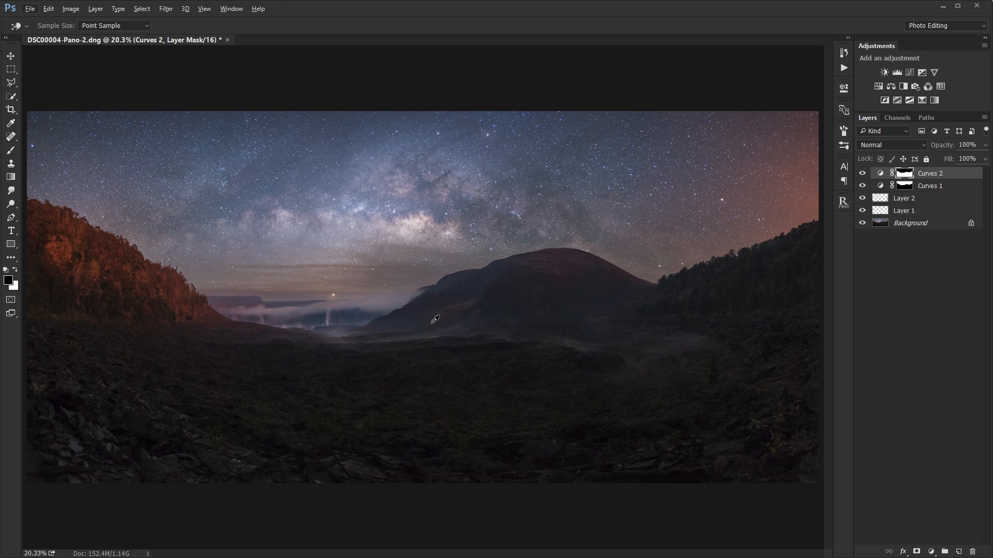
scroll(604, 283, down, 1)
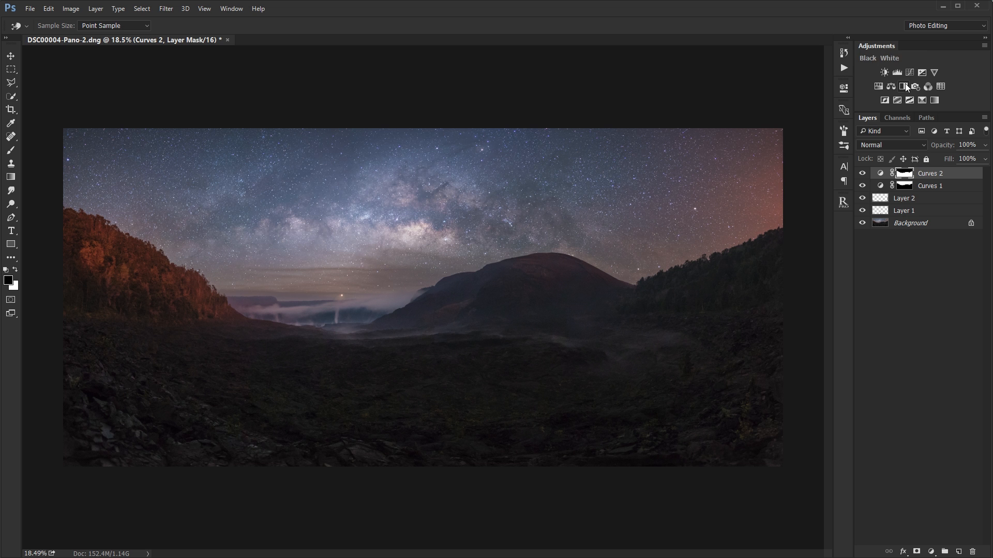
scroll(428, 226, up, 5)
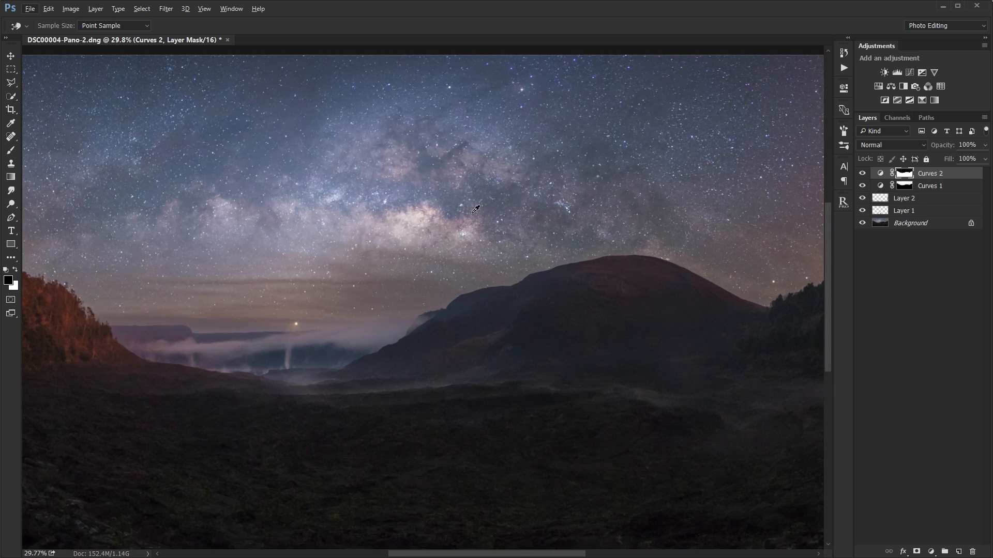
scroll(475, 209, down, 5)
scroll(475, 212, up, 1)
scroll(475, 216, down, 1)
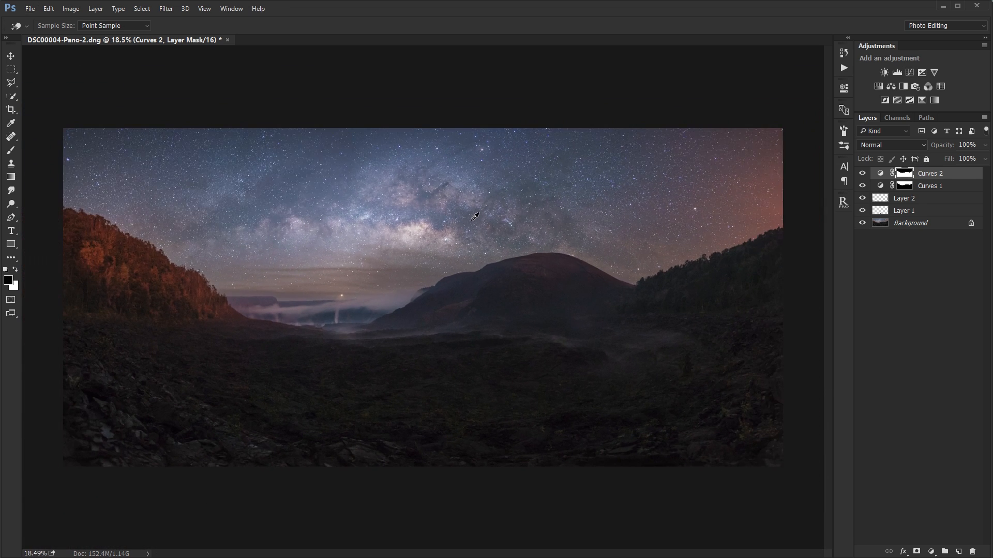
scroll(475, 216, up, 1)
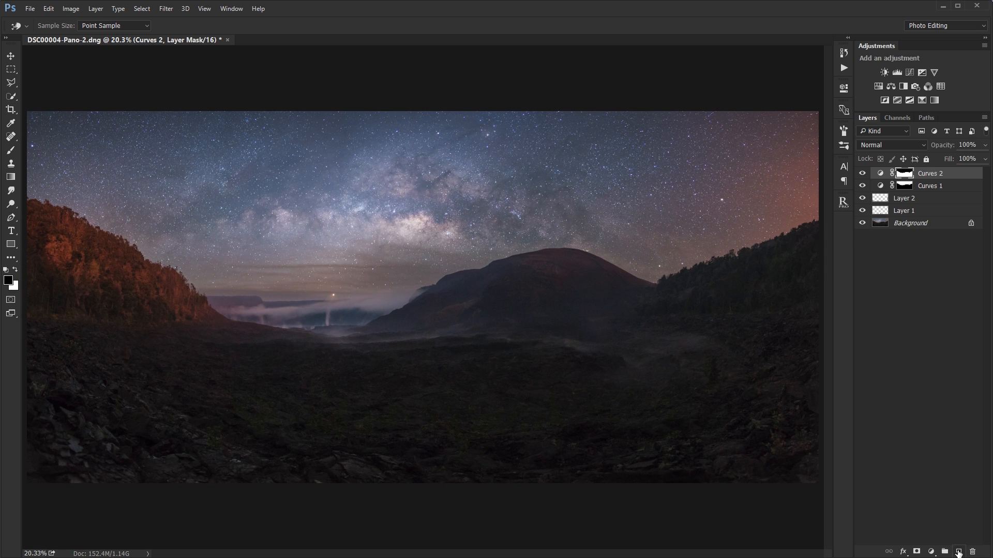
- Add a new empty layer above Curves 2 and set its blend mode to Soft Light
click(958, 552)
click(898, 150)
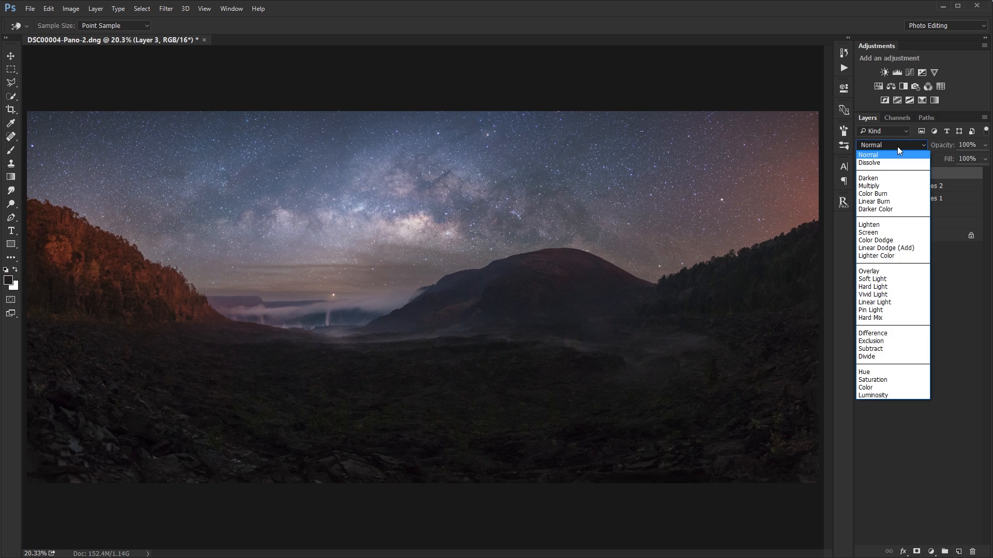
click(885, 279)
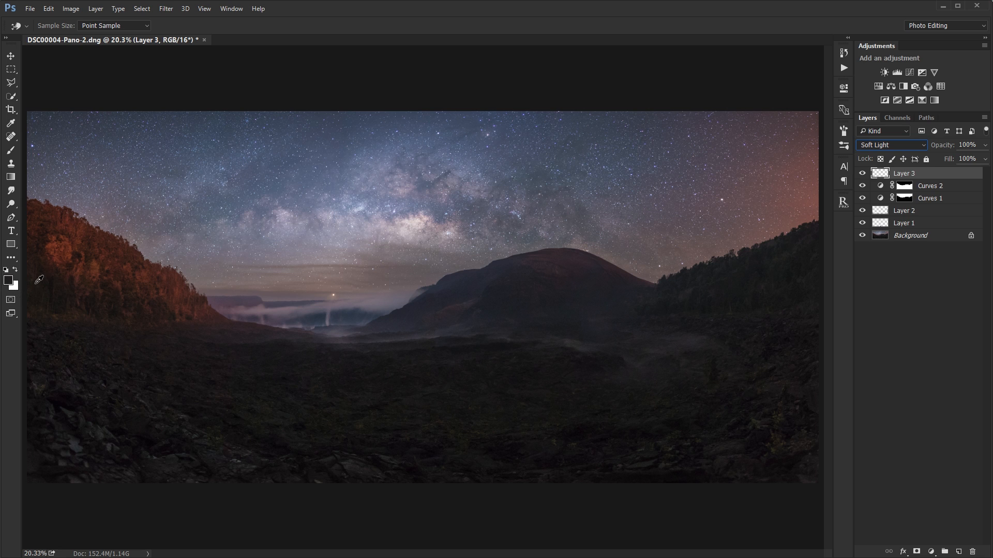
- Set up the Brush tool with white as the foreground colour, 10% opacity and a 200 px tip for dodging
click(11, 97)
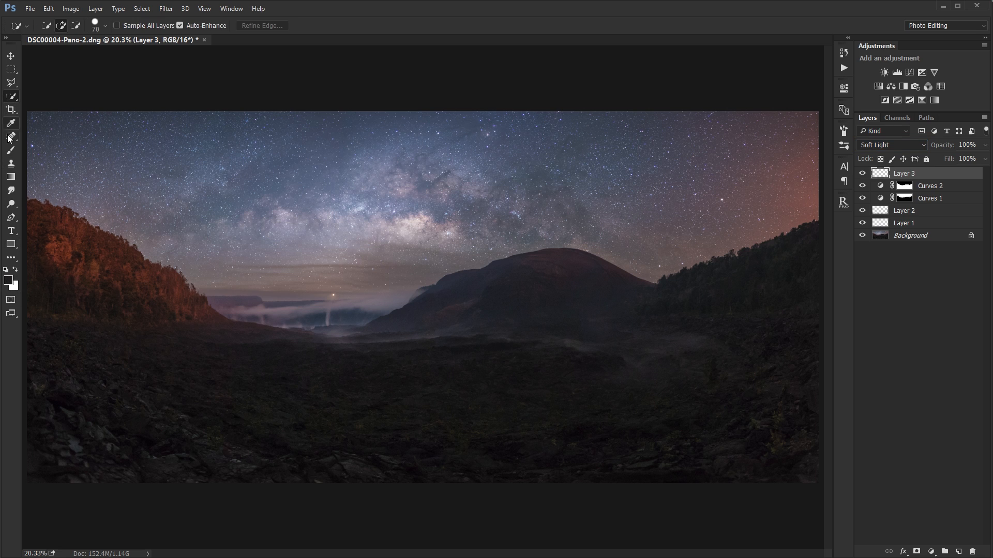
click(11, 150)
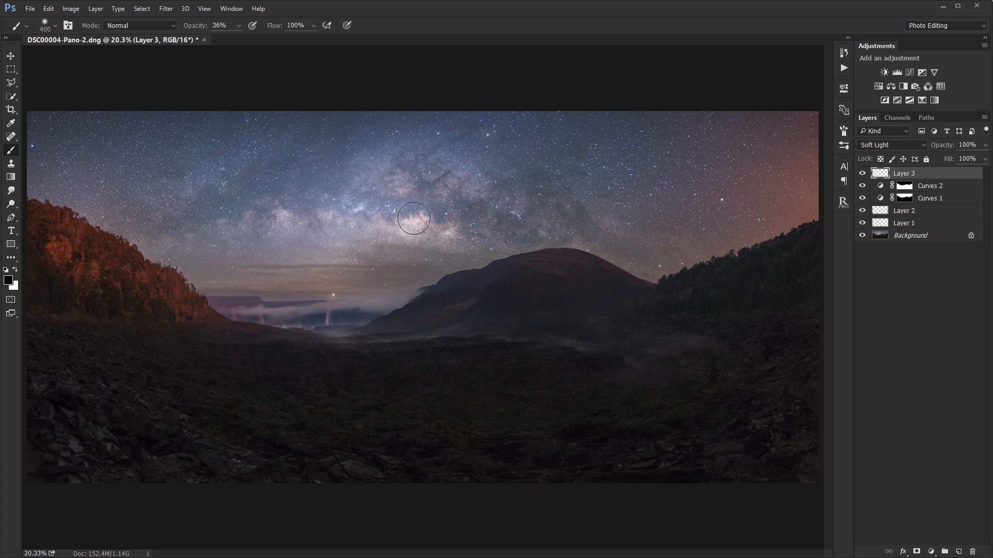
scroll(429, 216, up, 5)
drag(450, 257, 450, 258)
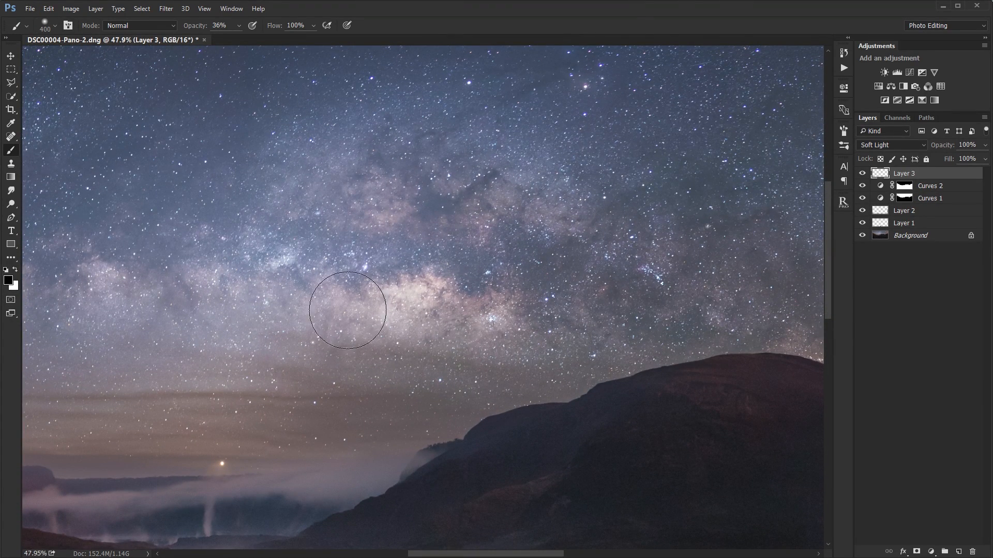
key(x)
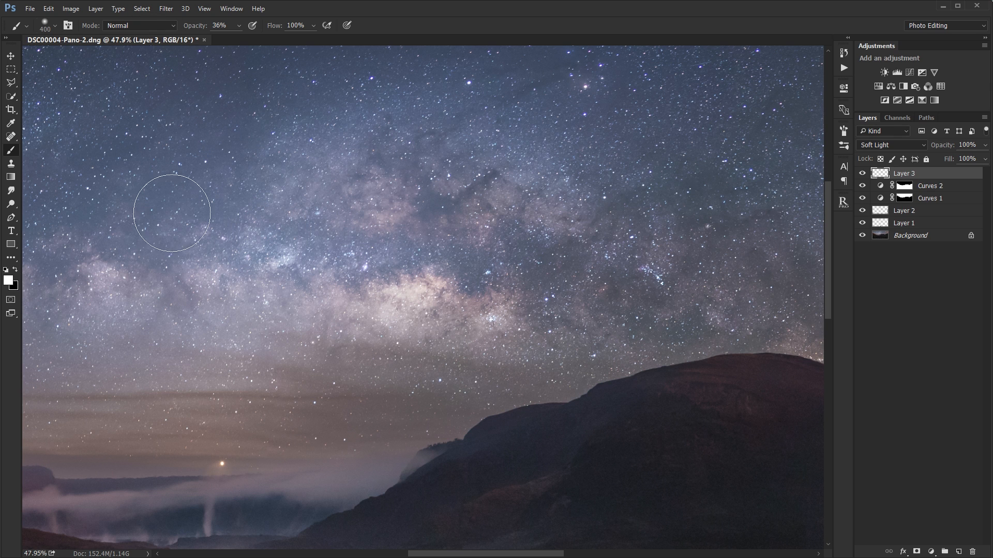
key(1)
key(bracketleft)
key(bracketleft)
key(bracketleft)
scroll(328, 357, down, 5)
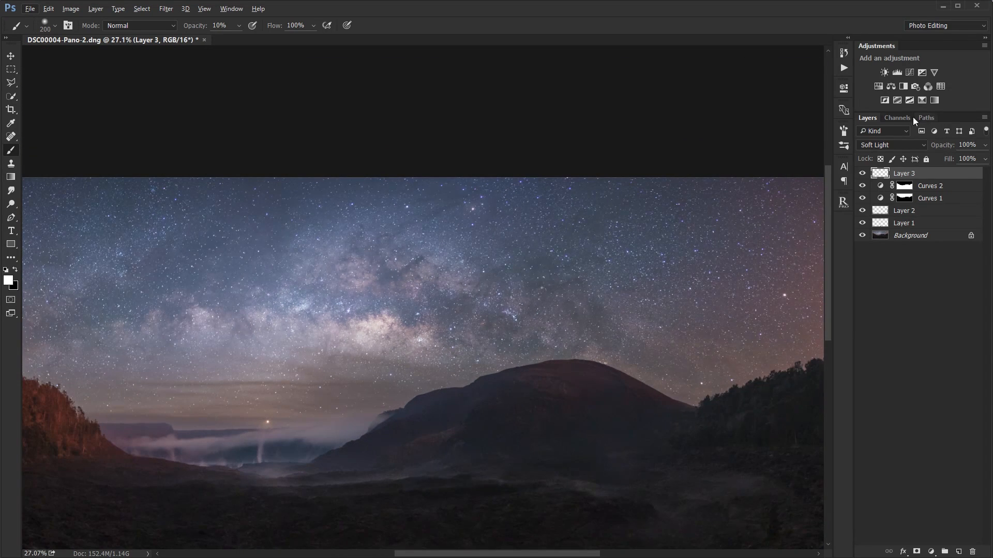
- Compare the Brights 1 and Brights 2 luminosity masks, load Brights 2 as a selection, and return to Layer 3
click(901, 118)
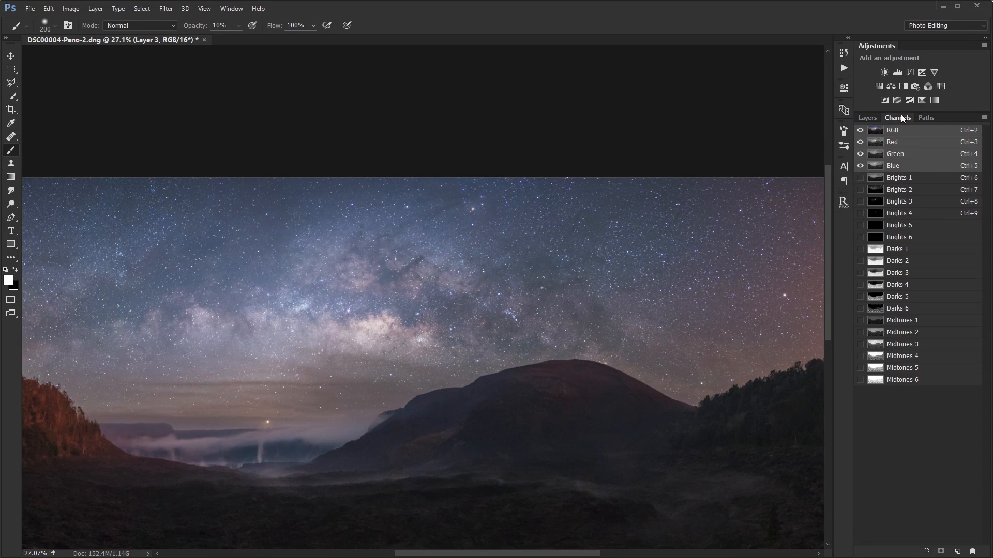
click(900, 178)
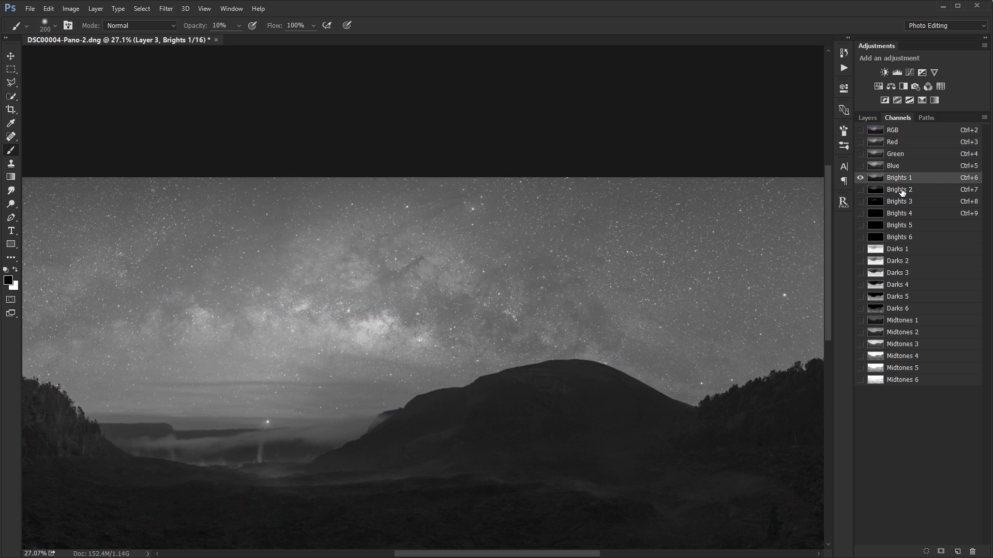
click(897, 190)
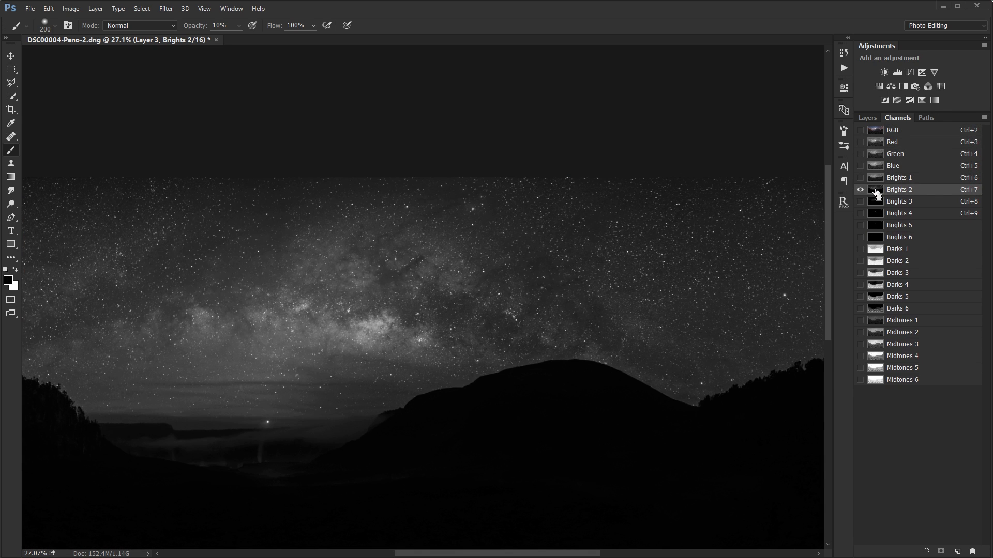
ctrl+click(876, 192)
click(872, 118)
click(877, 175)
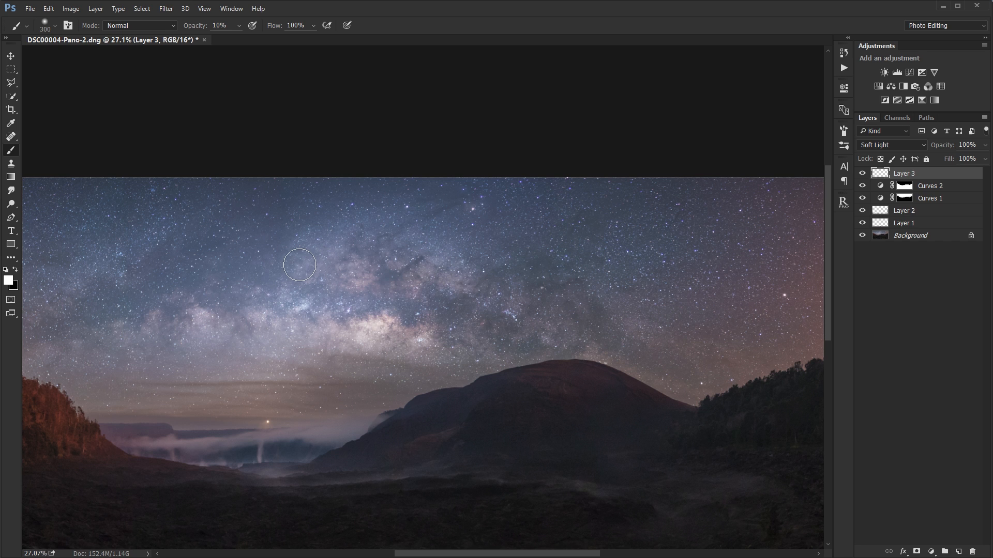
- Brighten the Milky Way's luminous areas on Layer 3 by painting white with a 300 px brush at 10% opacity
drag(331, 301, 328, 326)
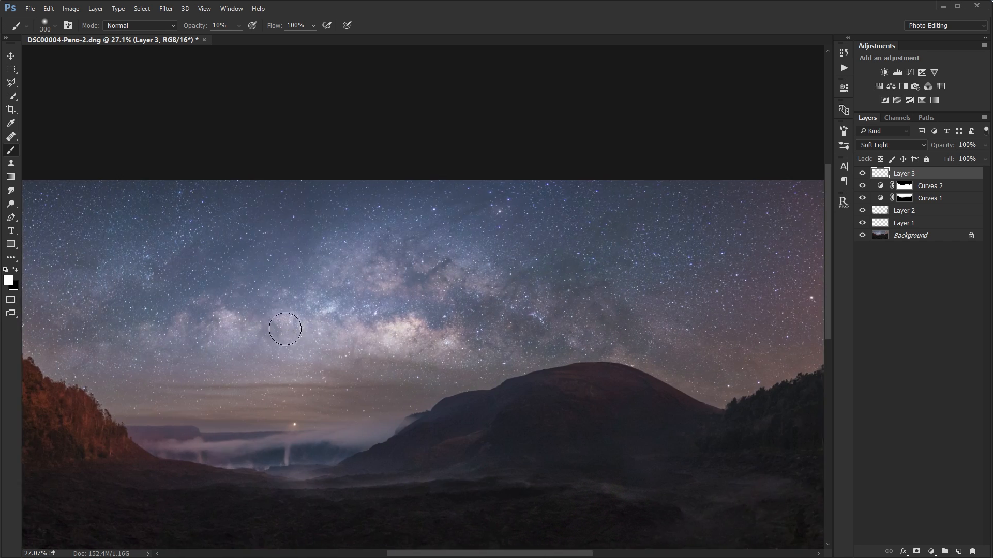
drag(441, 303, 243, 267)
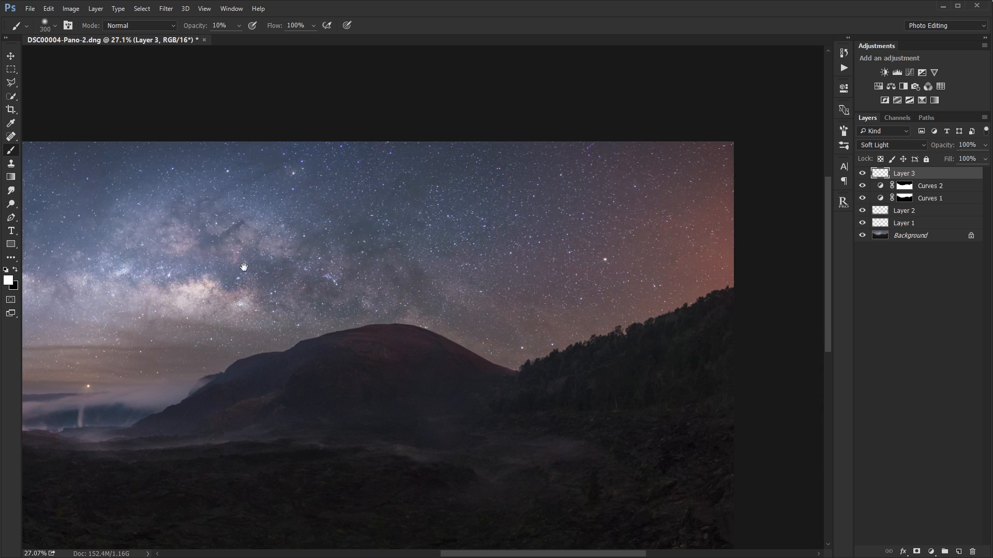
drag(179, 291, 453, 284)
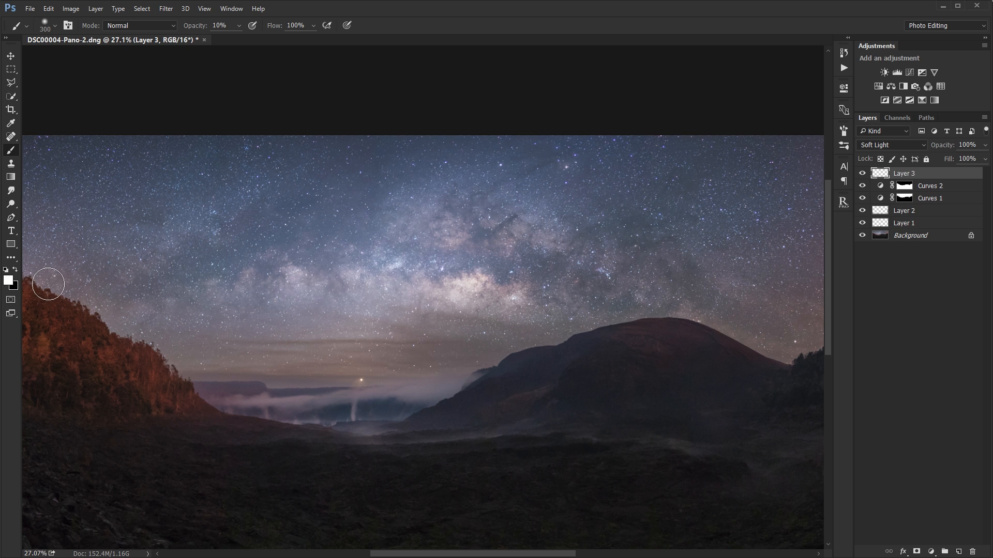
- Make black the foreground colour and enlarge the brush to 700 px for burning
key(x)
key(bracketright)
key(bracketright)
key(bracketright)
key(bracketright)
- Compare the Darks luminosity masks, load Darks 3 as a selection, and return to Layer 3 in full colour
click(898, 118)
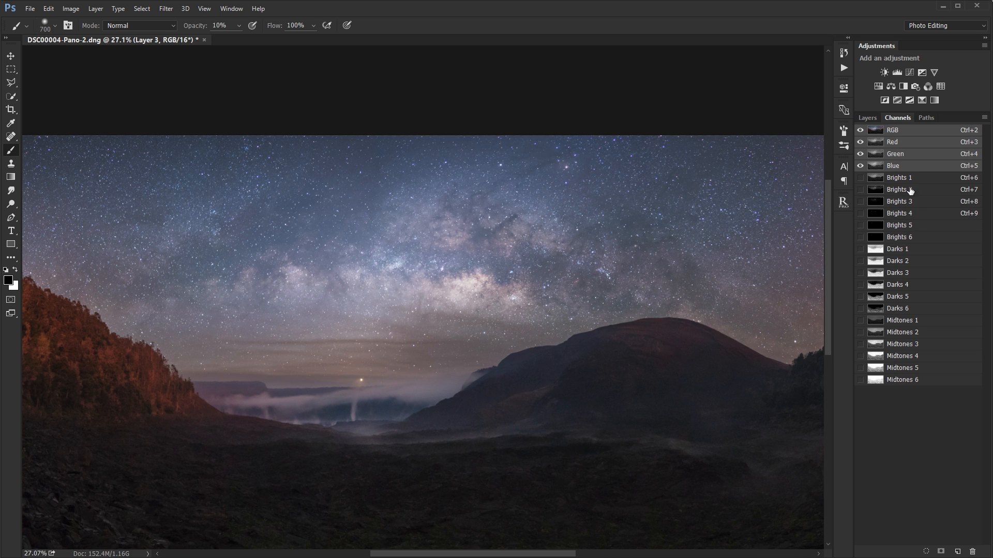
click(896, 296)
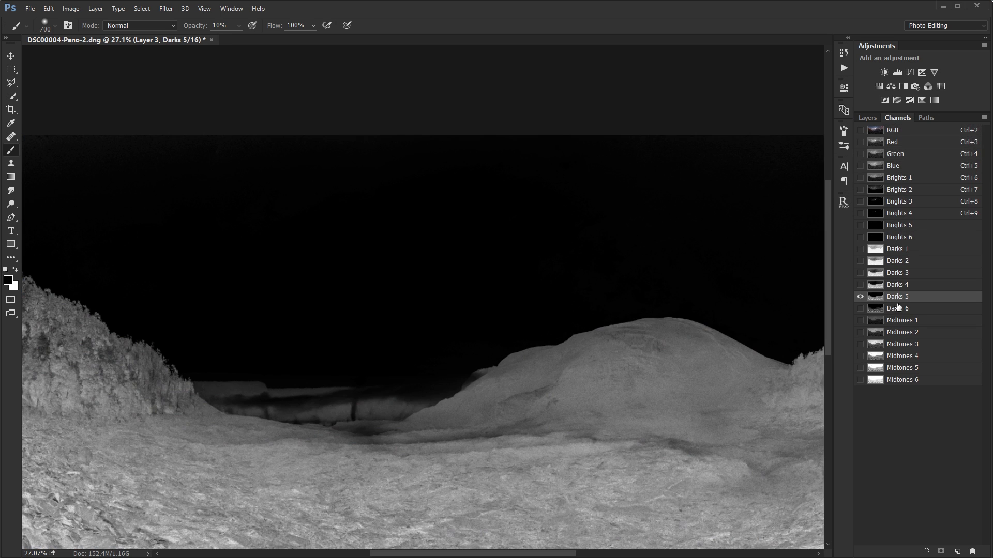
click(897, 308)
click(899, 284)
click(897, 262)
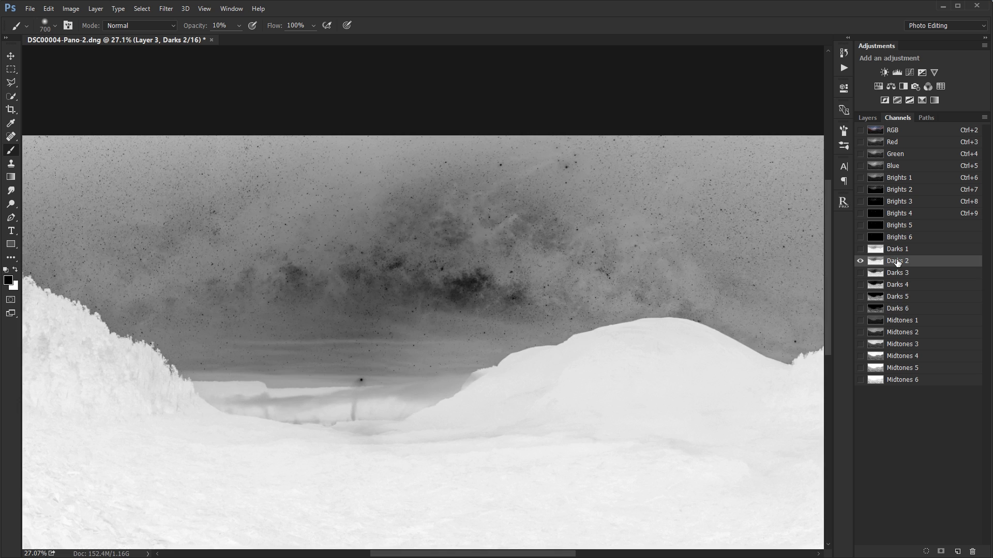
click(898, 273)
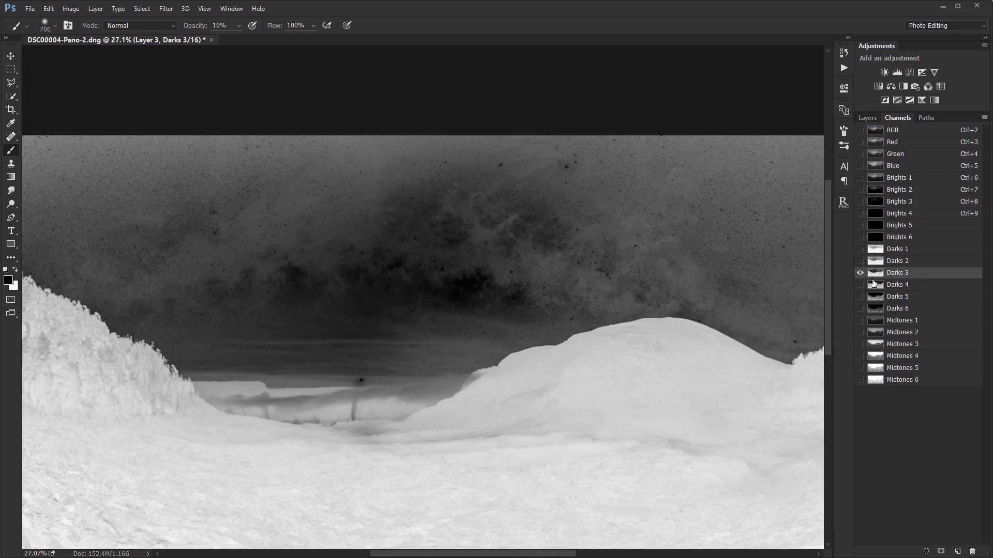
ctrl+click(871, 277)
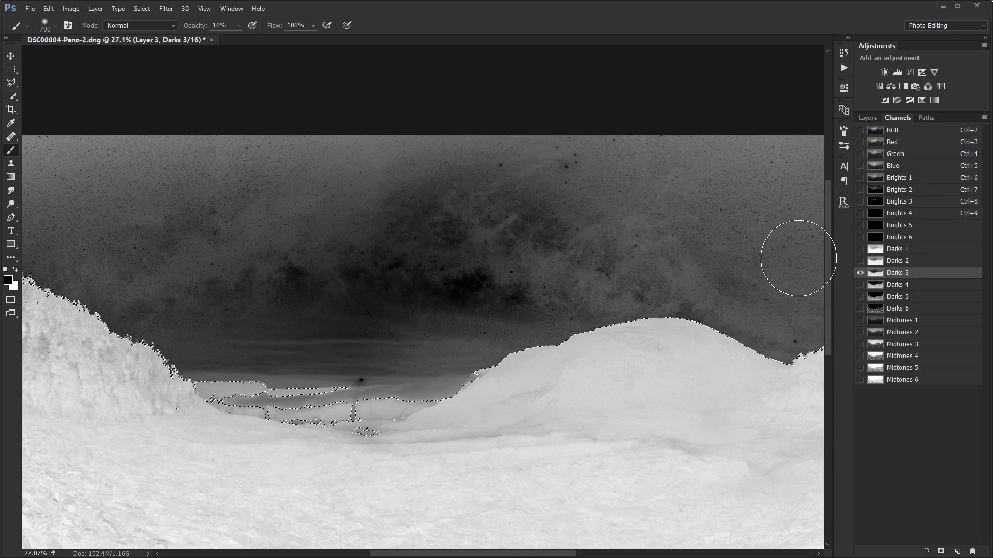
key(ctrl+d)
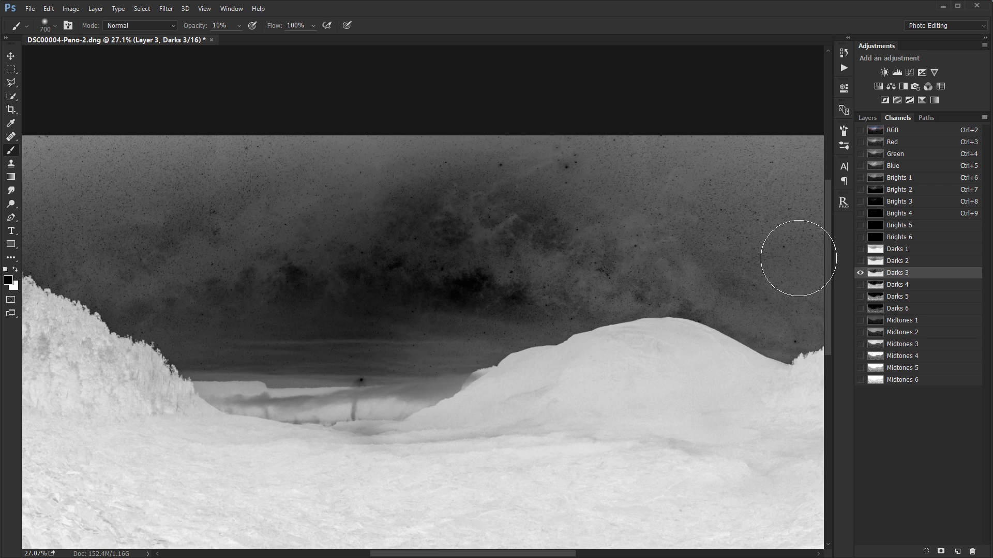
click(877, 117)
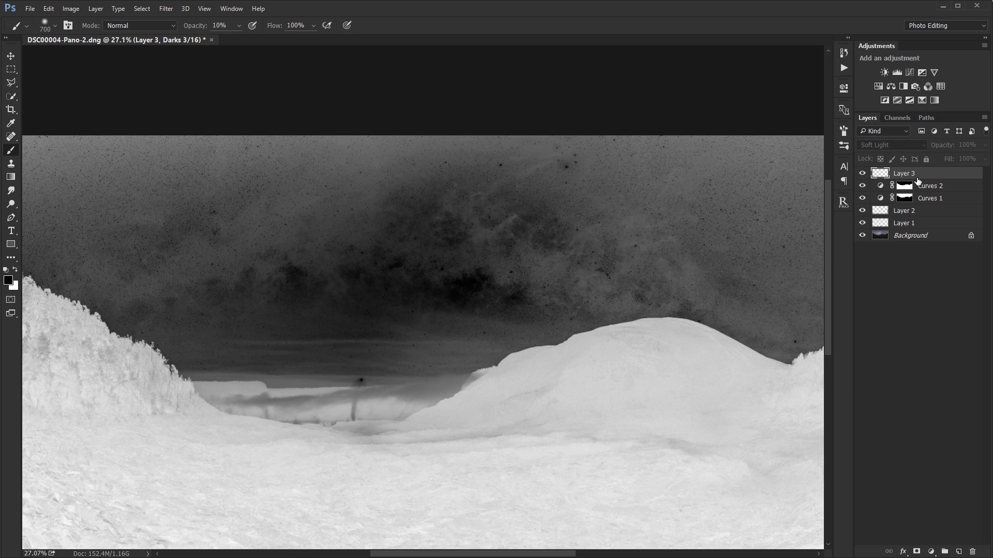
key(ctrl+2)
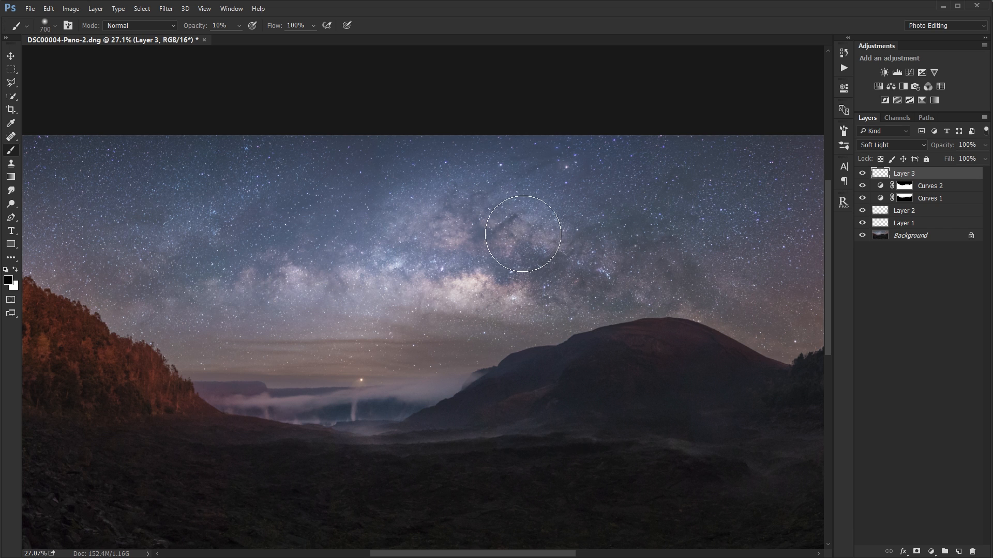
- Burn the dark areas of the Milky Way on Layer 3 with the 700 px black brush and compare with the layer hidden
drag(440, 279, 311, 272)
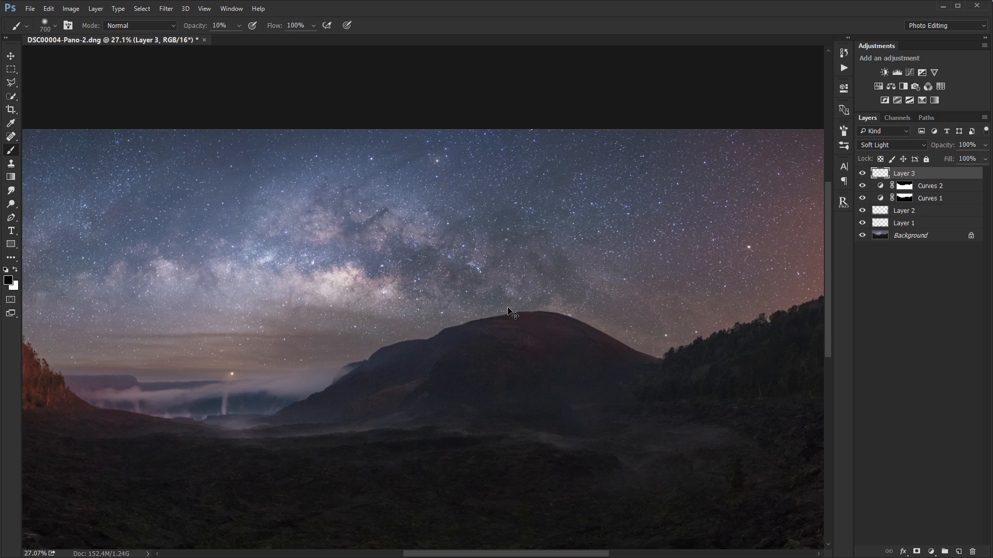
scroll(649, 251, down, 3)
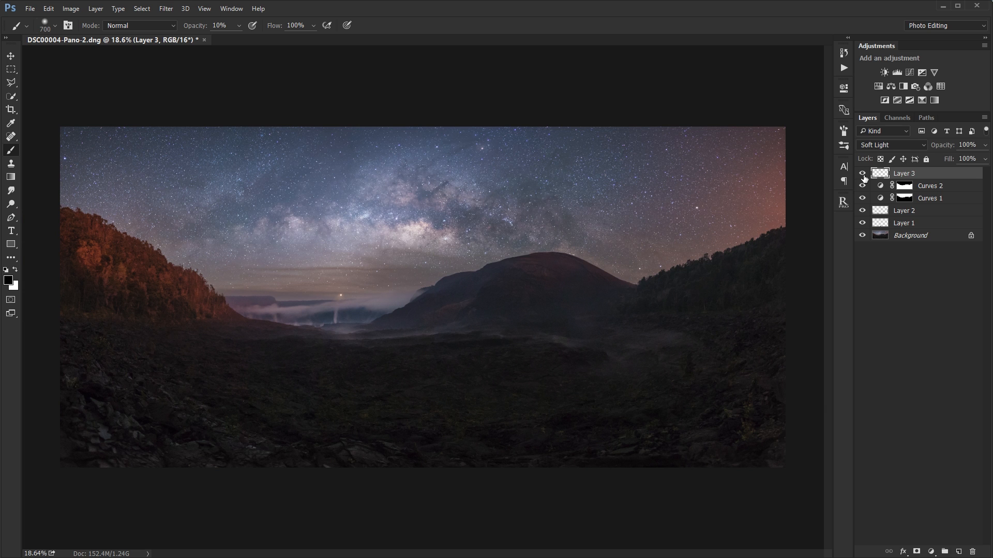
click(863, 176)
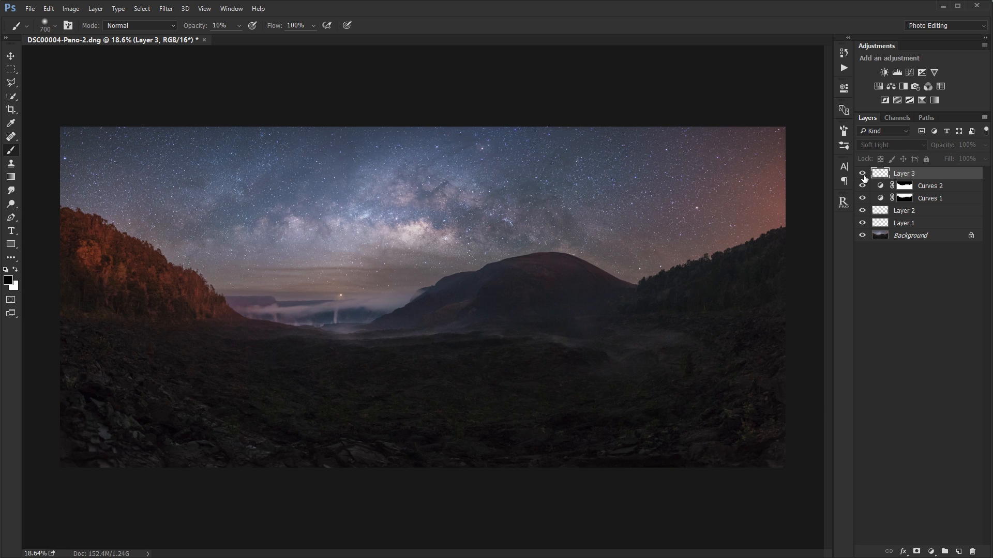
scroll(442, 224, up, 3)
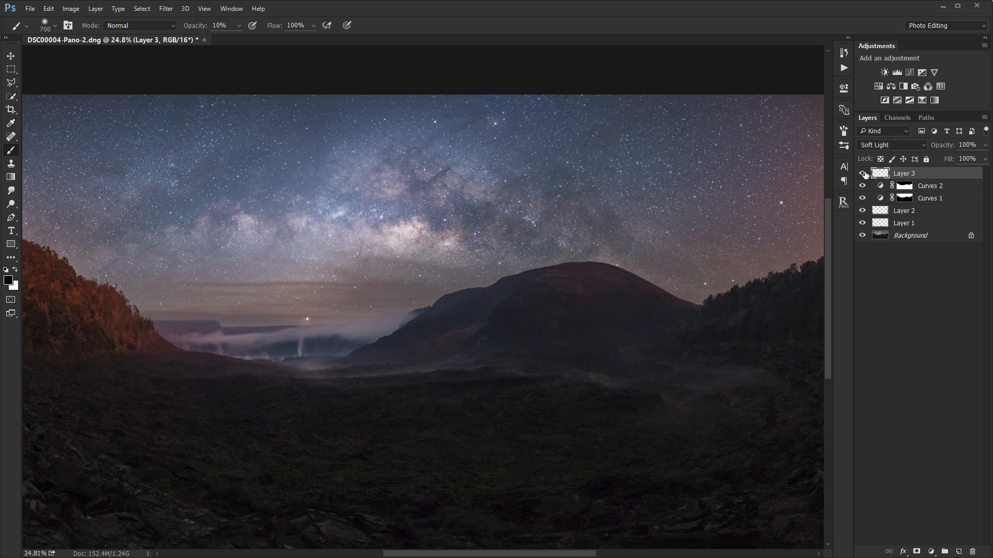
scroll(522, 179, down, 3)
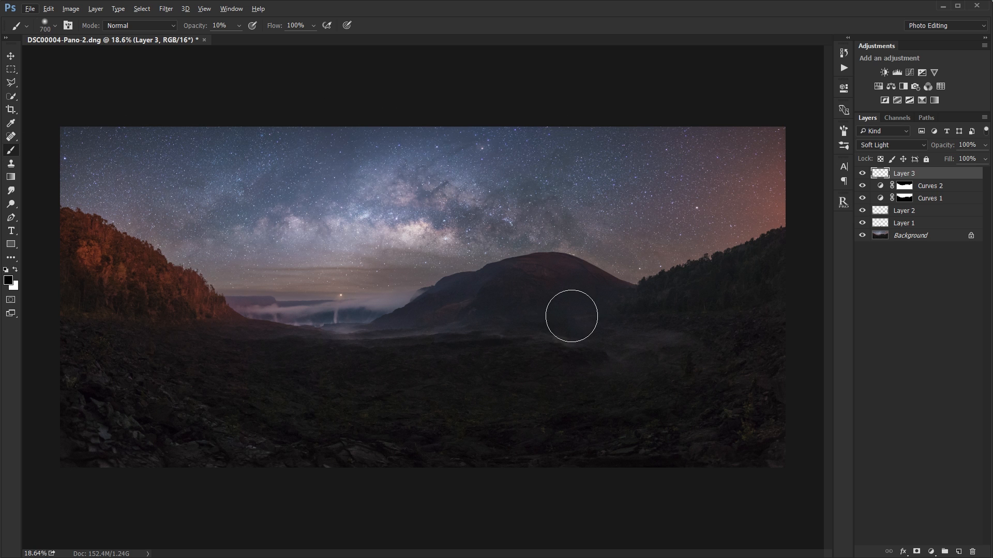
- Set up a white 1200 px brush at 4% opacity for dodging on Layer 3
key(bracketright)
key(bracketright)
key(bracketright)
key(bracketright)
key(bracketright)
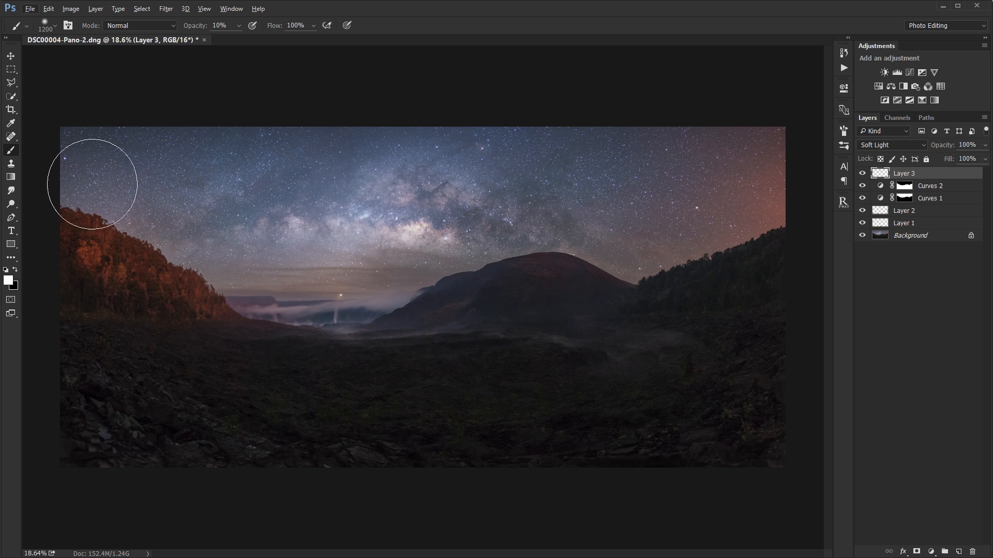
click(14, 270)
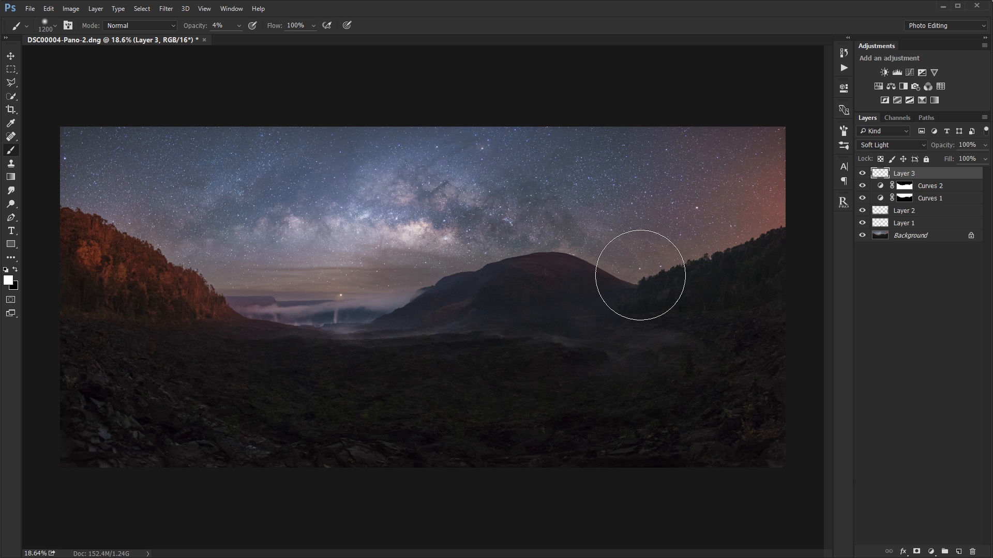
- Reduce the brush to 500 px and lighten the mist in front of the mountain on Layer 3
key(bracketleft)
key(bracketleft)
key(bracketleft)
key(bracketleft)
key(bracketleft)
key(bracketleft)
key(bracketleft)
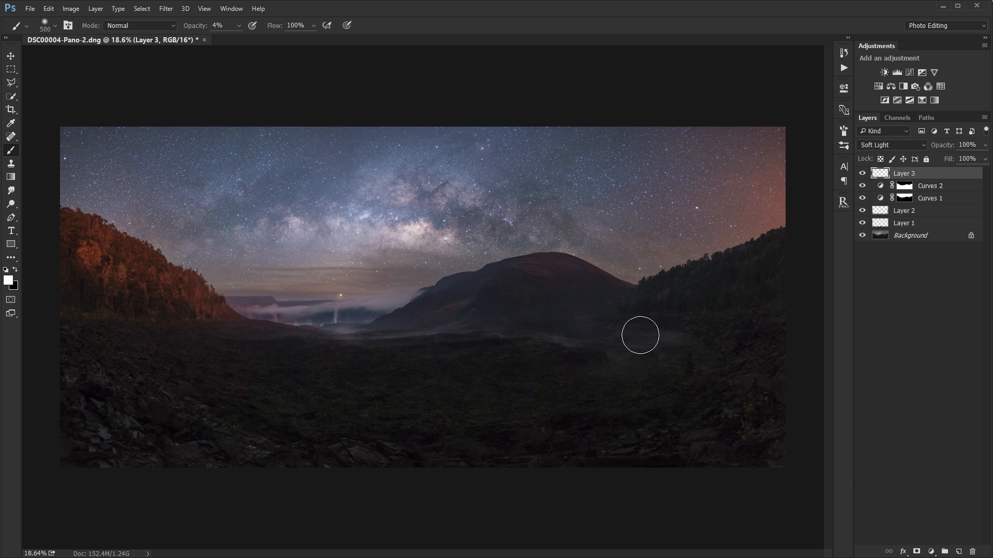
mouse_move(642, 345)
mouse_down()
mouse_move(618, 340)
mouse_move(660, 362)
mouse_up()
- Inspect the mountain and mist up close, and compare the whole panorama with and without Layer 3
scroll(678, 358, up, 5)
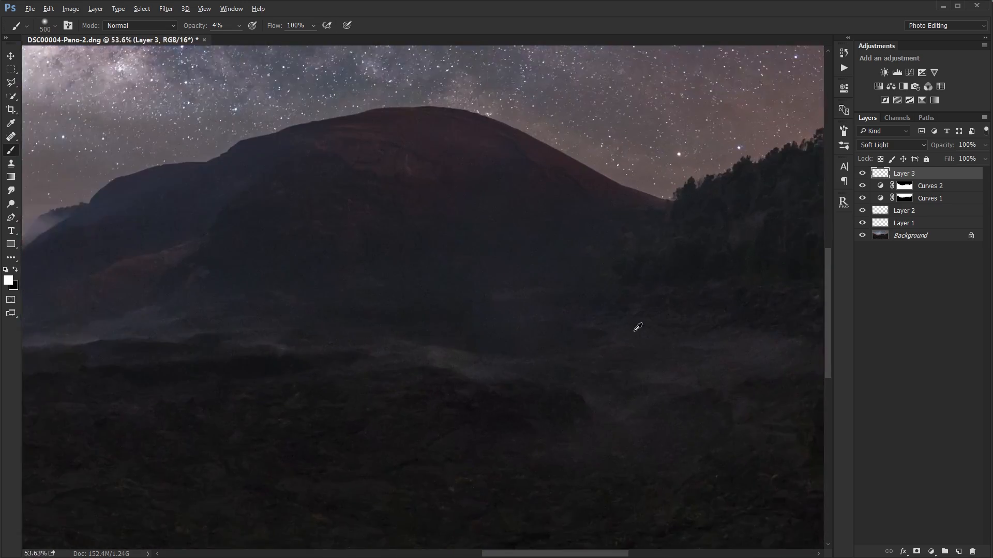
scroll(549, 295, down, 4)
scroll(560, 284, up, 5)
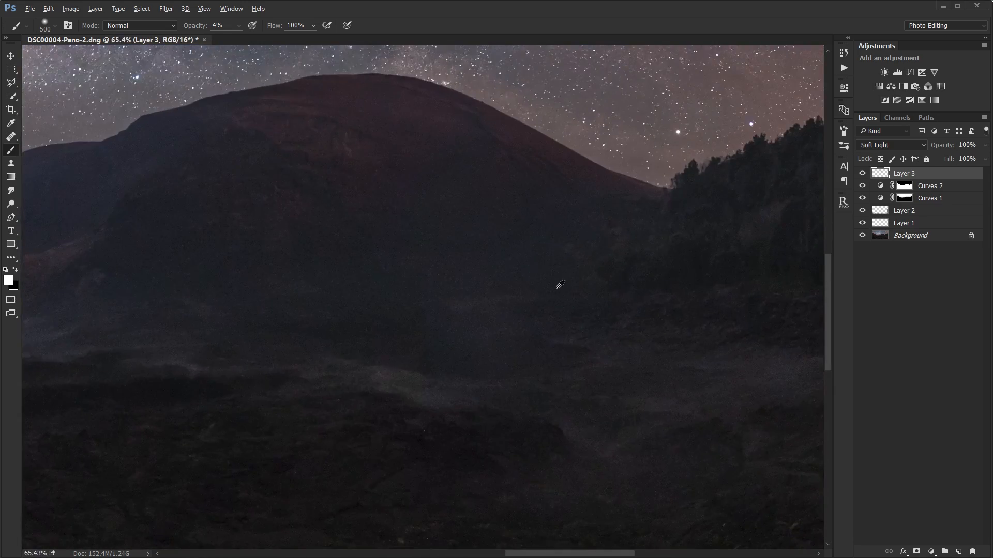
scroll(556, 289, down, 10)
scroll(207, 295, up, 2)
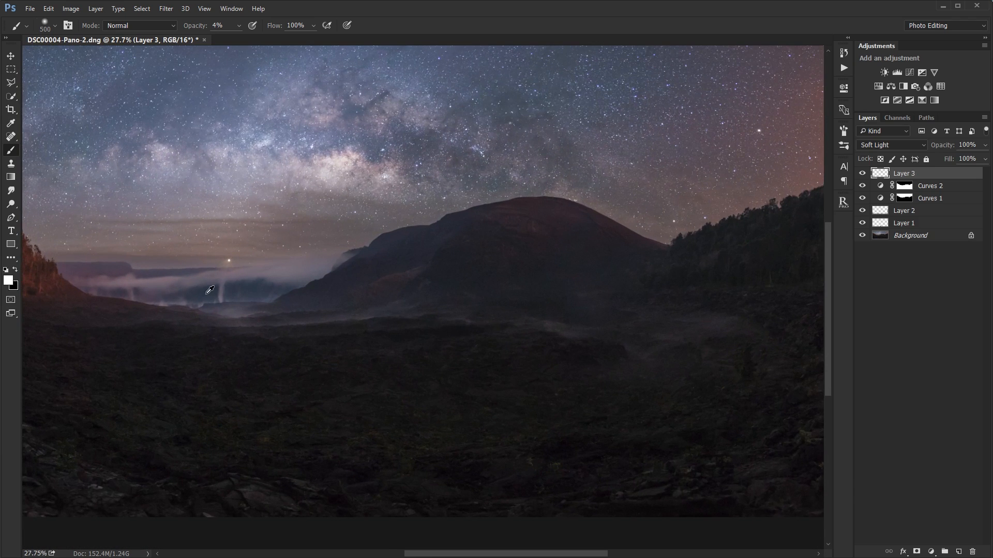
scroll(220, 271, down, 3)
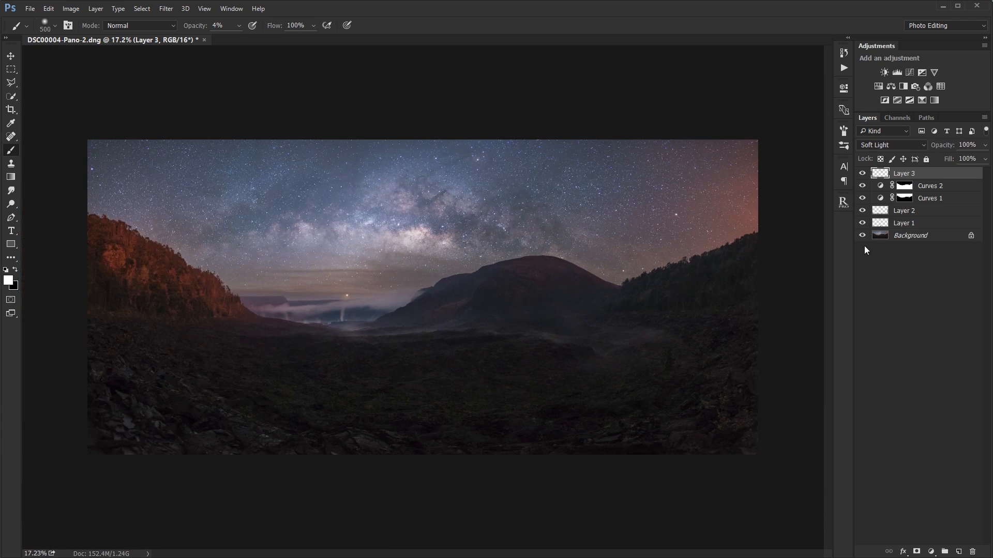
click(864, 174)
click(864, 175)
click(864, 175)
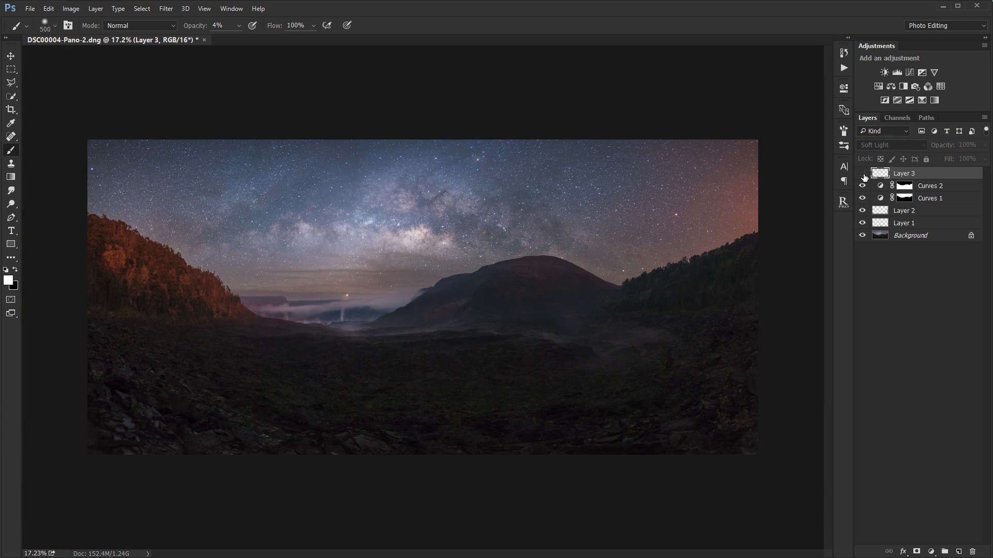
click(863, 175)
click(863, 175)
click(864, 175)
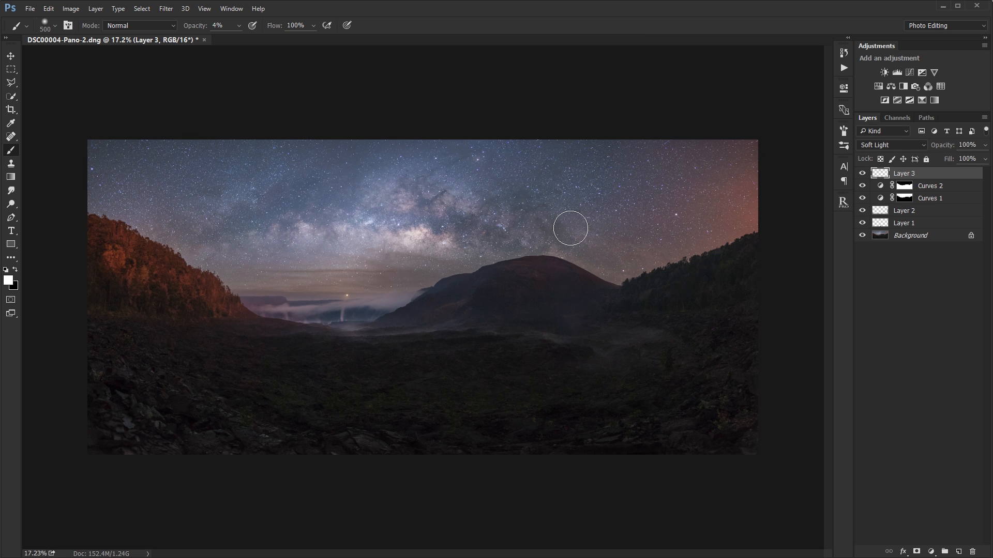
- Select Layer 2 and sample a grey-blue colour from the mist at the foot of the mountain
scroll(613, 274, up, 5)
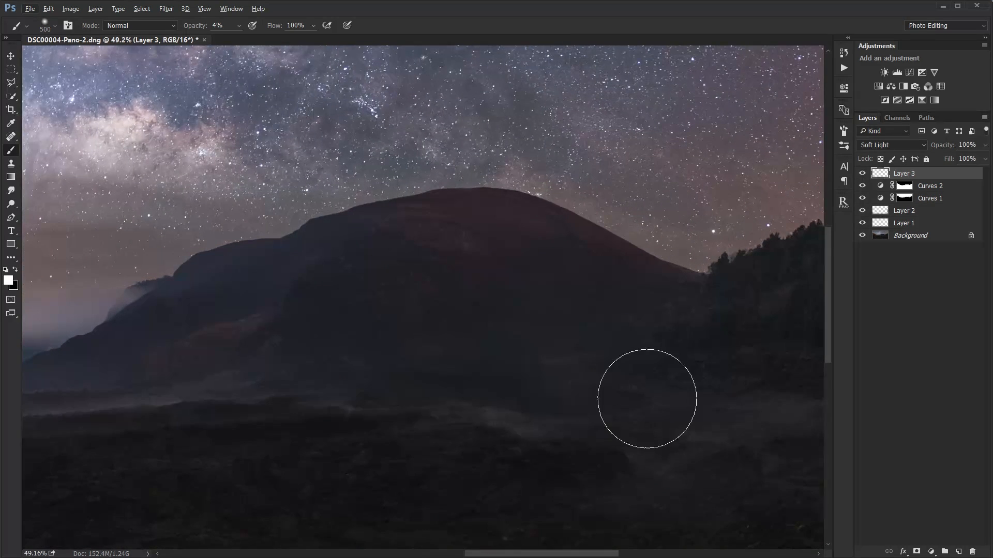
drag(647, 401, 555, 343)
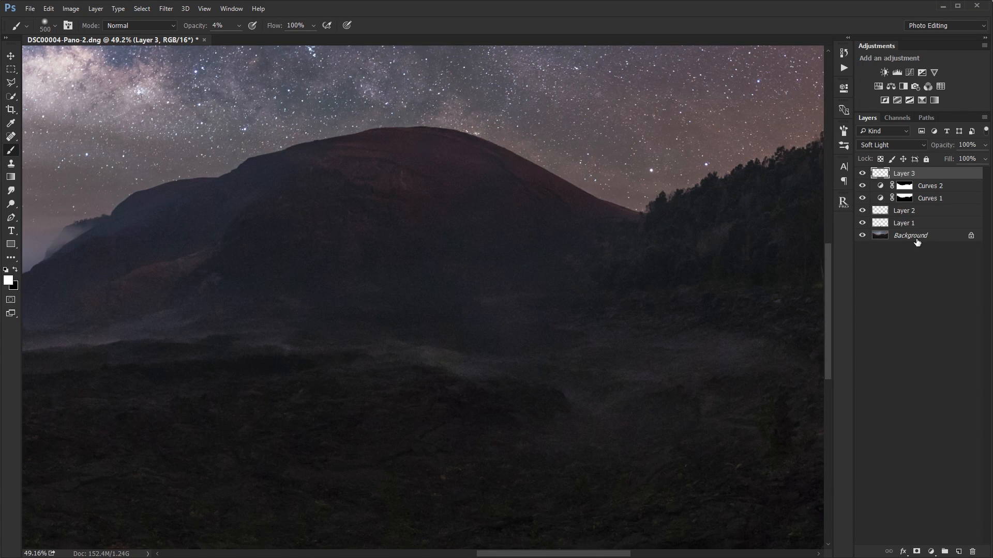
click(906, 223)
click(905, 213)
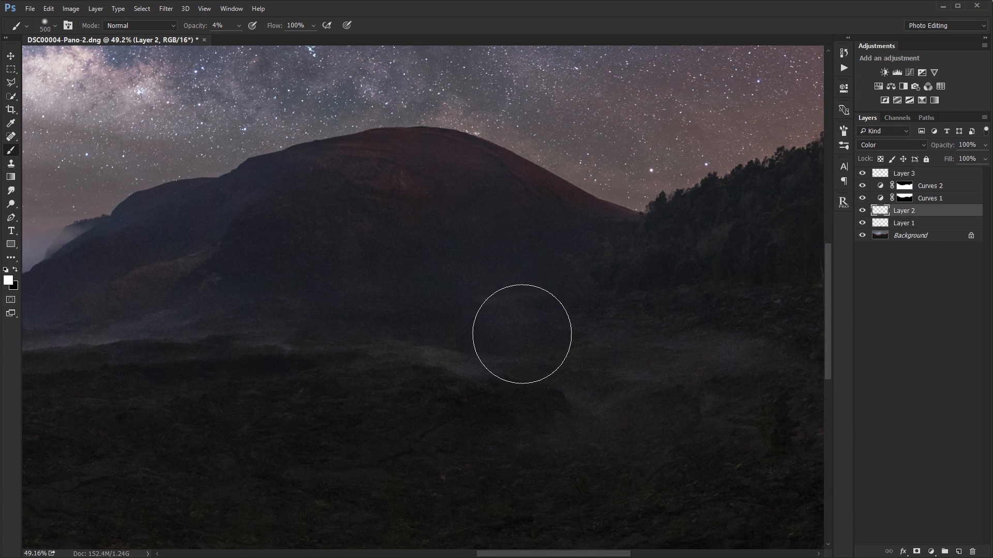
scroll(521, 332, up, 1)
drag(543, 248, 540, 284)
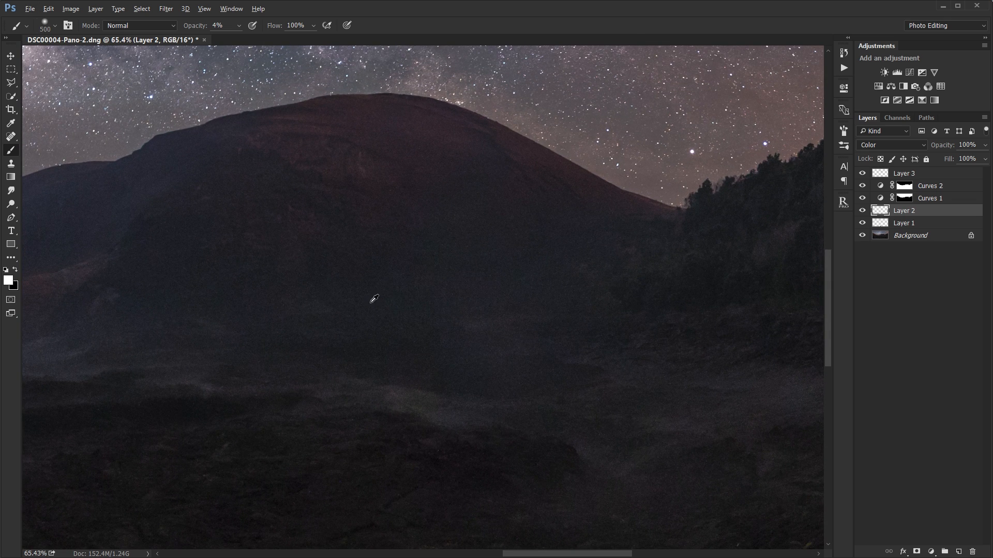
alt+click(456, 420)
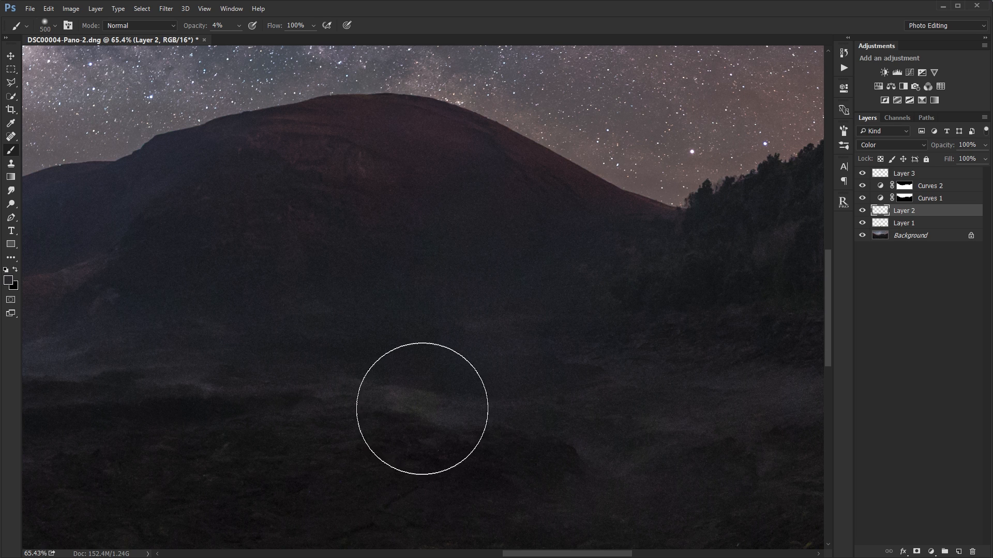
- Recolour the discoloured mist streak below the mountain on Layer 2 with a 70 px brush at 30% opacity
key(bracketleft)
key(bracketleft)
key(bracketleft)
key(bracketleft)
key(bracketleft)
key(bracketleft)
key(bracketleft)
key(bracketleft)
key(bracketleft)
key(bracketleft)
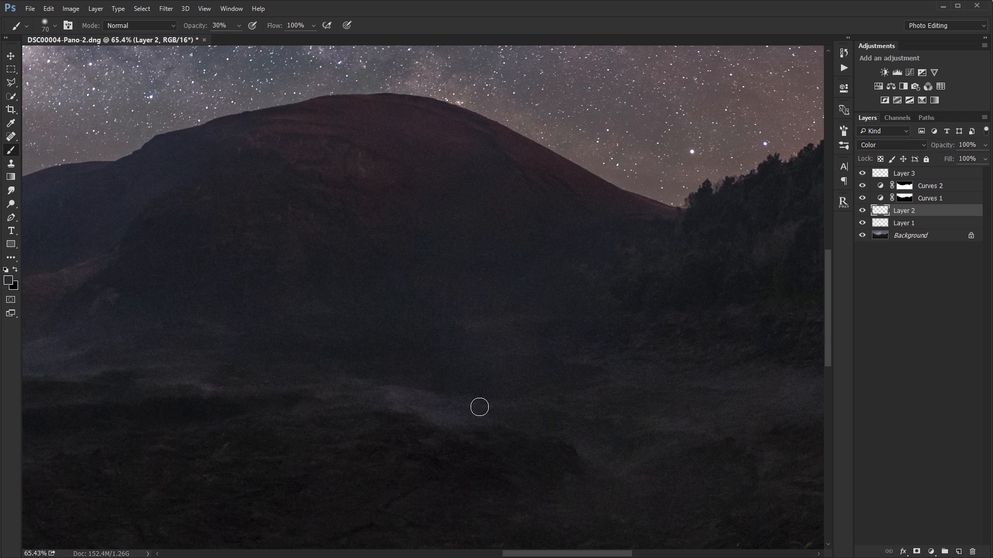
drag(426, 436, 293, 404)
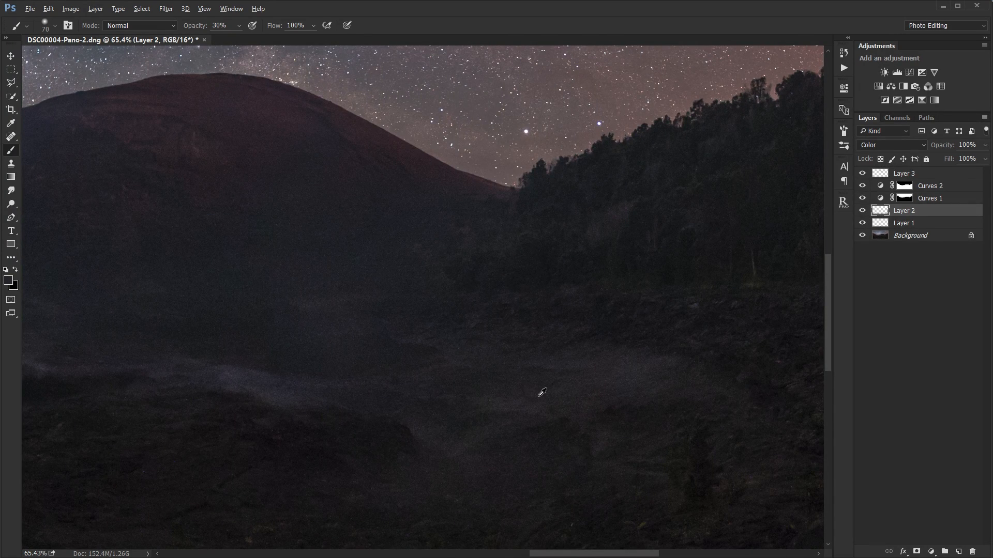
- Enlarge the brush to 125 px and recolour the mist below the tree-covered slope on Layer 2
key(bracketright)
key(bracketright)
key(bracketright)
key(bracketright)
drag(549, 413, 518, 262)
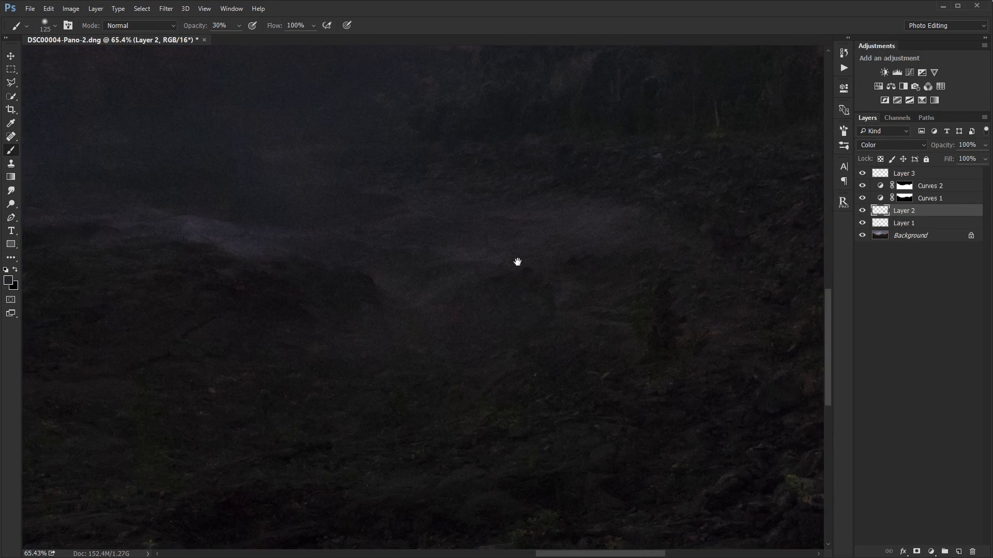
drag(524, 302, 560, 351)
- Sample a colour from the hazy mountainside and even out the colour around the mountain's base with a 200 px brush
alt+click(460, 243)
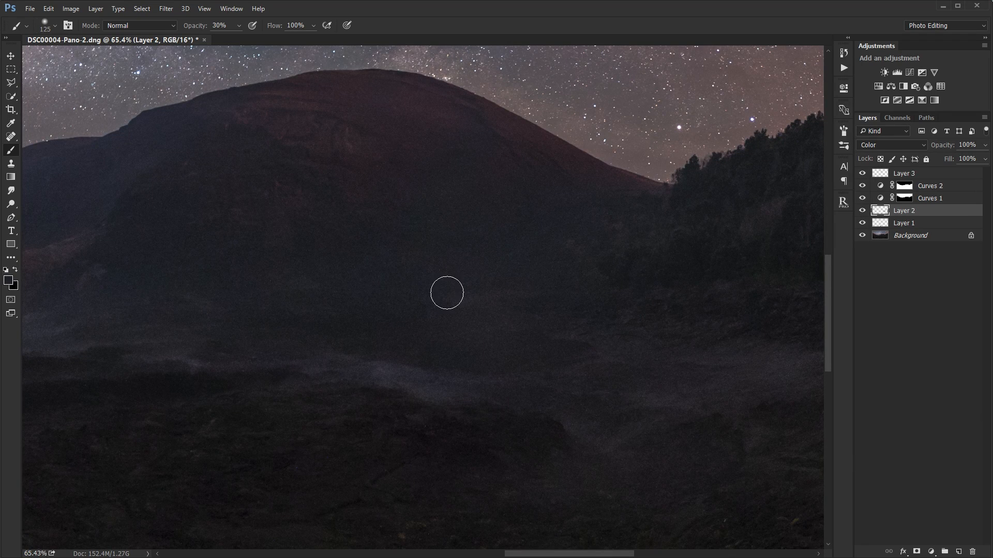
key(bracketright)
key(bracketright)
key(bracketright)
- Compare the mist and foreground with and without Layer 2's colour correction, up to the full panorama
click(861, 211)
click(862, 211)
click(862, 211)
click(861, 211)
scroll(325, 299, down, 3)
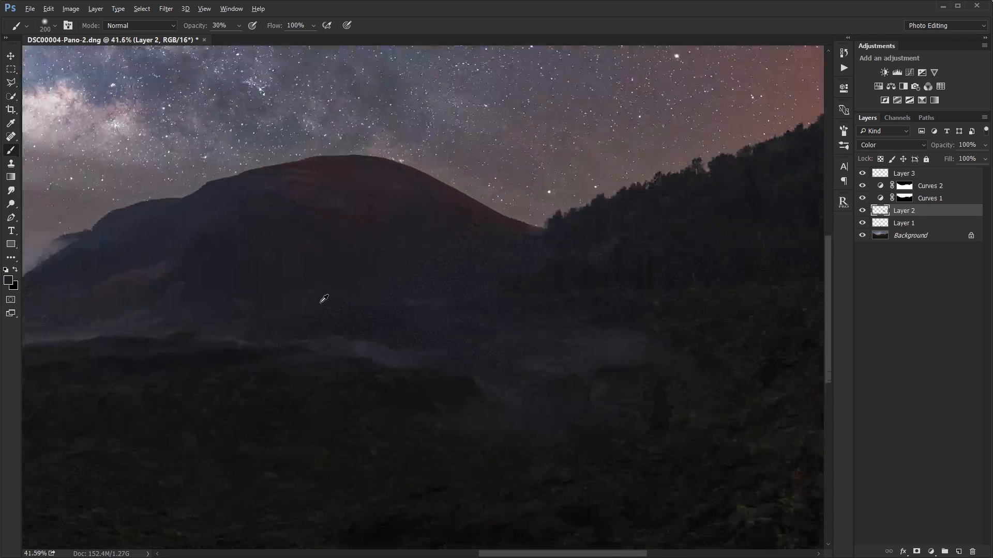
scroll(324, 299, down, 3)
scroll(317, 299, down, 1)
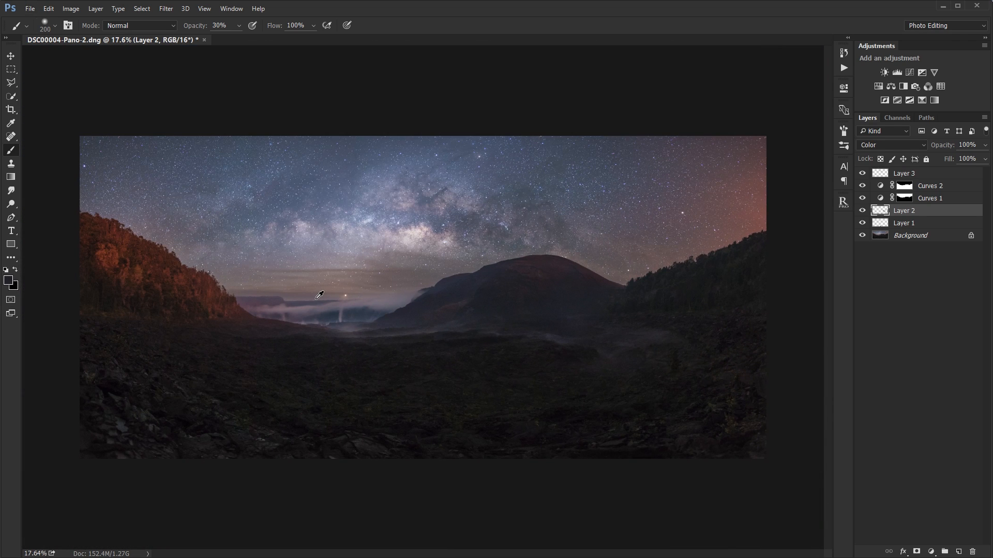
scroll(316, 299, up, 1)
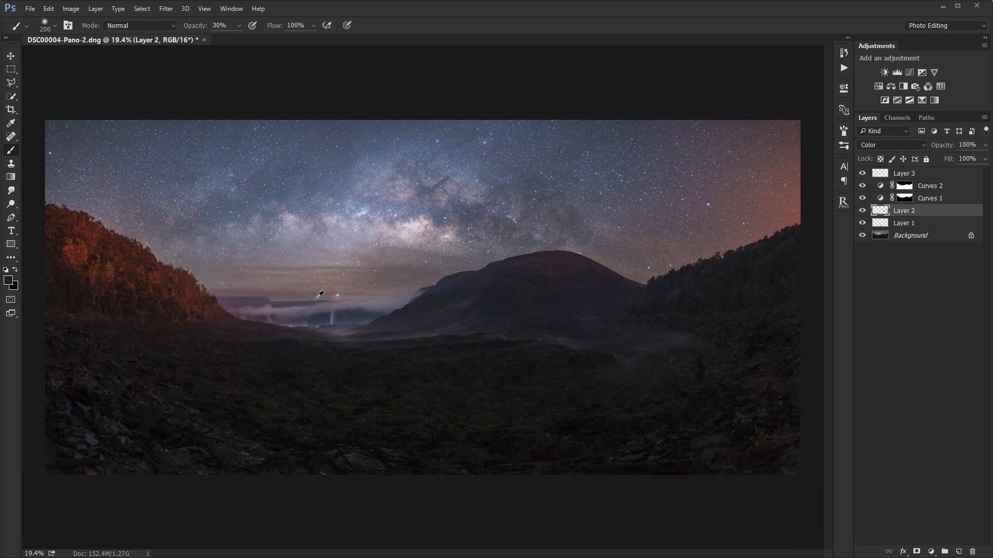
- Toggle the visibility of the Background and Curves 1 layers to compare the edits across the whole panorama
click(863, 236)
click(863, 236)
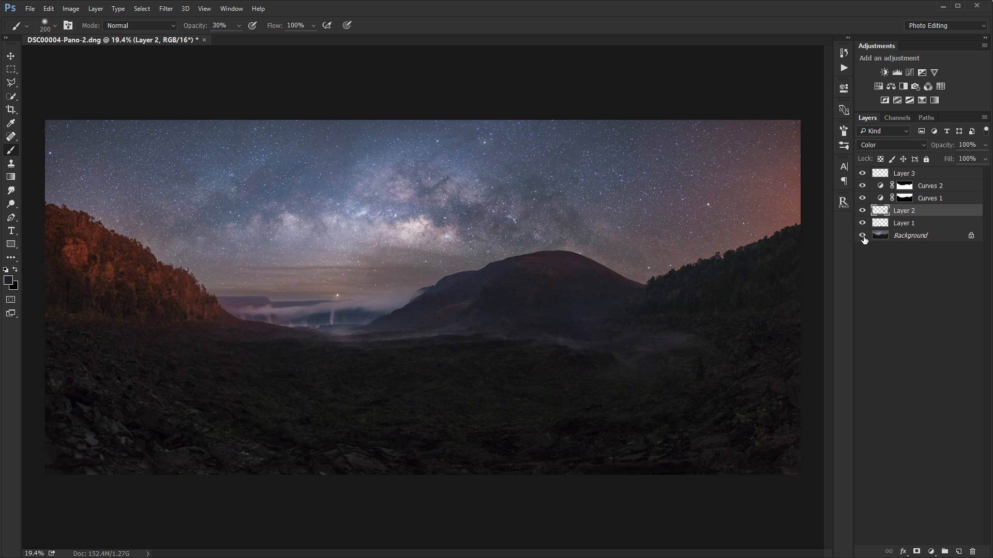
click(863, 199)
click(863, 199)
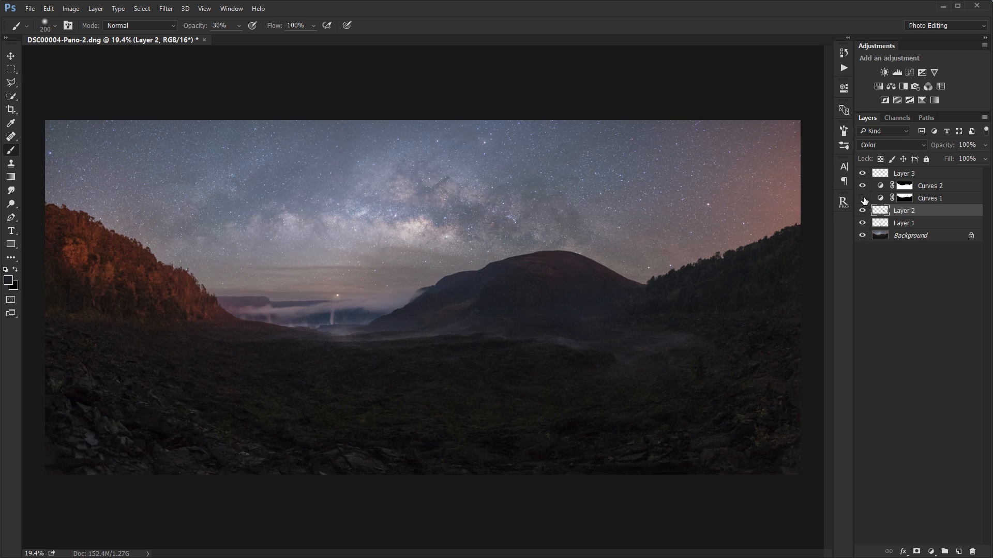
click(863, 198)
scroll(524, 290, up, 1)
scroll(524, 289, down, 1)
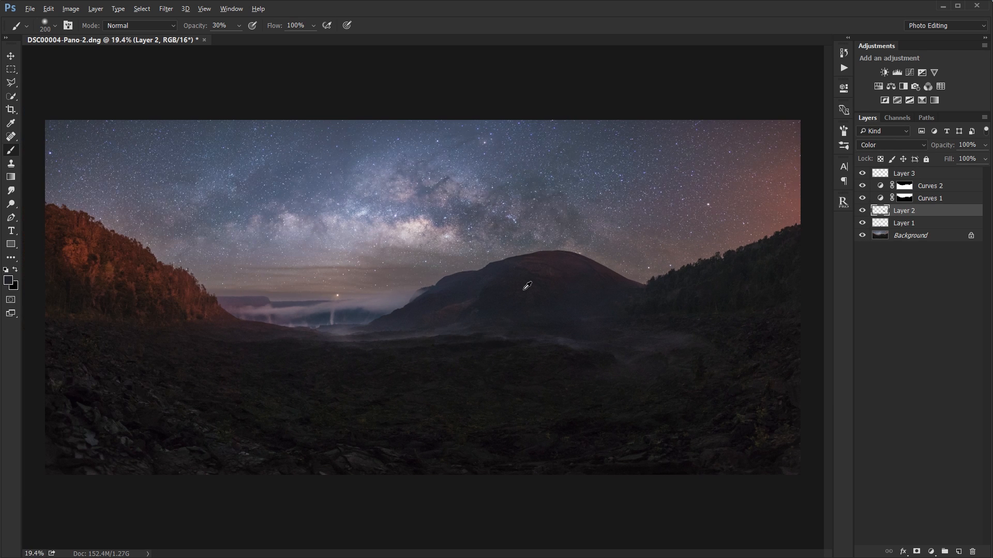
- Add a Curves adjustment layer above Layer 3 and set its blend mode to Color
click(930, 178)
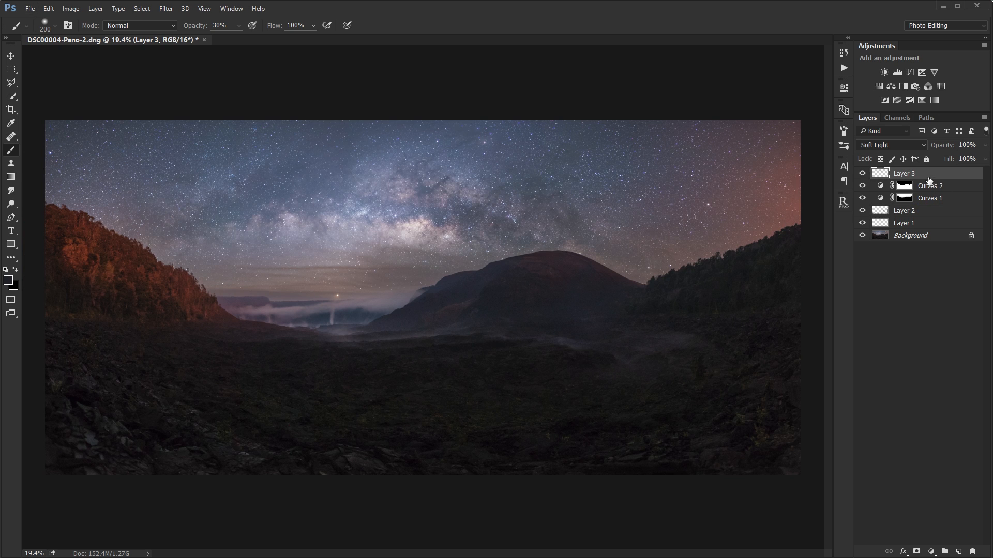
click(909, 73)
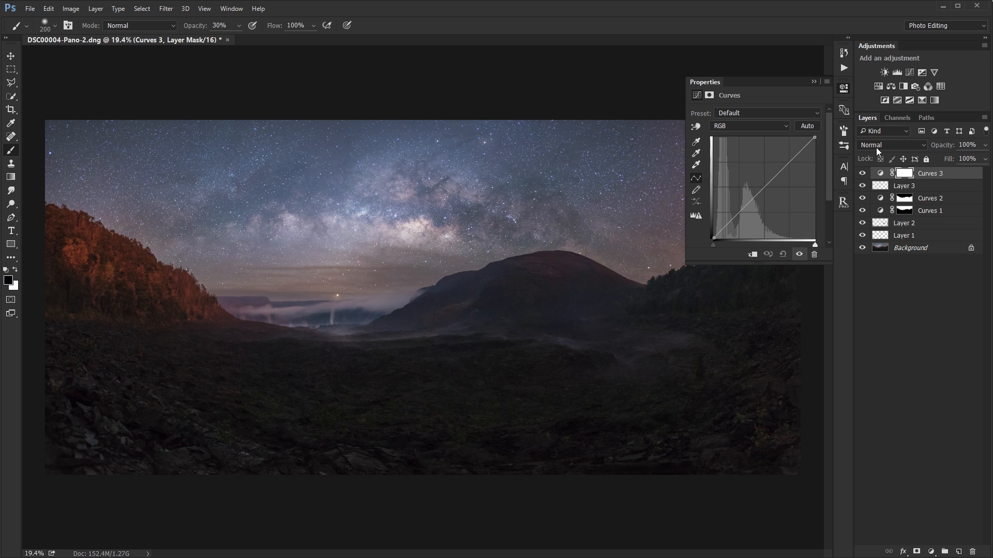
click(903, 142)
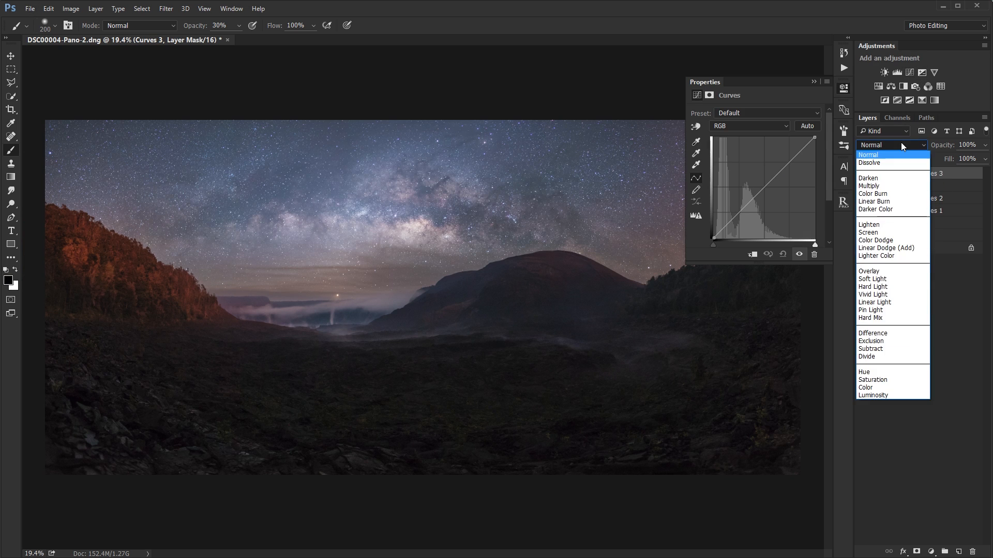
click(876, 388)
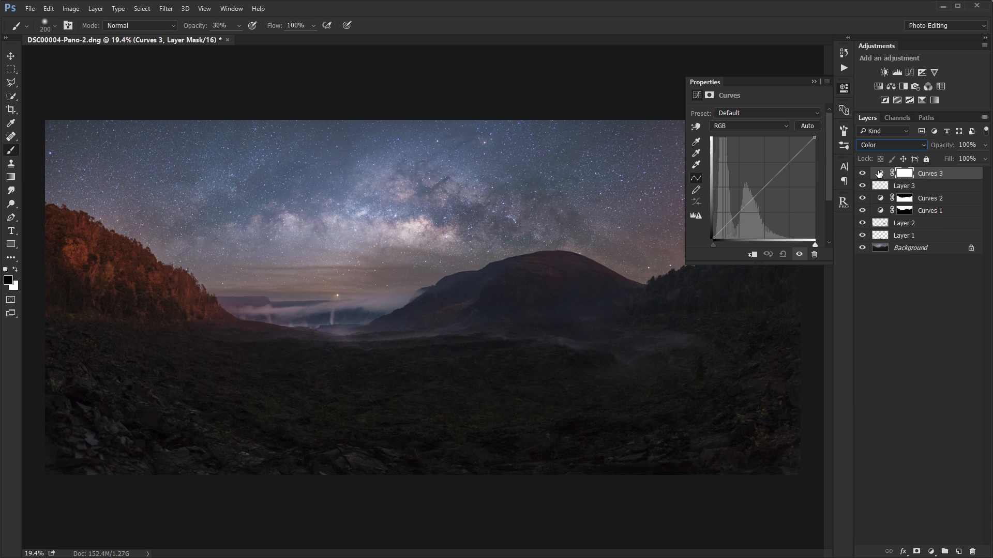
- Raise the shadow endpoint slightly and lower the highlight endpoint slightly on the Blue channel of Curves 3
click(768, 126)
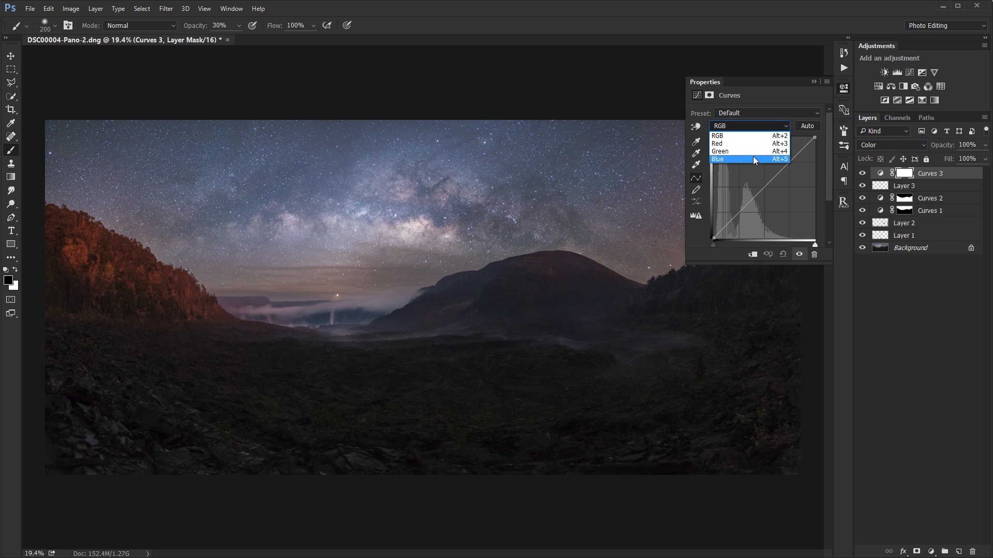
click(753, 159)
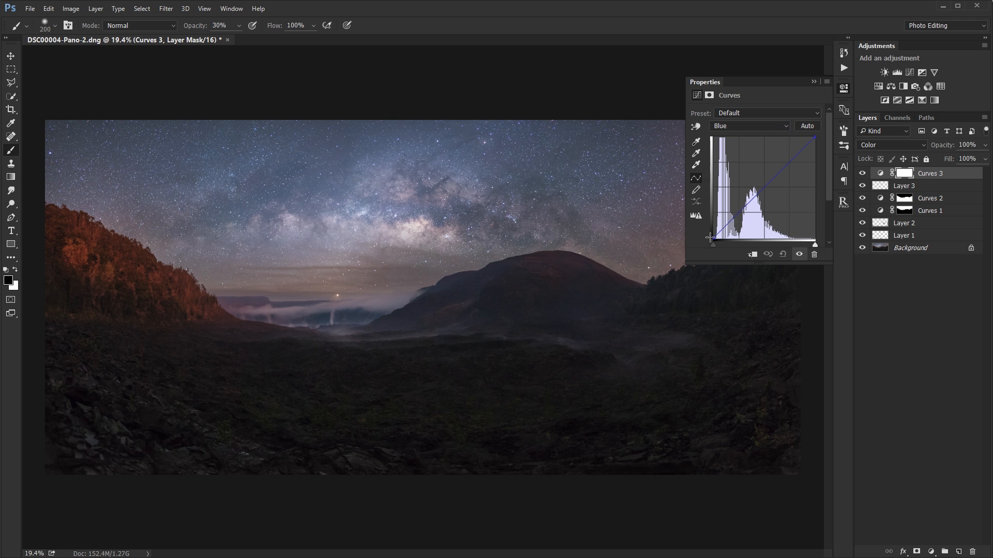
drag(710, 237, 707, 236)
drag(815, 138, 820, 142)
- Reduce red in the shadows and fine-tune the highlight endpoint on the Red channel of Curves 3
click(729, 126)
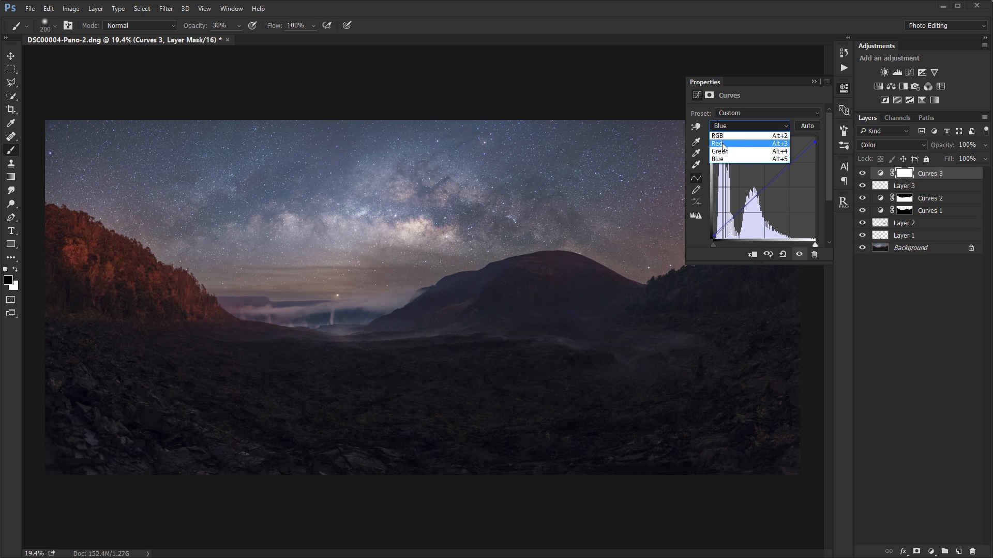
click(724, 136)
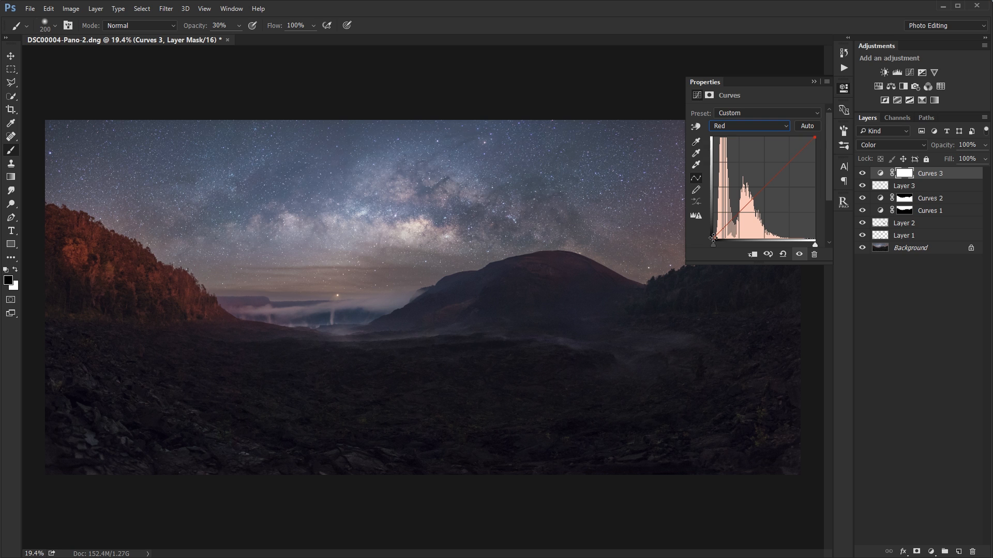
drag(713, 239, 716, 243)
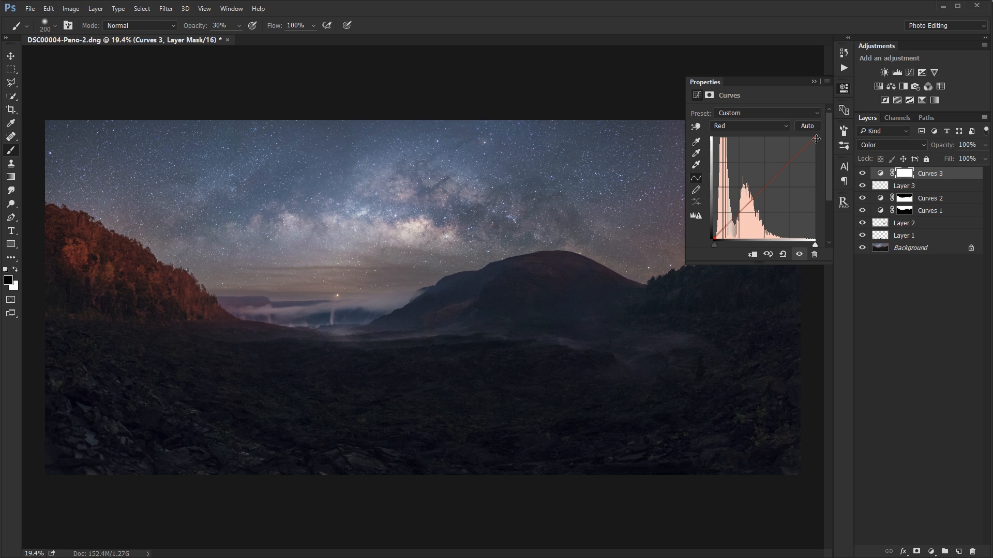
drag(815, 137, 815, 133)
drag(814, 132, 813, 134)
drag(813, 138, 813, 137)
- Compare the whole panorama with and without the Curves 3 colour grade
click(862, 174)
click(862, 175)
click(863, 174)
click(863, 175)
click(863, 174)
click(863, 175)
click(814, 81)
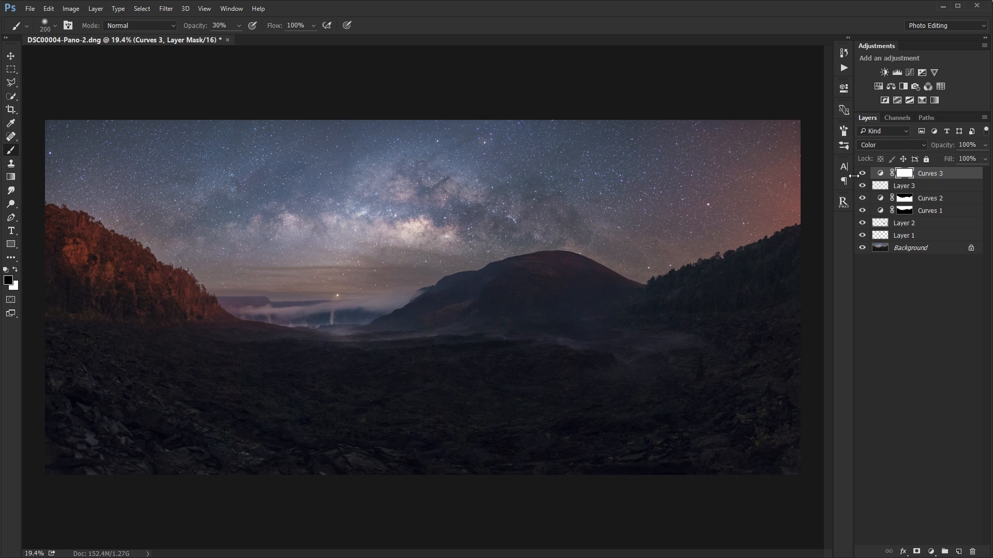
click(861, 174)
click(861, 175)
click(861, 175)
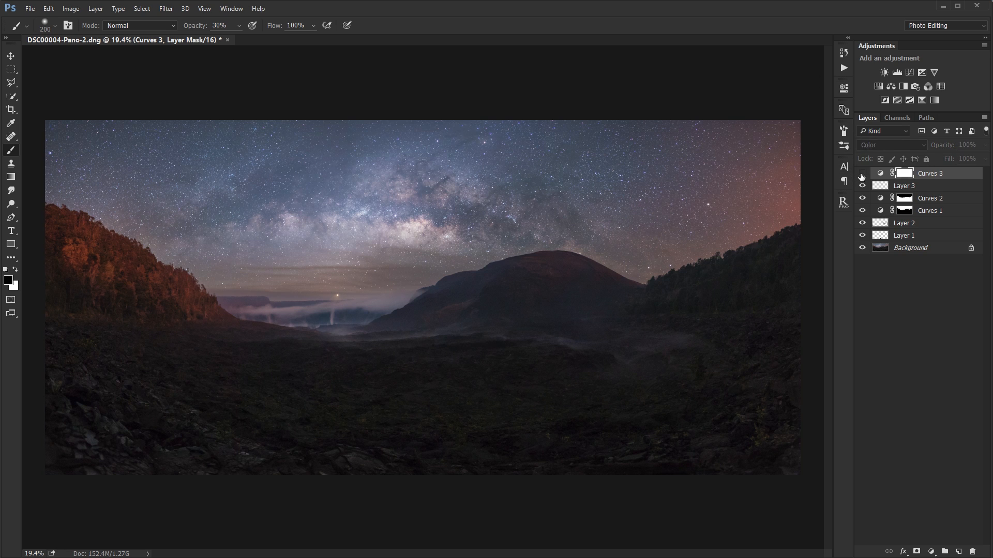
click(862, 175)
click(861, 174)
click(862, 175)
click(861, 175)
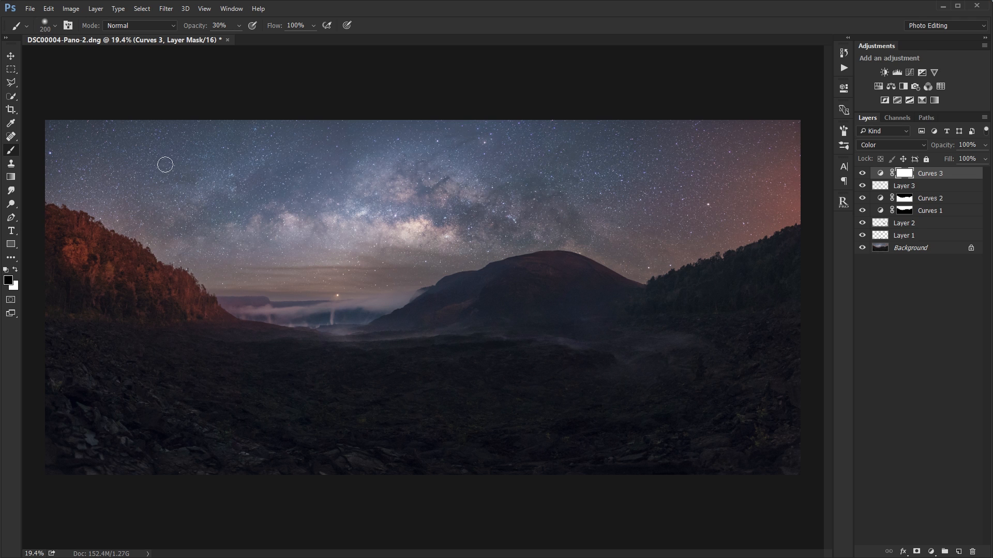
- Select a large ellipse across the middle of the panorama, add a Curves adjustment layer from it and invert its mask
click(11, 69)
click(35, 79)
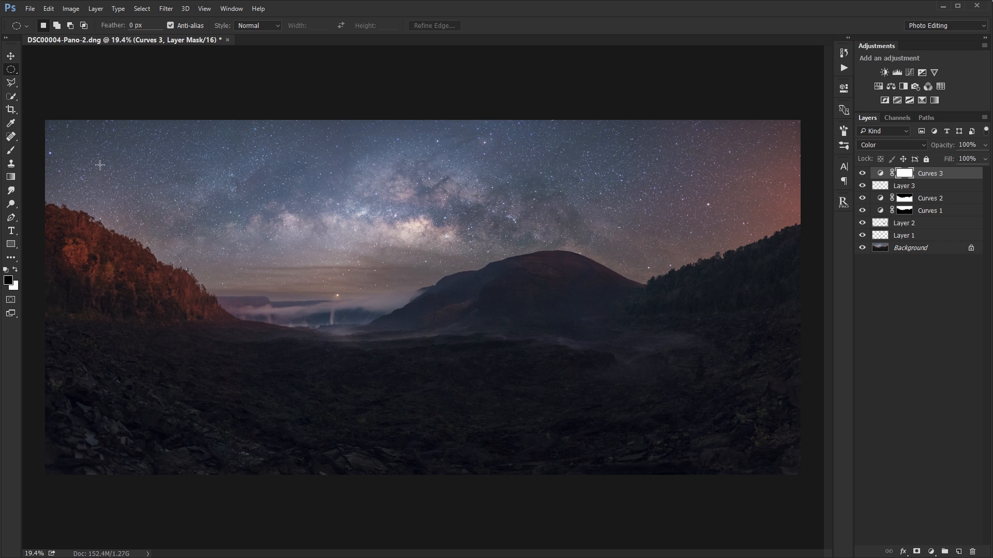
drag(99, 165, 739, 460)
click(910, 73)
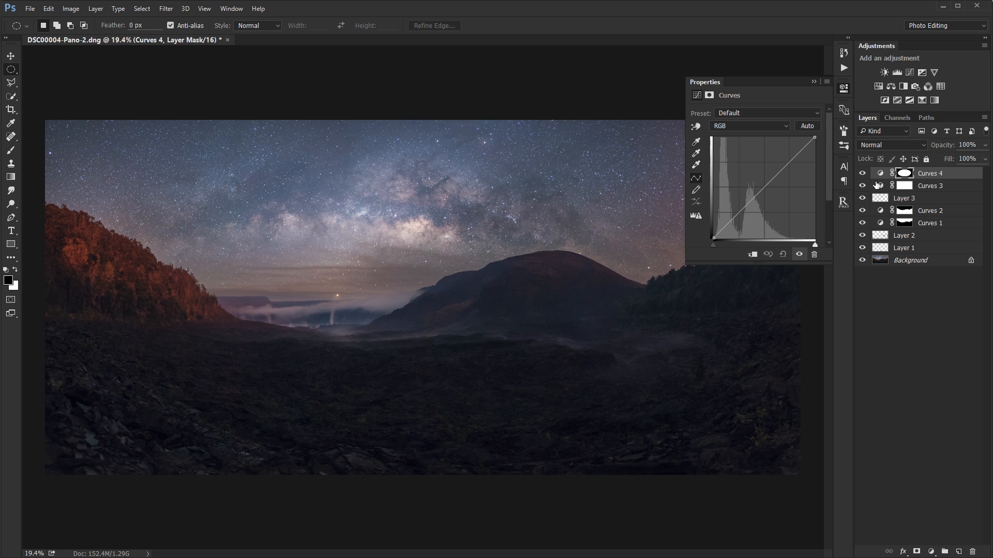
key(ctrl+i)
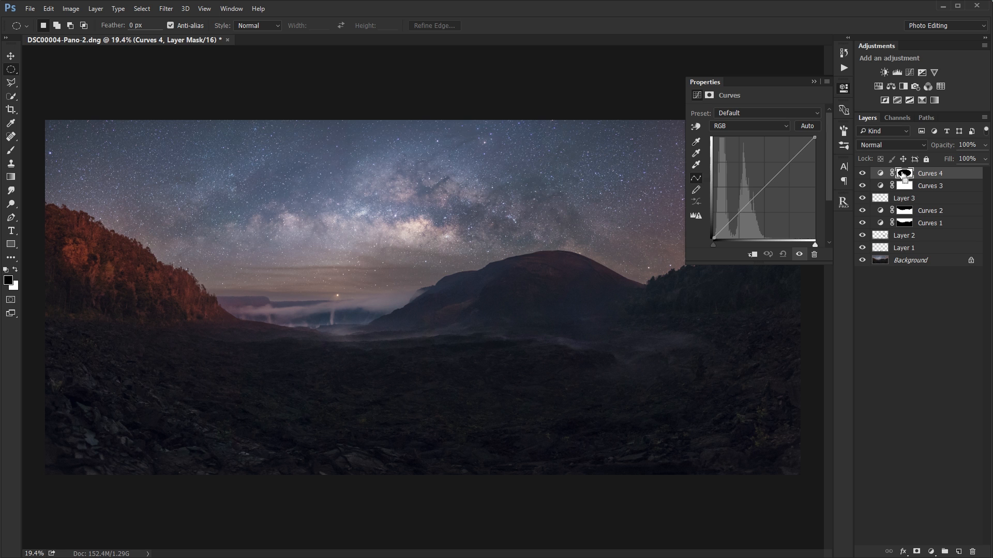
- Darken the midtones of Curves 4 for a vignette, feather its mask to 500 px and check the mask
drag(762, 190, 764, 197)
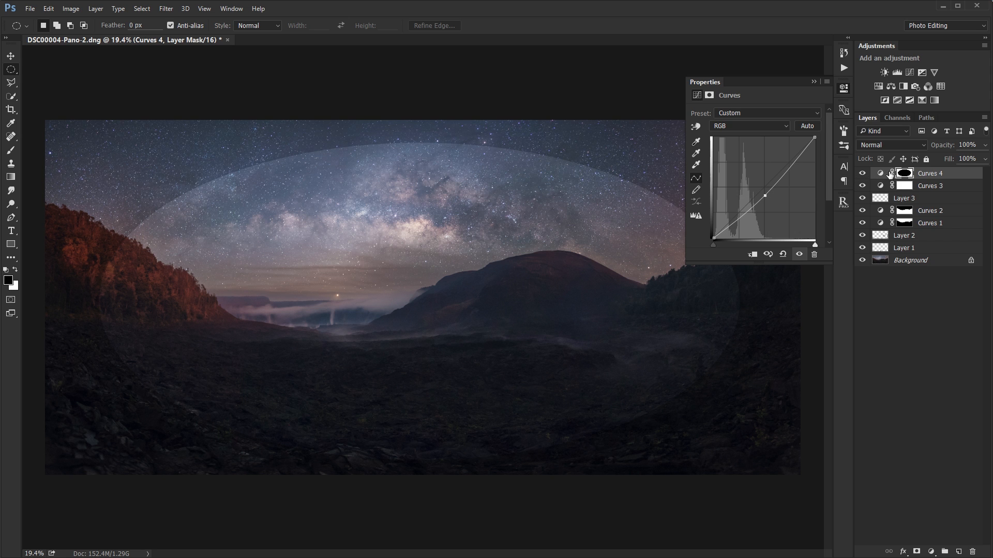
click(900, 175)
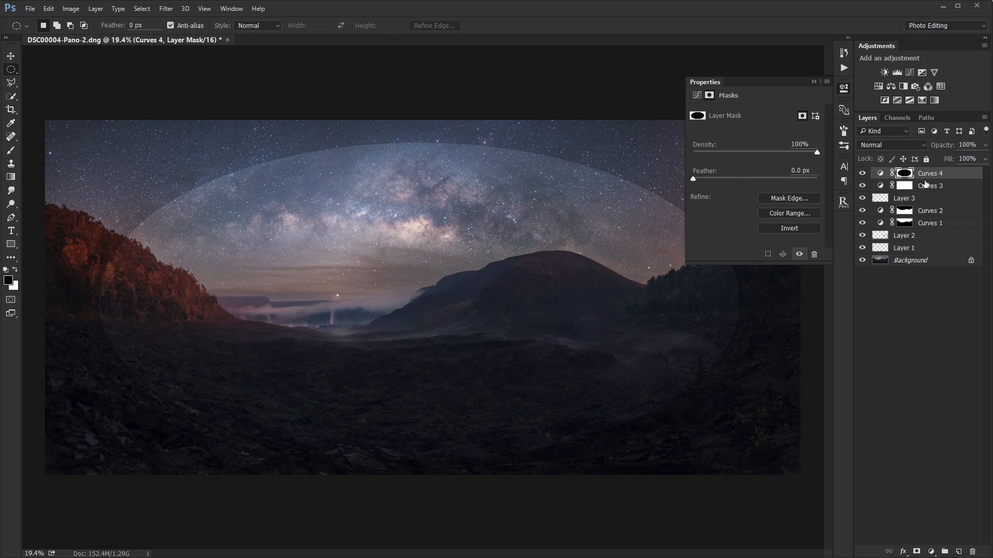
drag(693, 179, 802, 179)
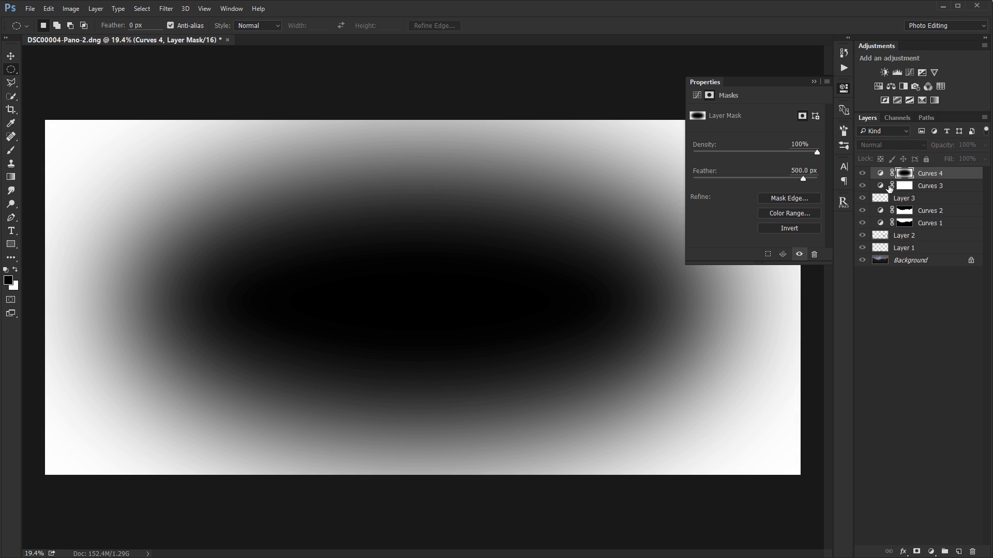
alt+click(906, 177)
click(814, 82)
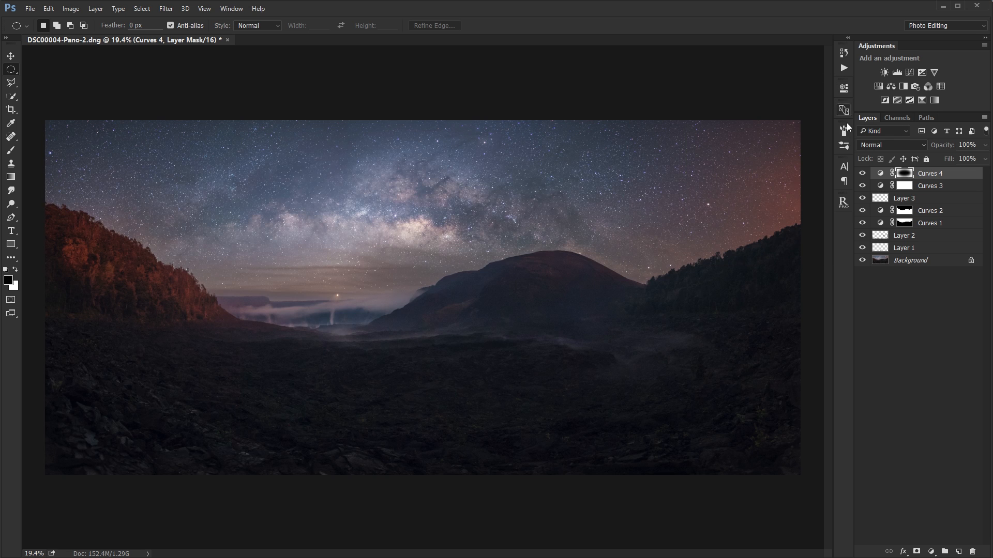
- Compare the panorama with and without the Curves 4 vignette
click(862, 173)
click(863, 173)
click(863, 174)
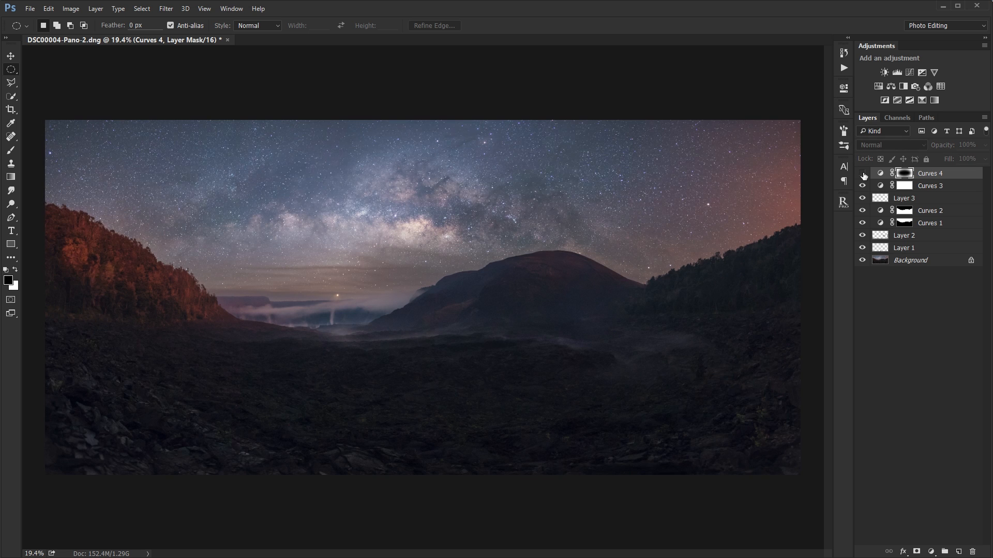
click(863, 173)
click(863, 173)
click(863, 174)
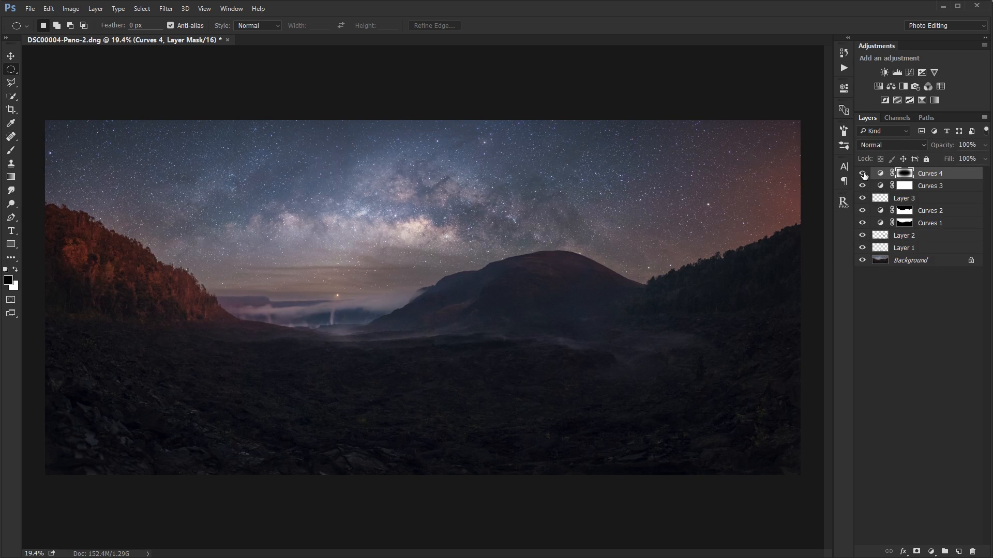
click(863, 174)
click(862, 173)
click(862, 174)
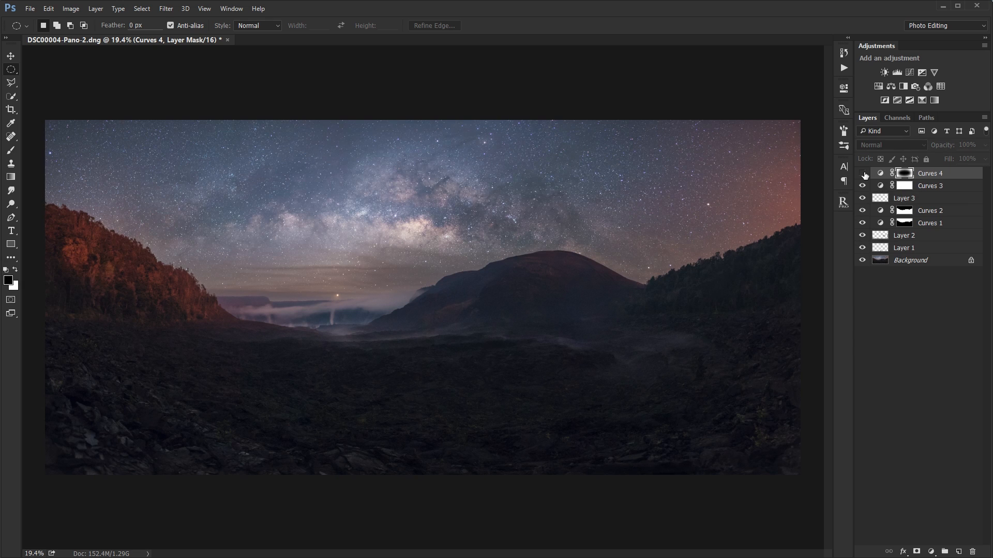
click(863, 174)
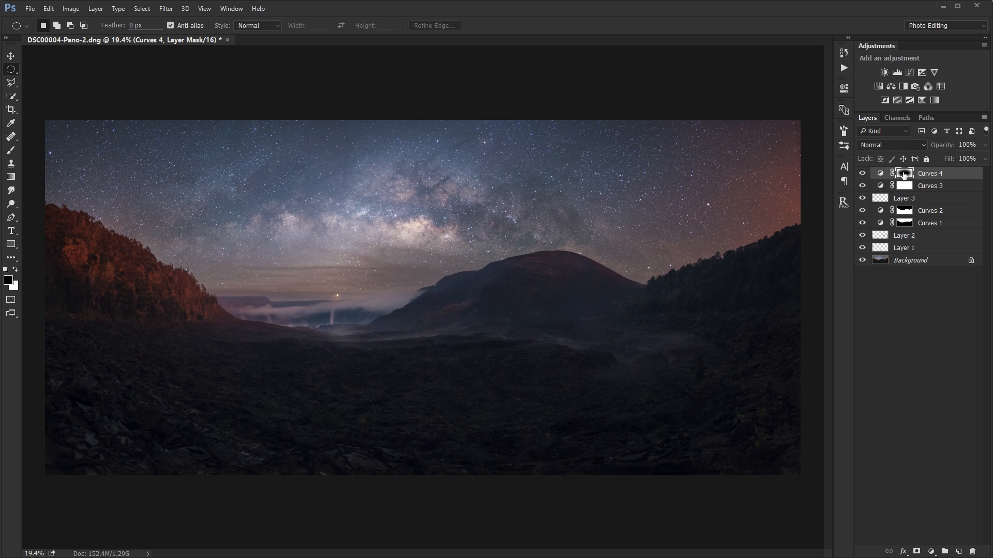
- Lower the opacity of Curves 4 to 71% and check the softened vignette against the unvignetted image
mouse_move(941, 149)
mouse_down()
mouse_move(916, 148)
mouse_move(925, 147)
mouse_up()
click(863, 174)
click(862, 174)
click(863, 175)
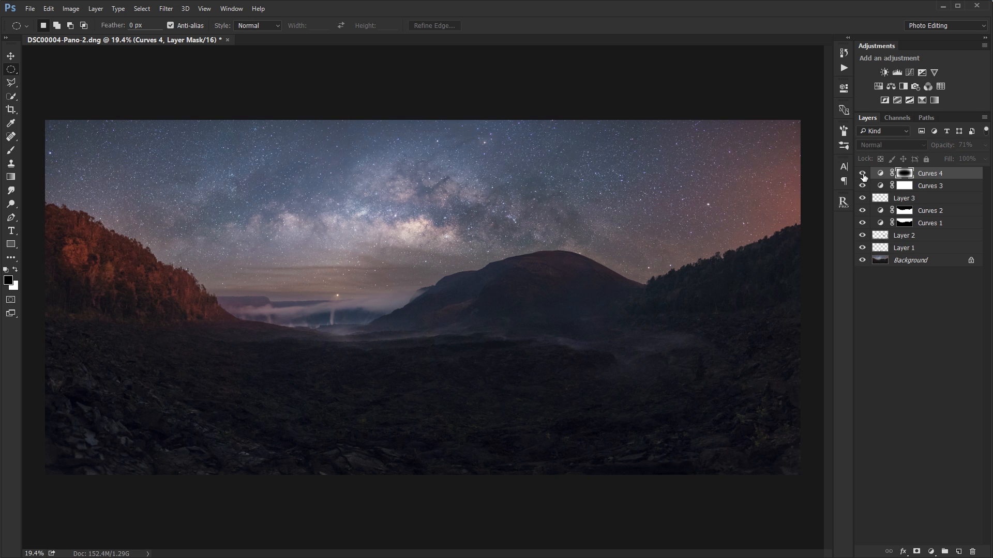
click(863, 175)
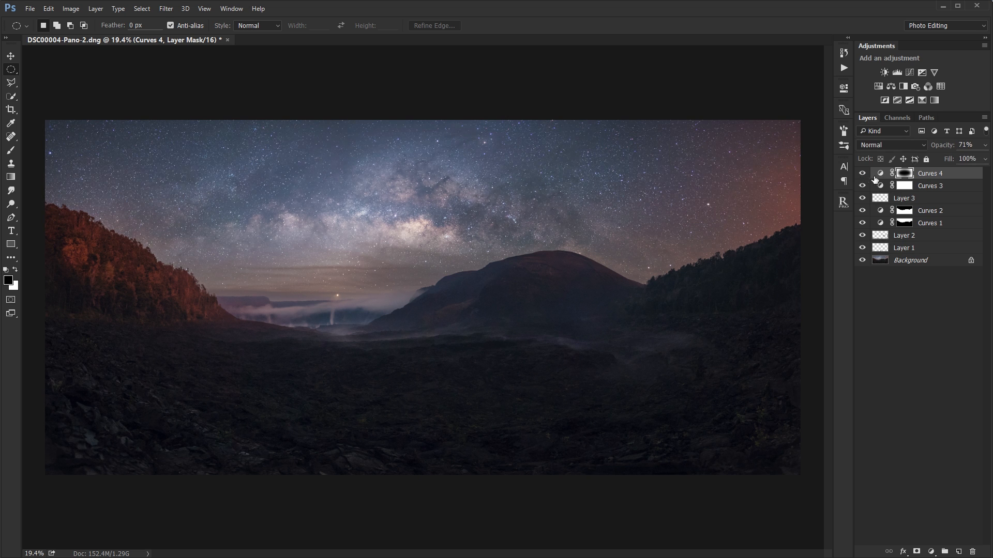
- Reduce the Curves 4 mask feather to about 351.9 px and compare the panorama with and without the vignette
click(844, 92)
drag(799, 176, 799, 176)
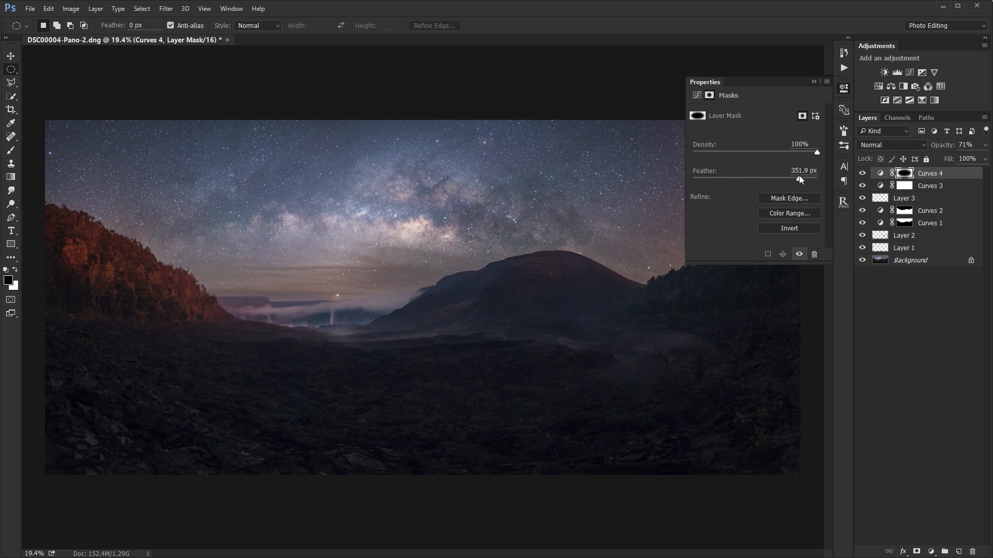
click(815, 81)
click(862, 173)
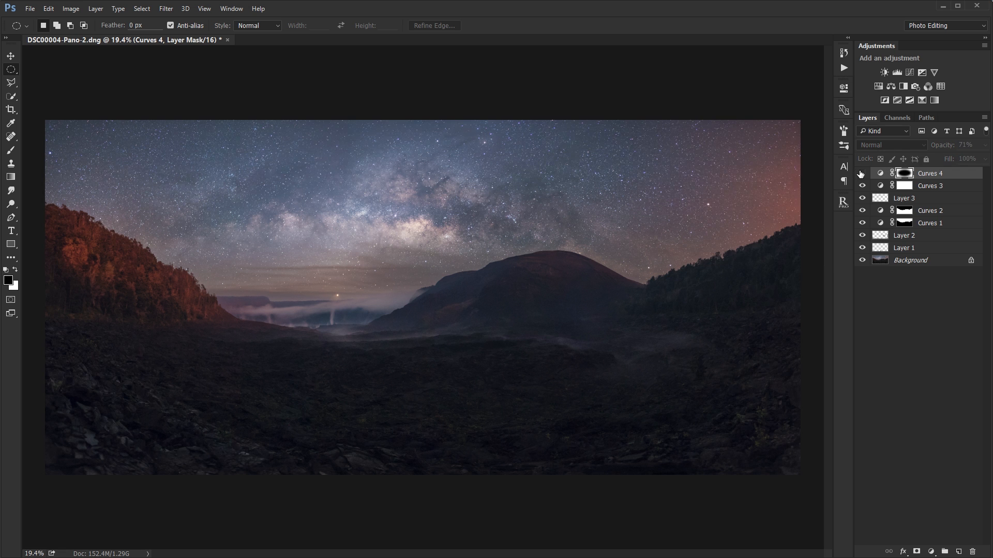
click(861, 174)
click(862, 173)
click(861, 173)
- Compare the Background layer alone with the full edit, then show only the Background and Layer 1
click(913, 313)
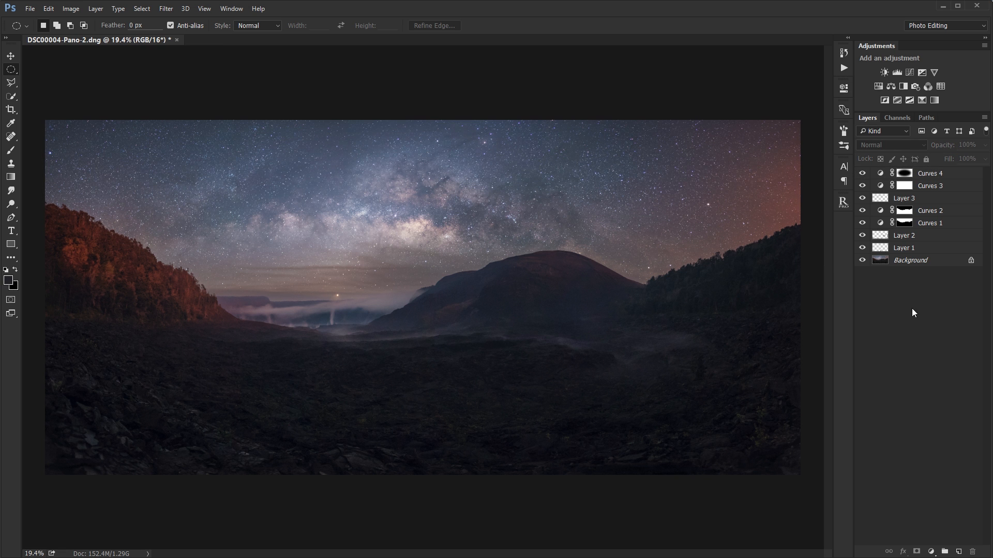
alt+click(862, 260)
alt+click(862, 260)
alt+click(862, 260)
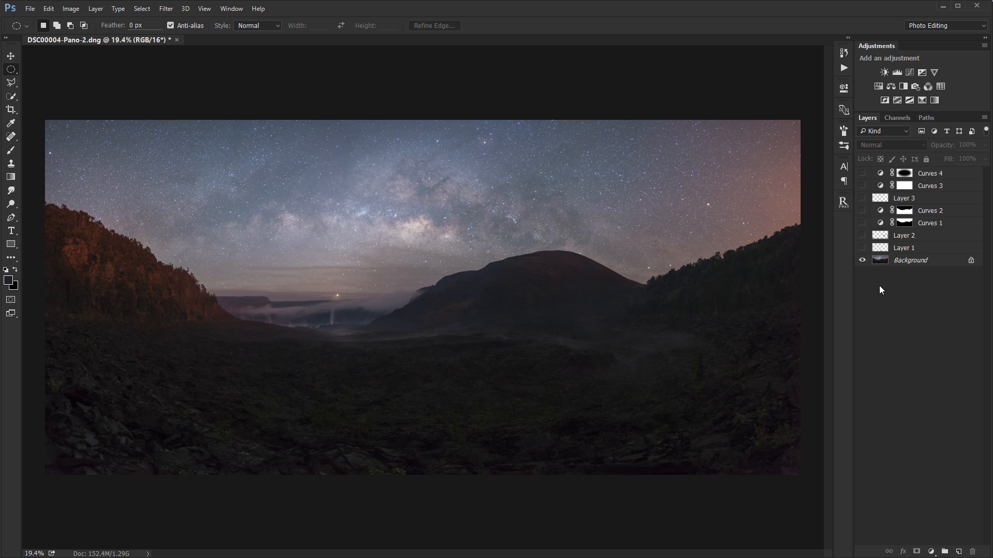
click(906, 260)
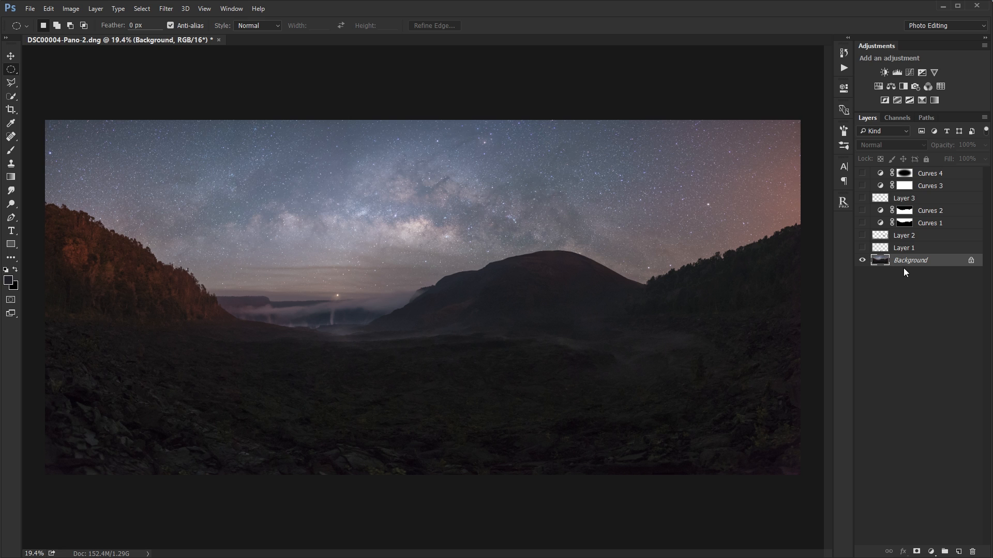
click(904, 248)
click(862, 248)
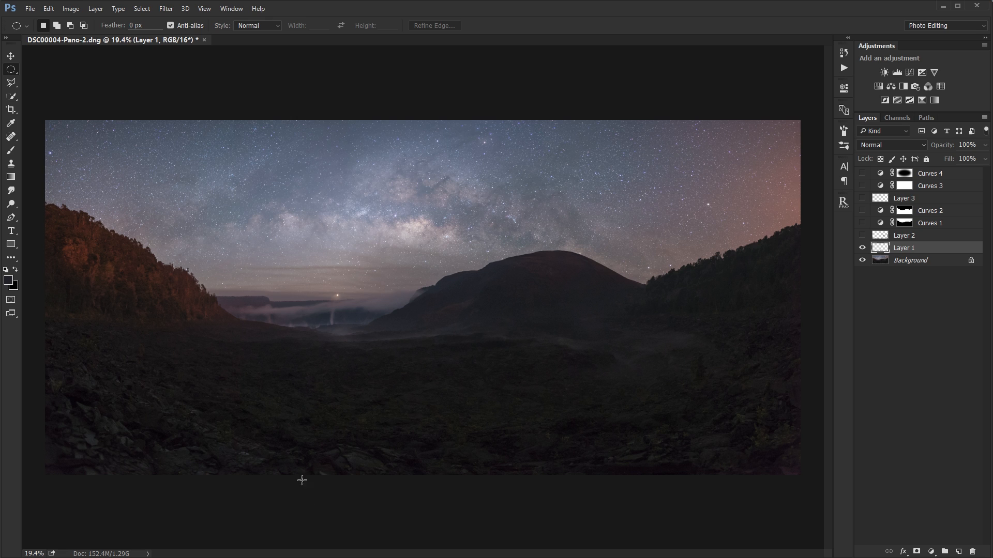
- Show Layer 2 and compare the foreground with and without its colour correction, including the panorama's lower-right corner
click(885, 237)
click(862, 236)
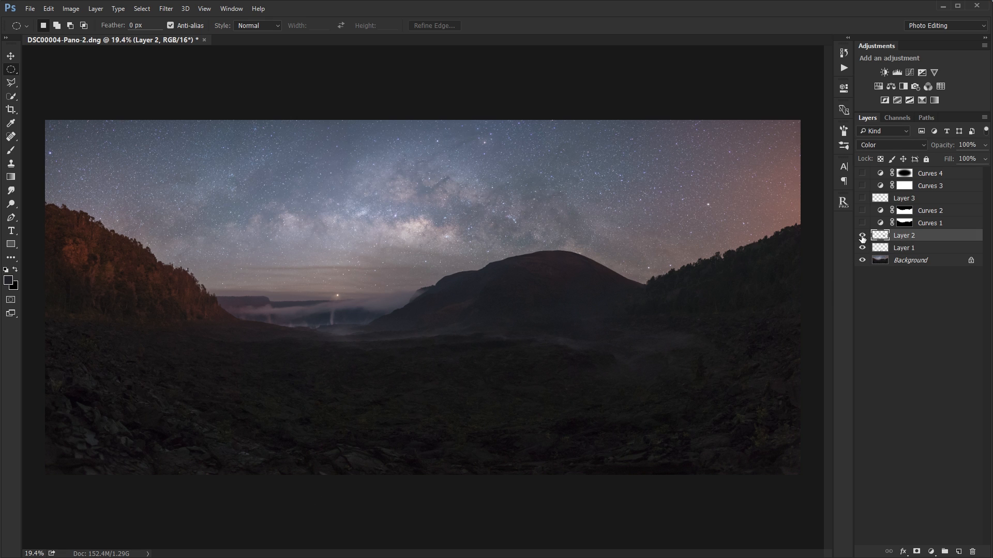
click(862, 237)
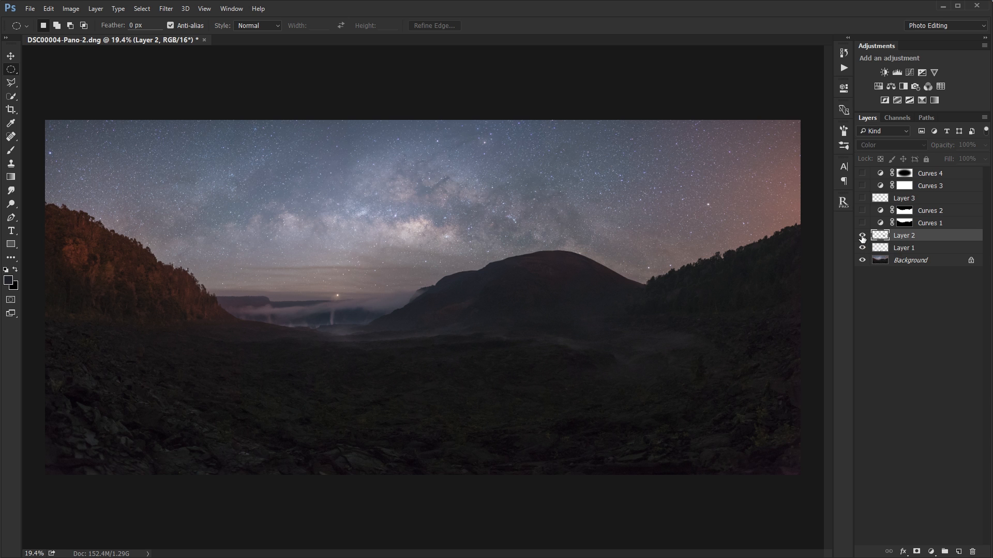
click(863, 237)
scroll(773, 449, up, 2)
drag(775, 448, 656, 394)
click(862, 236)
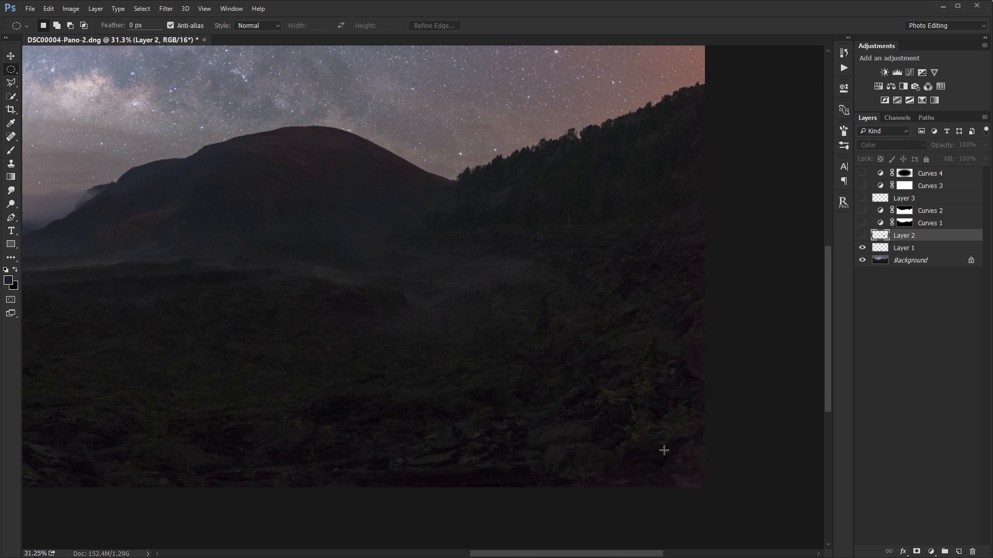
click(862, 237)
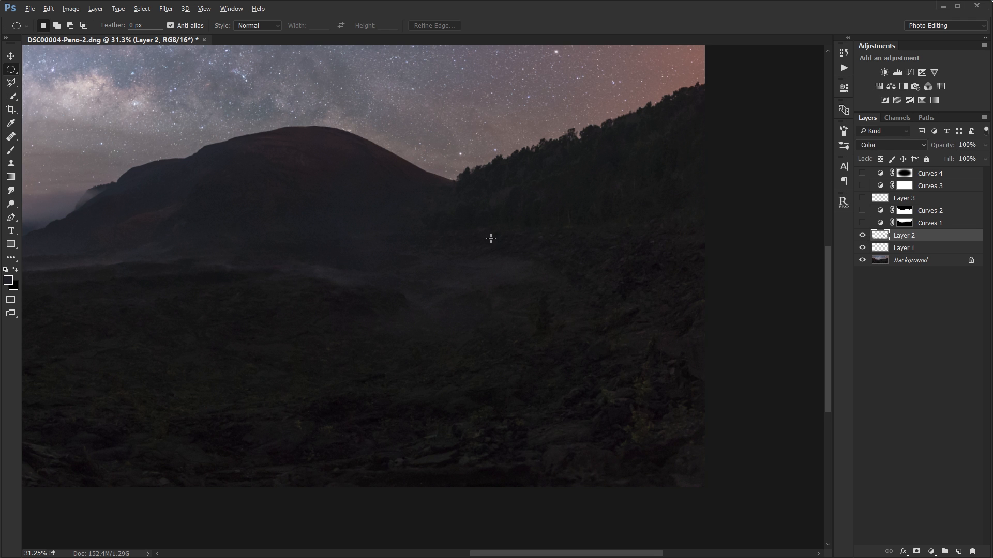
scroll(489, 241, down, 2)
scroll(489, 244, down, 1)
scroll(489, 244, up, 1)
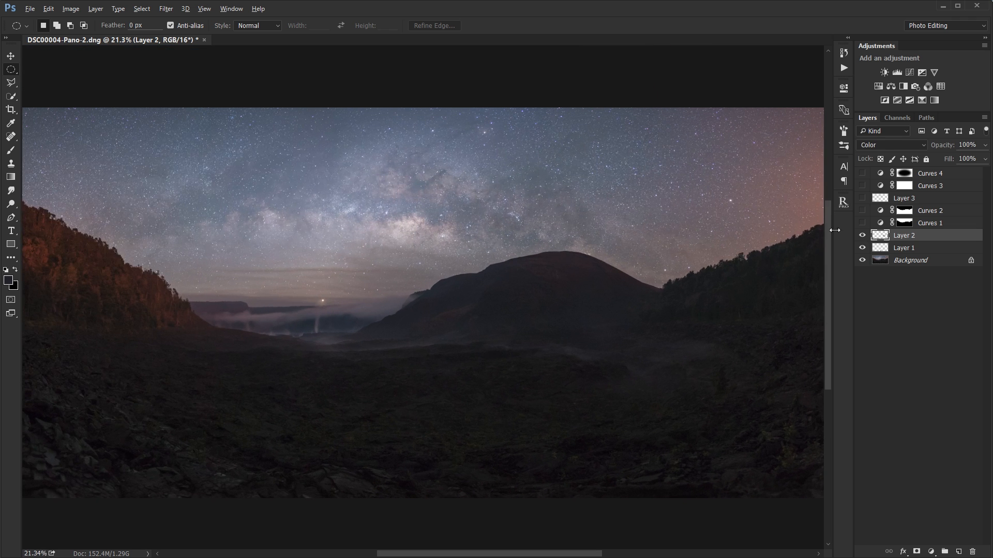
- Check Layer 2's blend mode, select Layer 1 and examine the foreground across the panorama
click(899, 148)
click(899, 147)
click(903, 249)
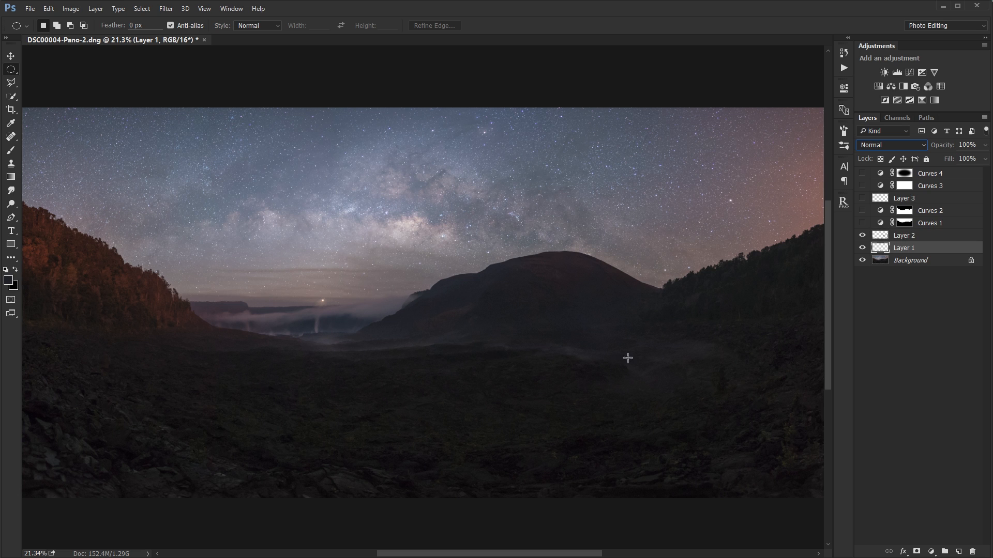
drag(700, 459, 595, 448)
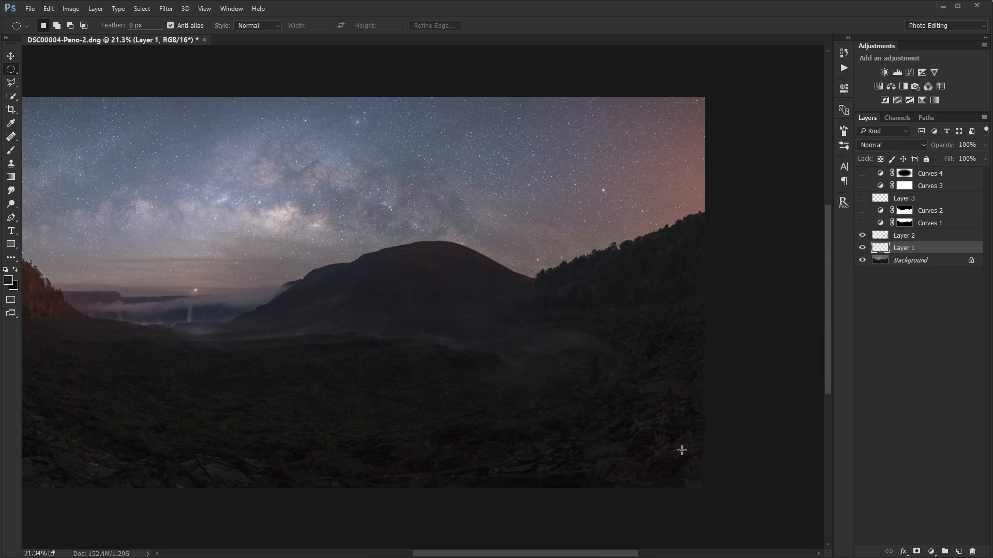
drag(447, 397, 505, 377)
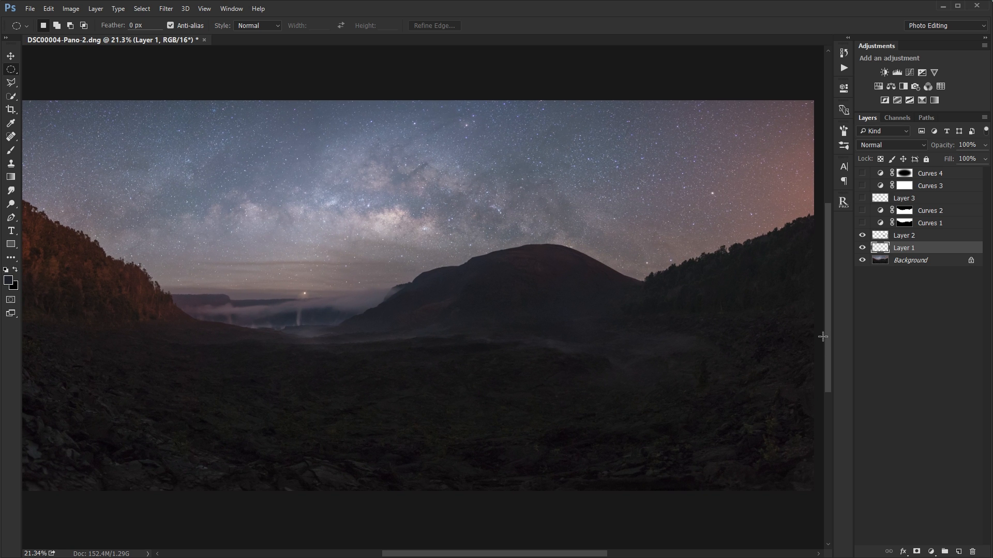
- Show the Curves 1 adjustment over the sky and inspect its luminosity mask on its own, returning to the image view
click(931, 224)
scroll(573, 238, down, 1)
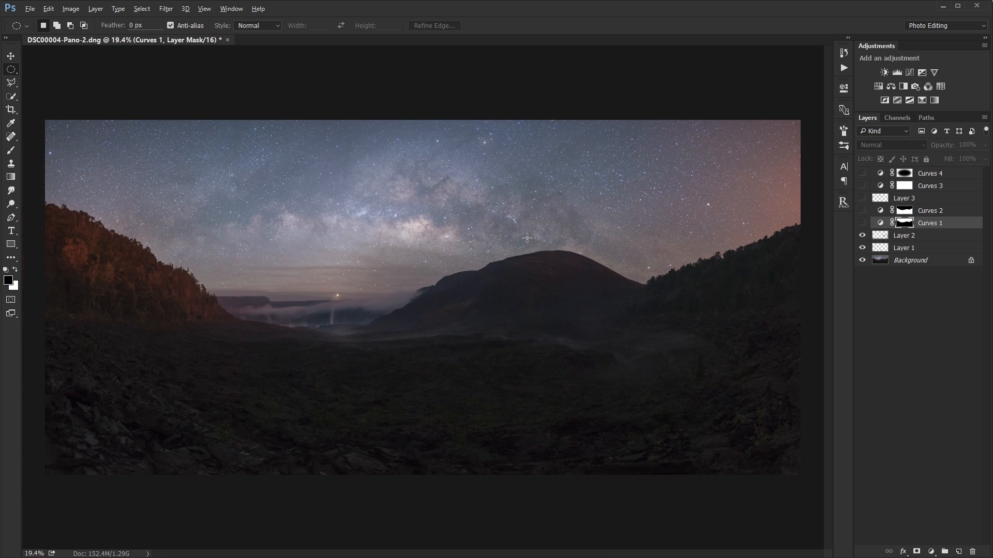
click(862, 223)
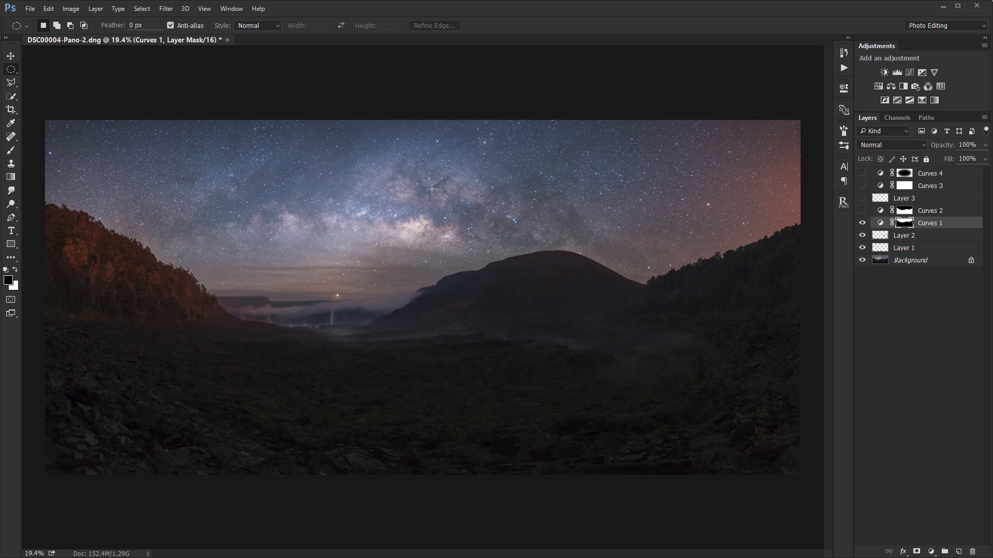
alt+click(908, 225)
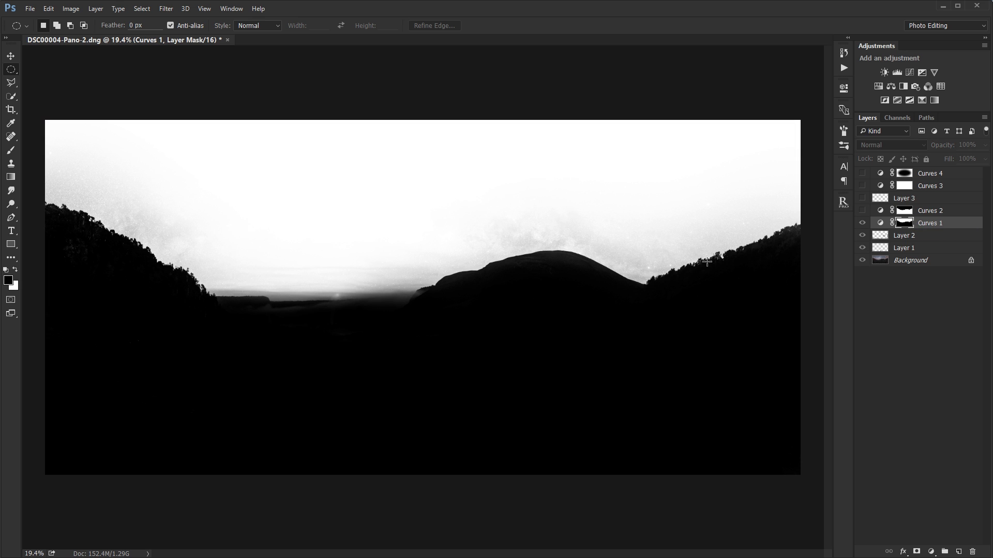
alt+click(905, 222)
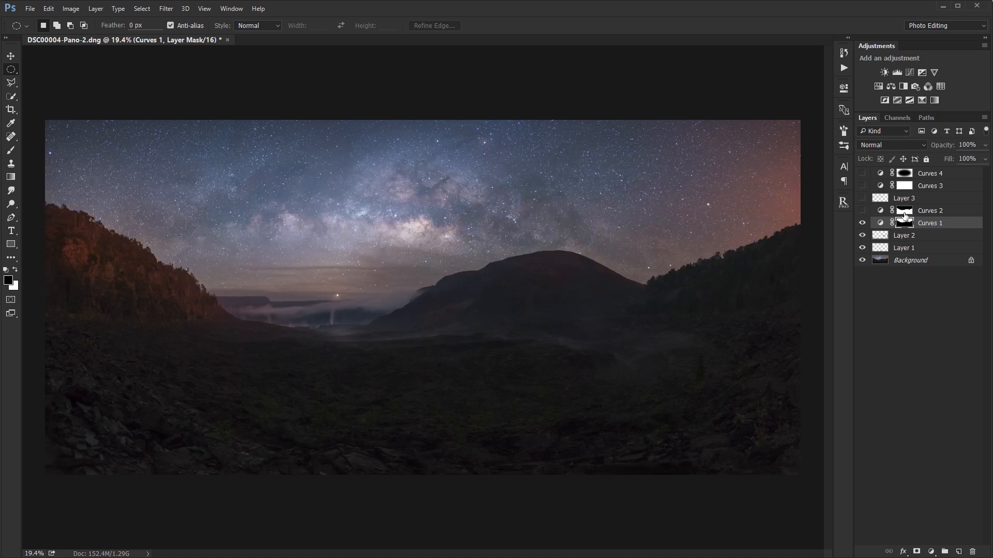
- Show the Curves 2 foreground adjustment and compare the Curves 1 mask with the Curves 2 mask, returning to the image view
click(905, 214)
click(863, 212)
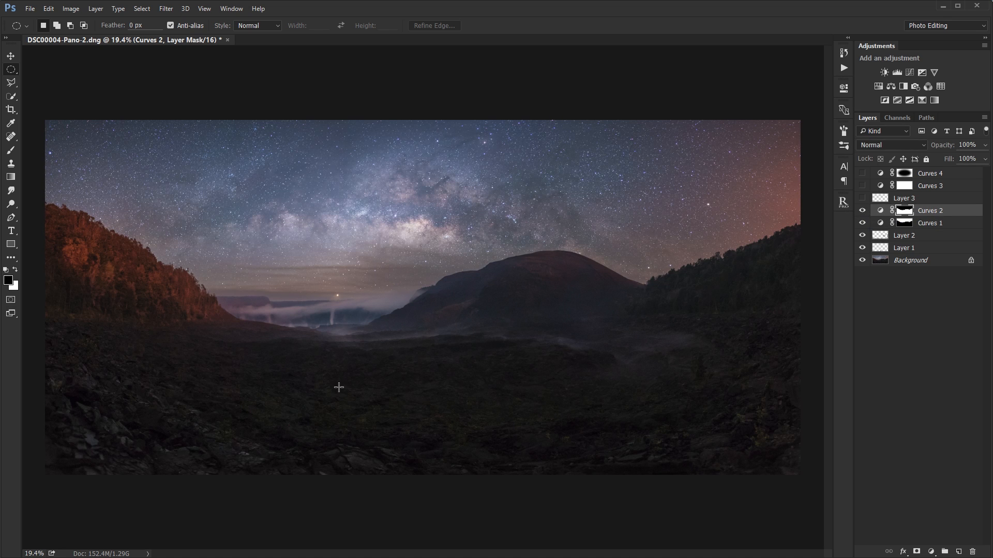
alt+click(904, 224)
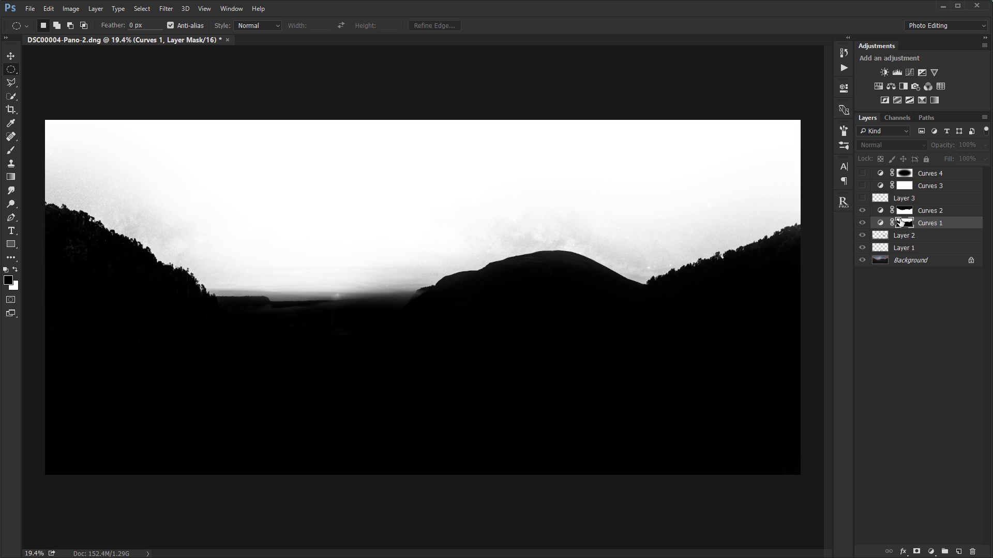
alt+click(905, 211)
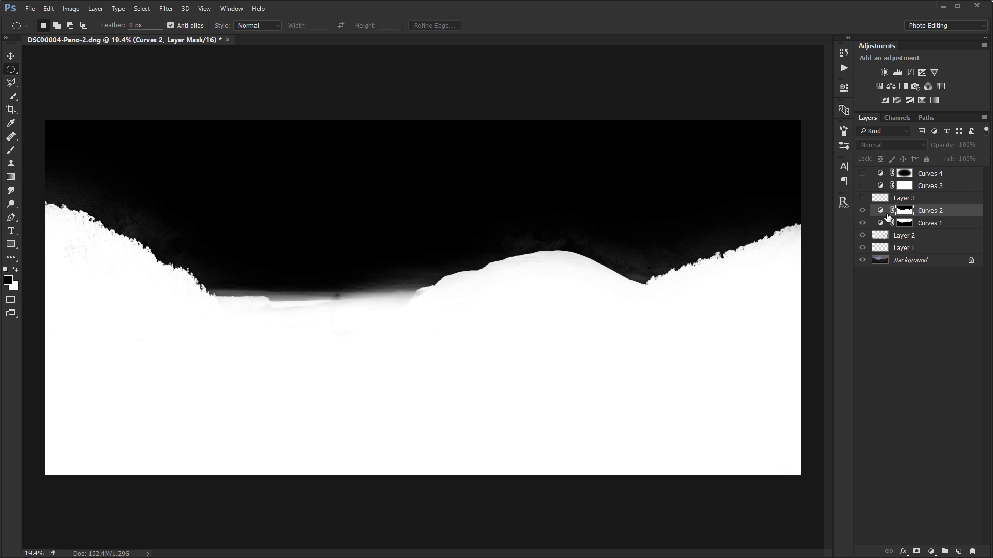
alt+click(904, 210)
- Show the Soft Light Layer 3 and compare the panorama with and without it, leaving it visible
click(897, 202)
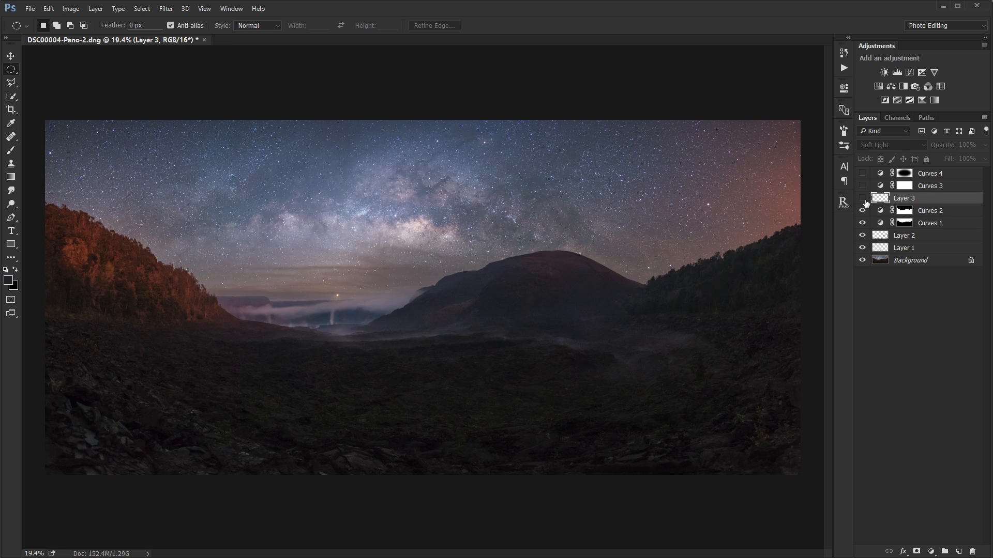
click(863, 199)
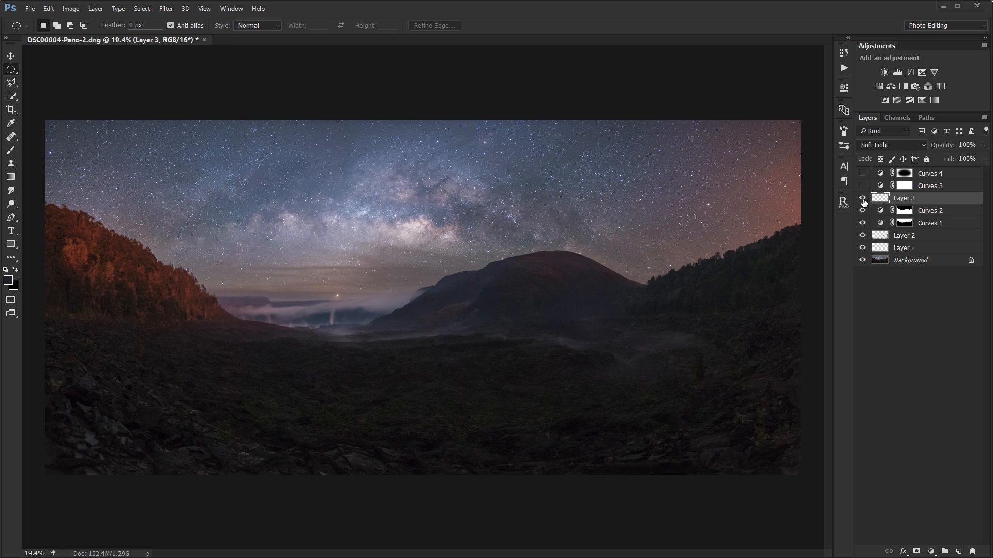
click(863, 199)
click(862, 199)
- Show the Curves 3 colour grade and compare the panorama with and without it, leaving it visible
click(904, 185)
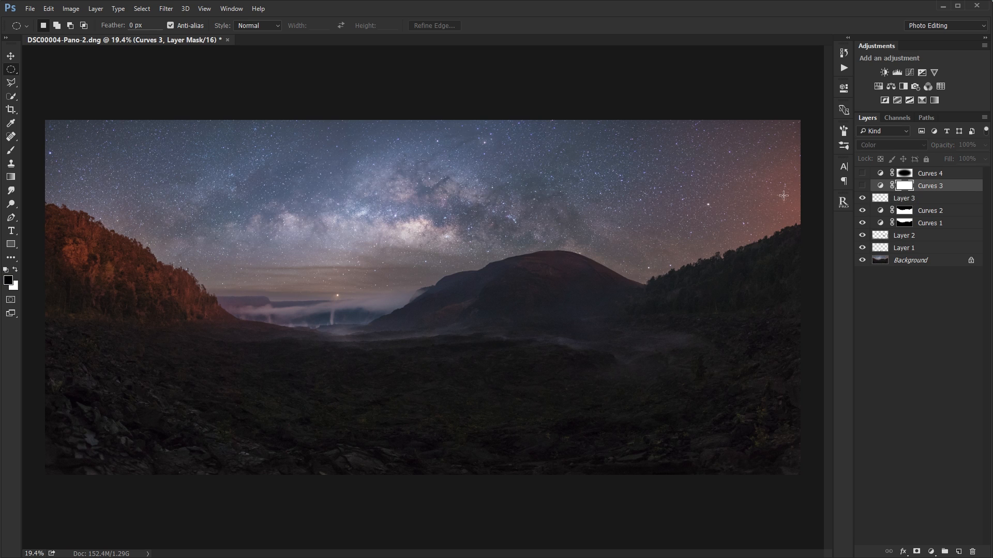
click(862, 185)
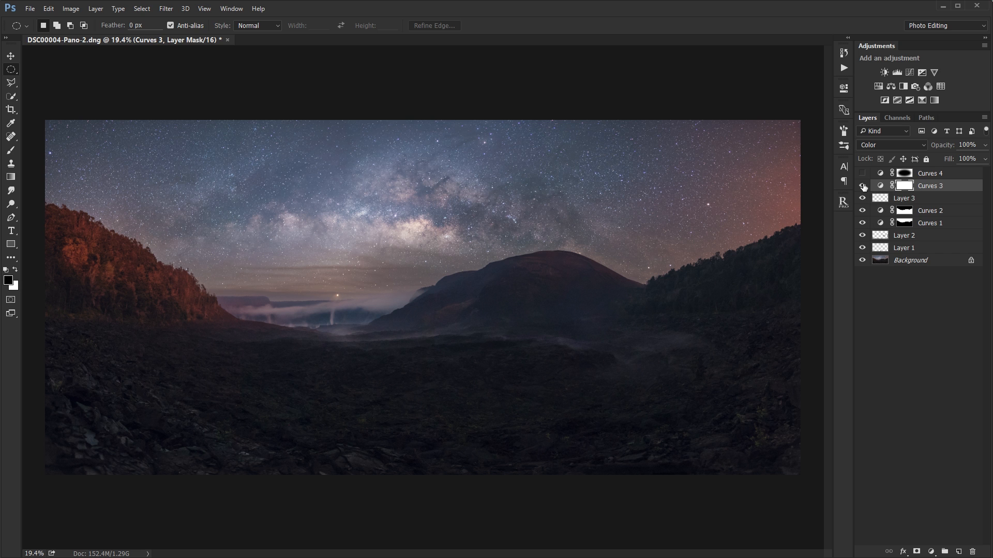
click(862, 186)
click(862, 186)
click(862, 185)
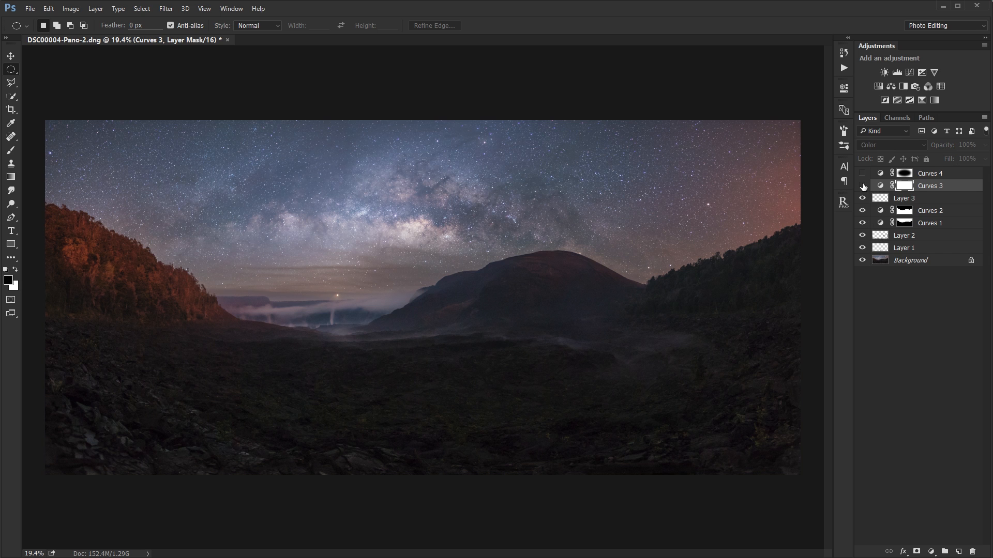
click(862, 186)
- Show the Curves 4 vignette to restore the full edit, keeping that layer selected
click(905, 174)
click(863, 173)
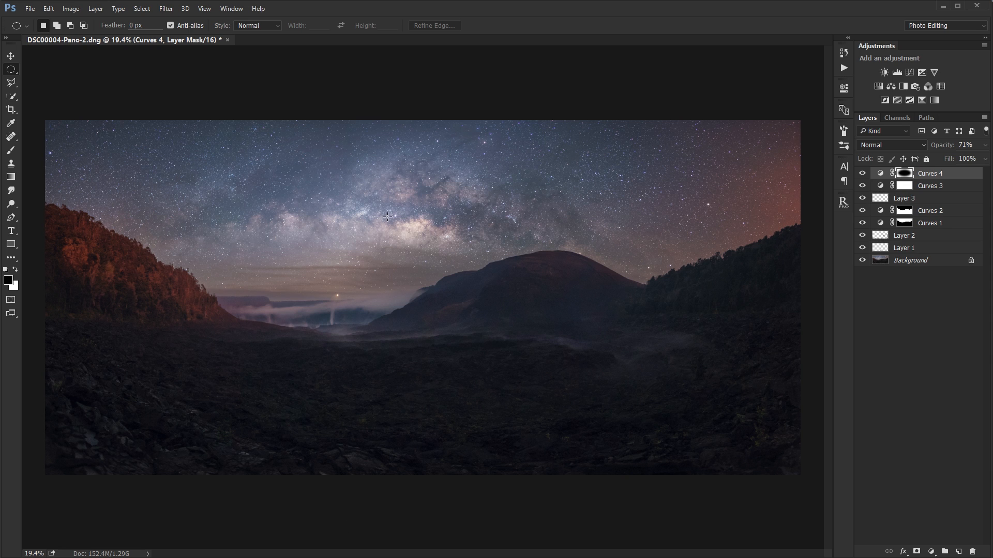
click(942, 302)
click(932, 177)
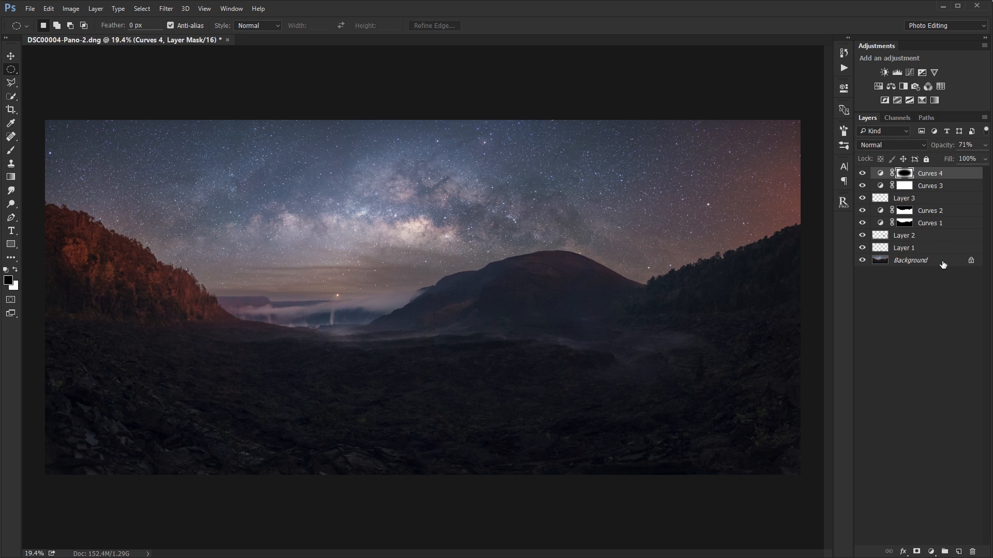